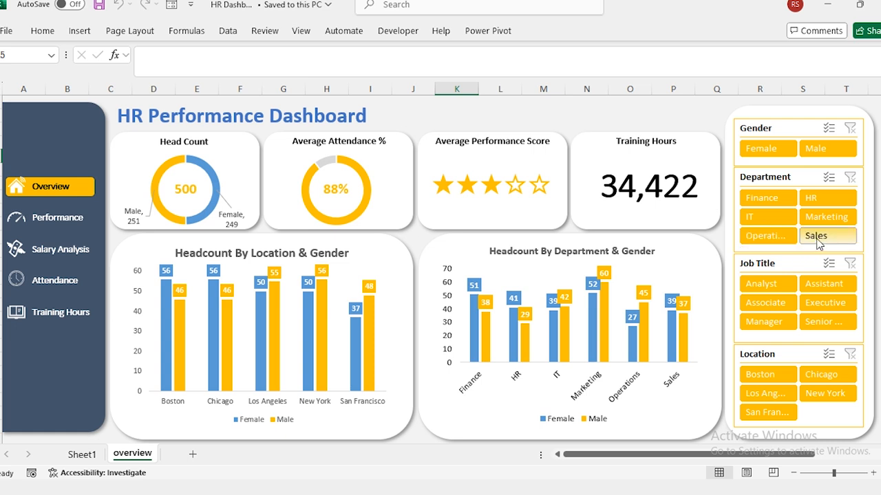
Filter the finished dashboard to the Sales department using the Department slicer.
click(817, 238)
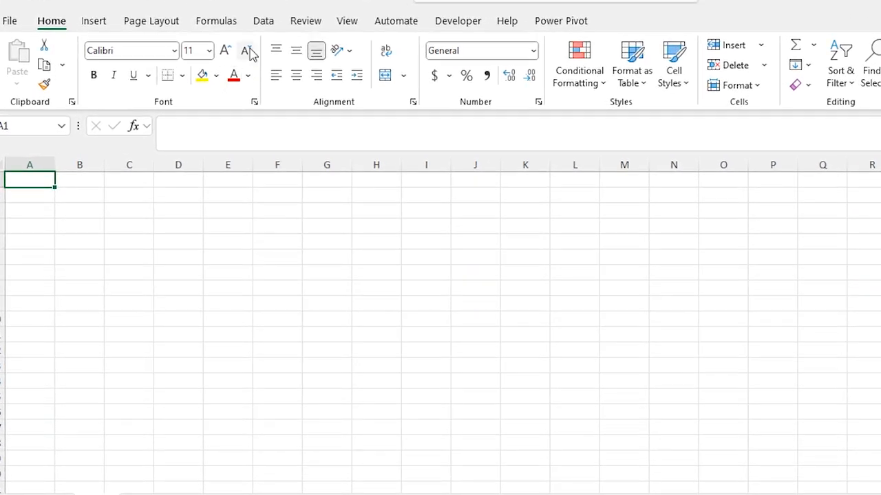
Start a From Text/CSV import via Data > Get Data > From File.
click(231, 42)
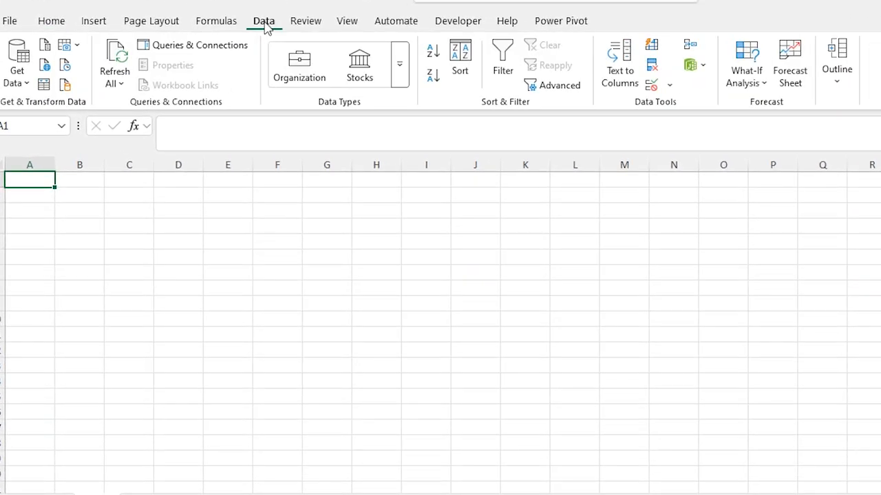
click(20, 82)
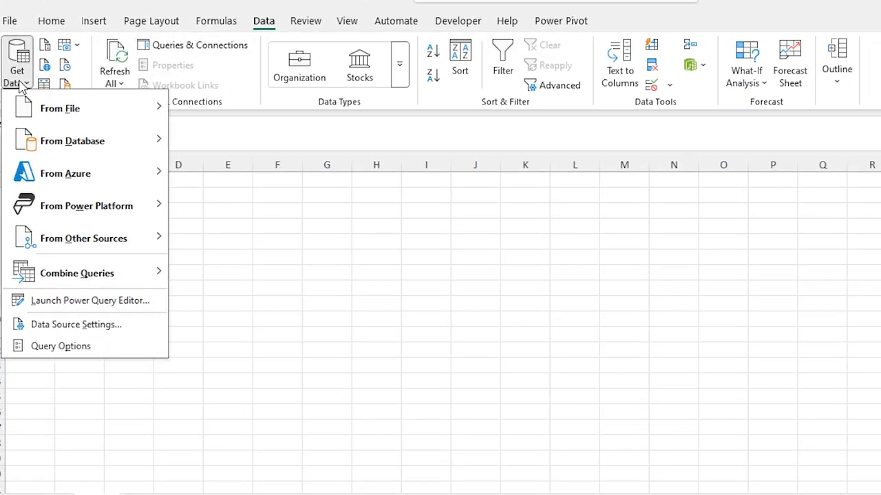
mouse_move(66, 107)
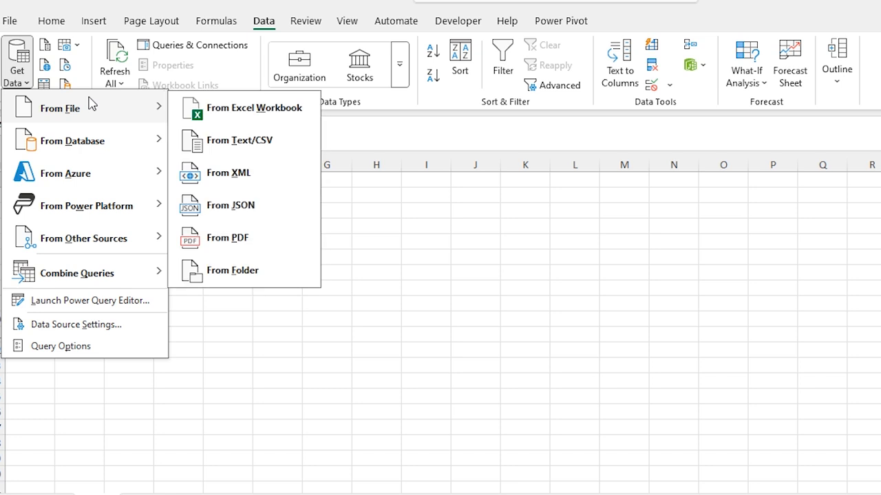
click(295, 145)
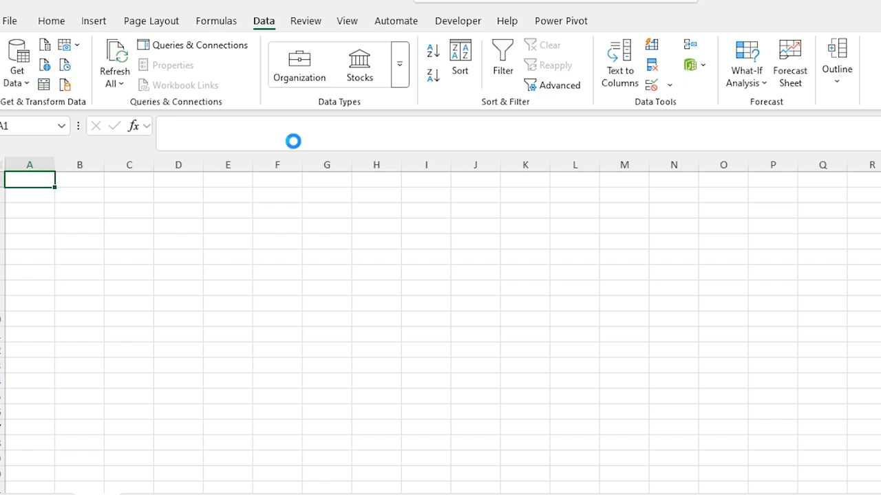
Browse to the 7- HR folder and import HR_Performance_Dataset.csv.
click(55, 172)
double_click(179, 200)
scroll(179, 200, down, 3)
double_click(180, 193)
double_click(183, 180)
click(261, 110)
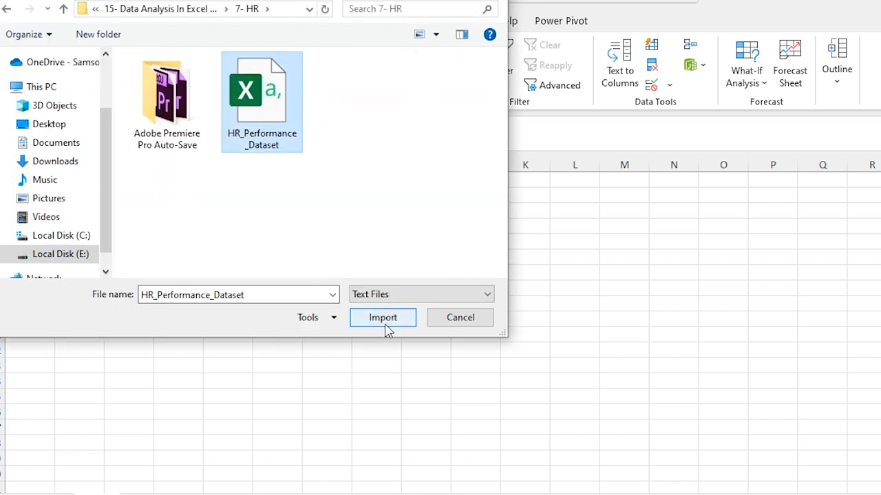
click(384, 320)
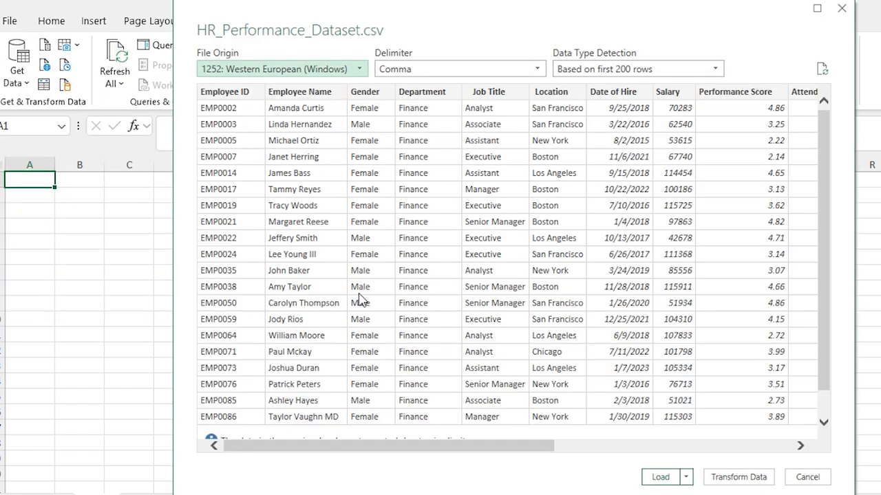
Open the dataset in Power Query Editor and select the Employee Name, Gender, Department and Job Title columns.
click(752, 481)
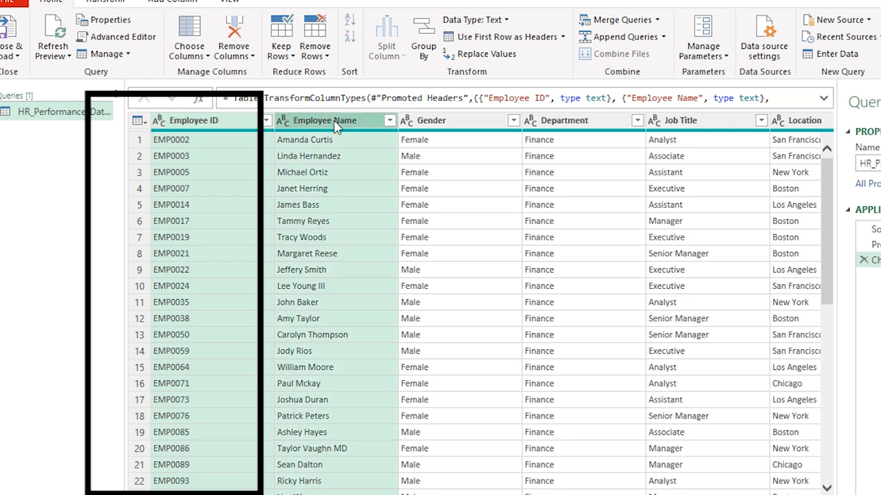
click(336, 127)
shift+click(461, 128)
shift+click(571, 128)
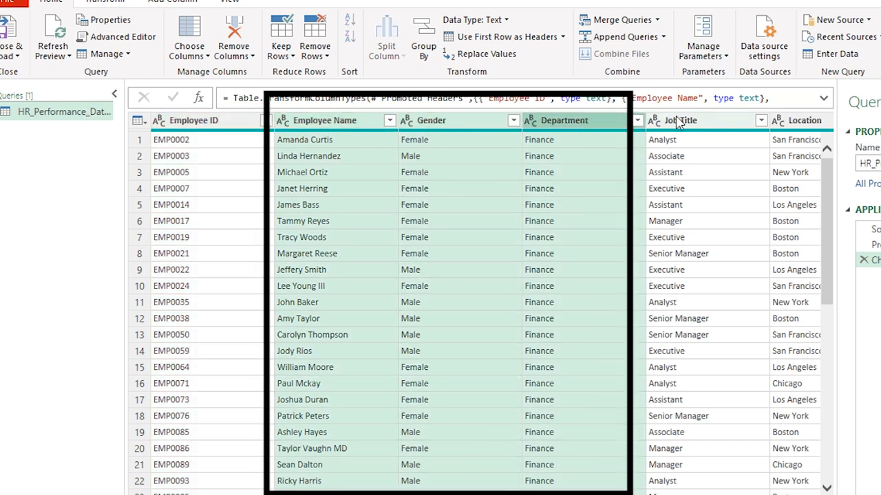
shift+click(681, 124)
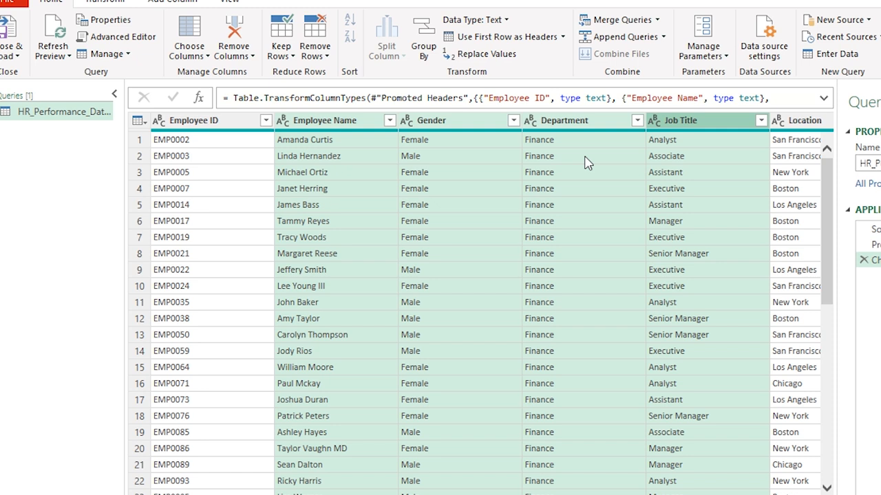
Scroll across and check the Location and Date of Hire column types.
drag(309, 494, 560, 494)
click(309, 121)
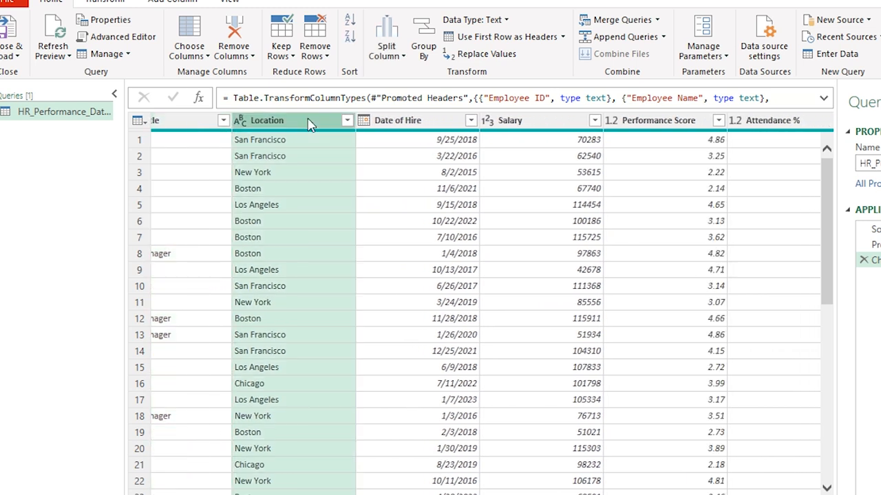
click(440, 124)
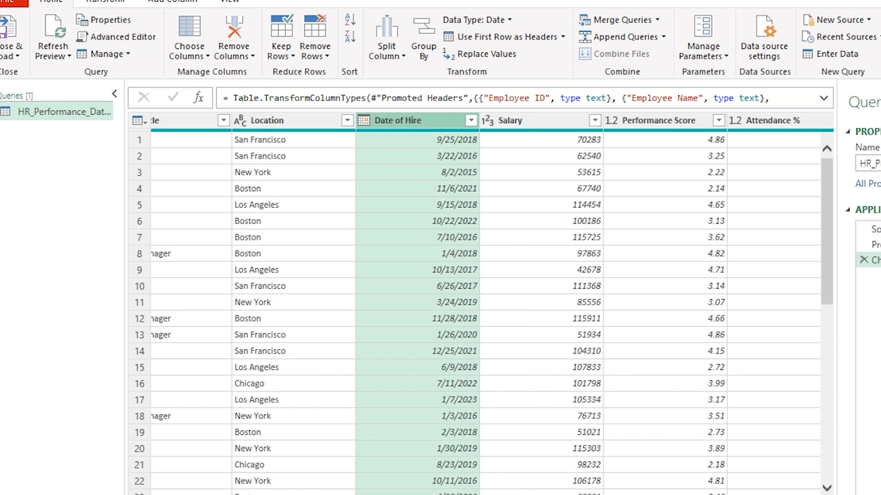
scroll(471, 460, right, 8)
ctrl+click(269, 124)
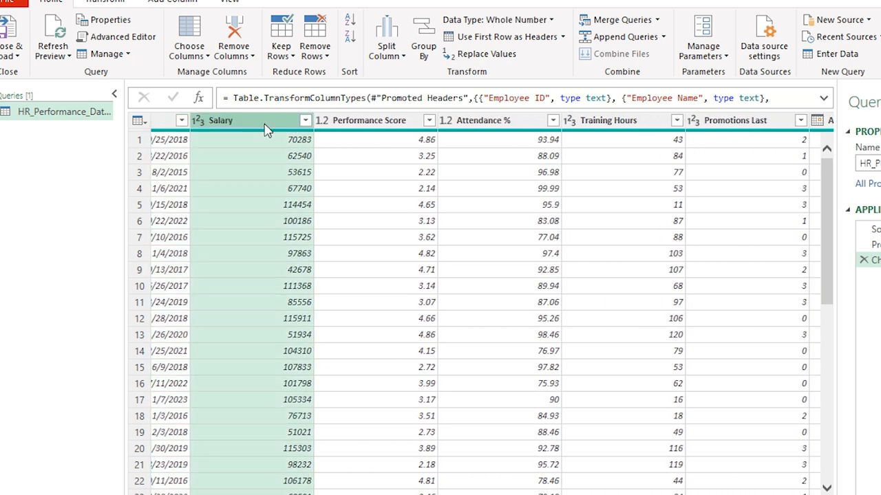
ctrl+click(354, 123)
ctrl+click(490, 123)
ctrl+click(619, 128)
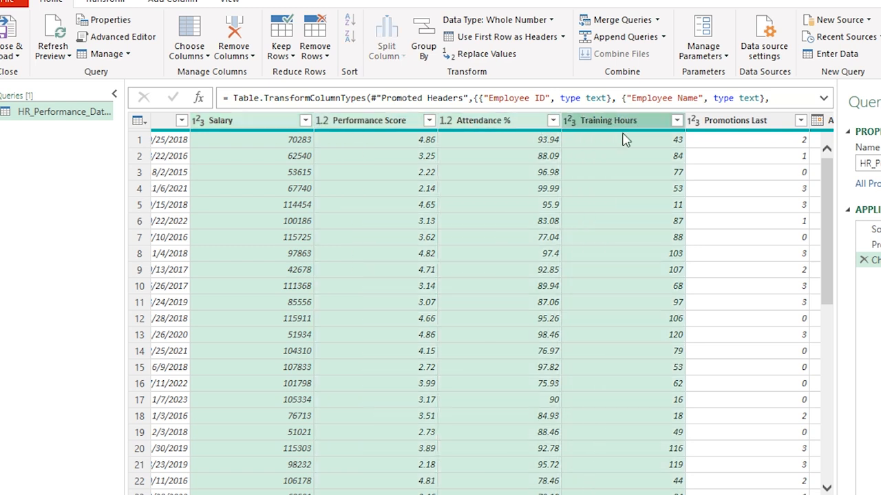
ctrl+click(724, 128)
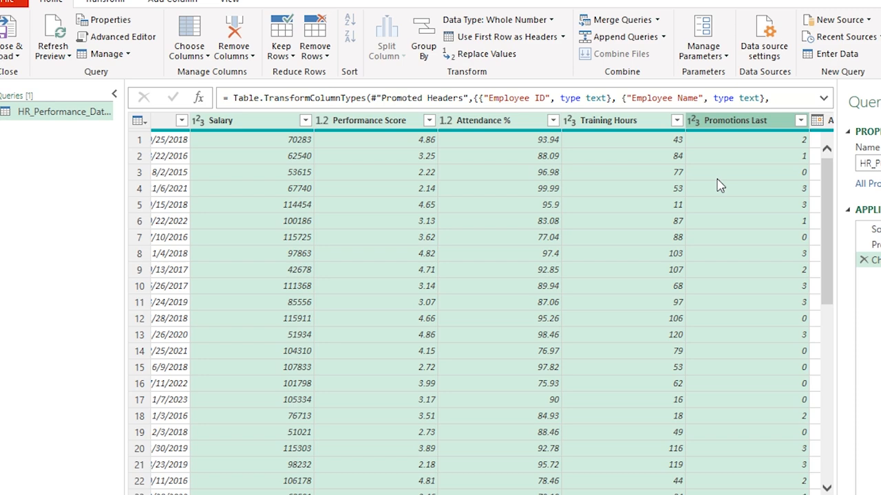
scroll(719, 186, right, 5)
click(515, 121)
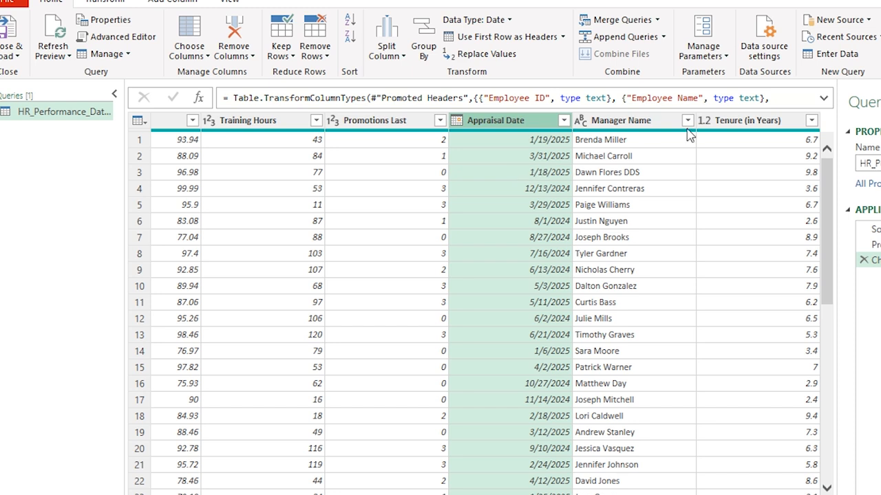
click(657, 123)
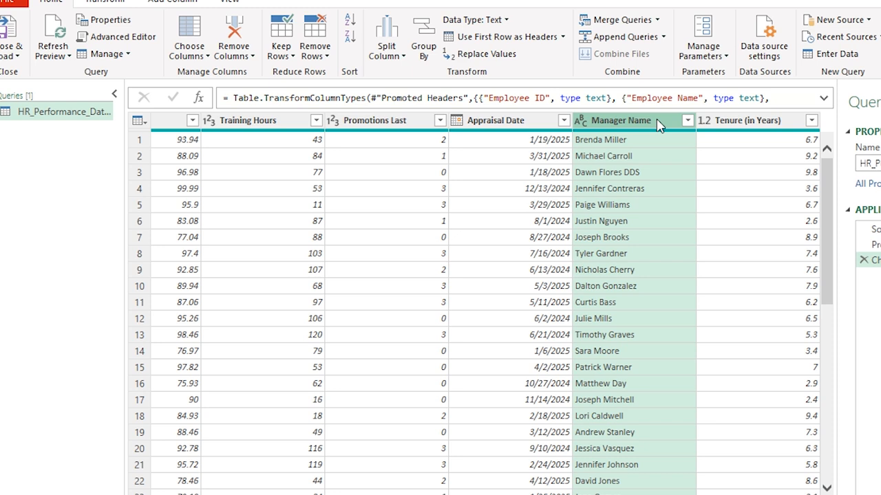
click(782, 126)
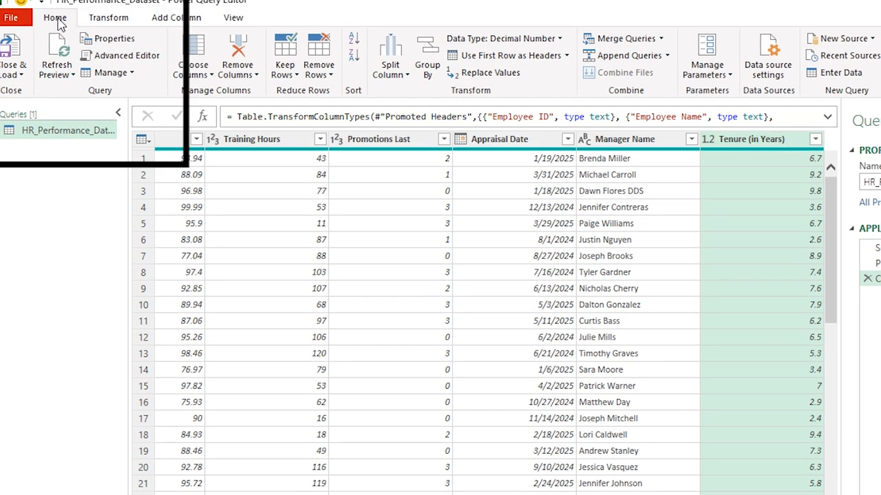
Load the query as Only Create Connection, with the data added to the Data Model.
click(21, 75)
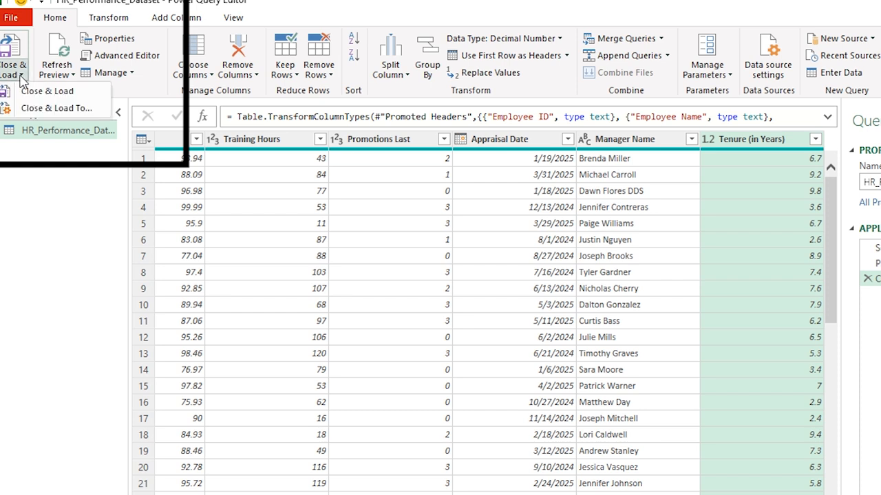
click(57, 108)
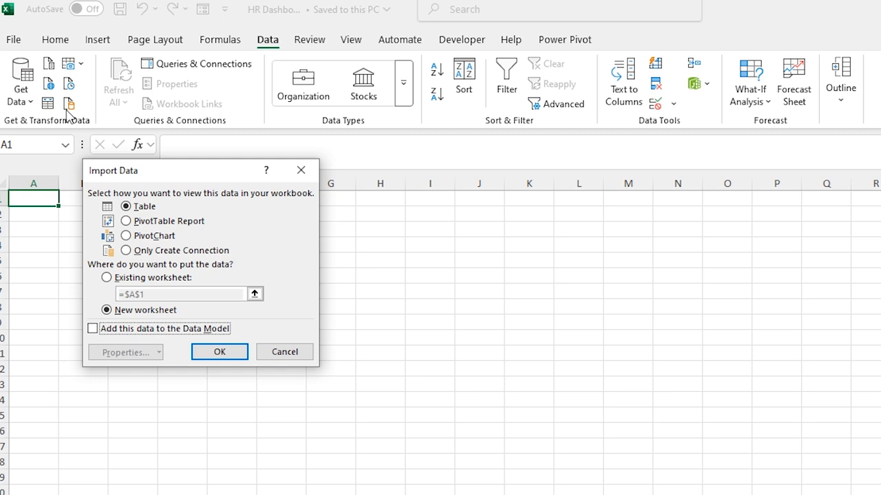
click(126, 249)
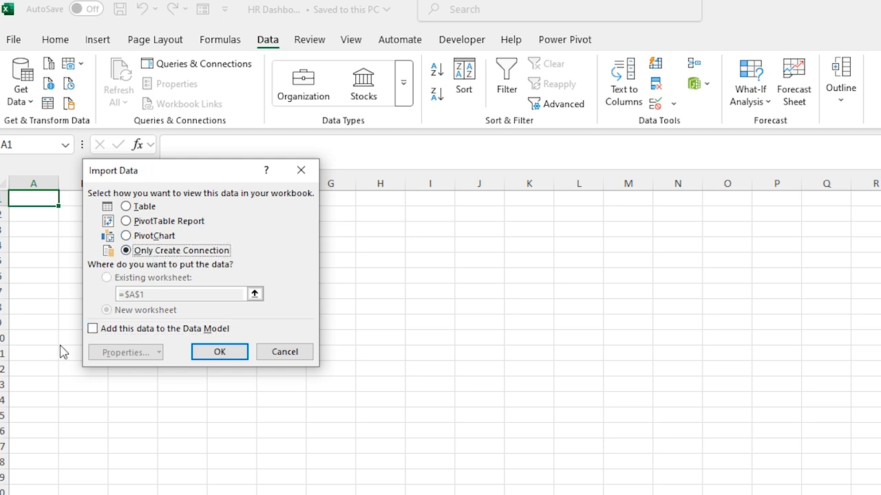
click(93, 331)
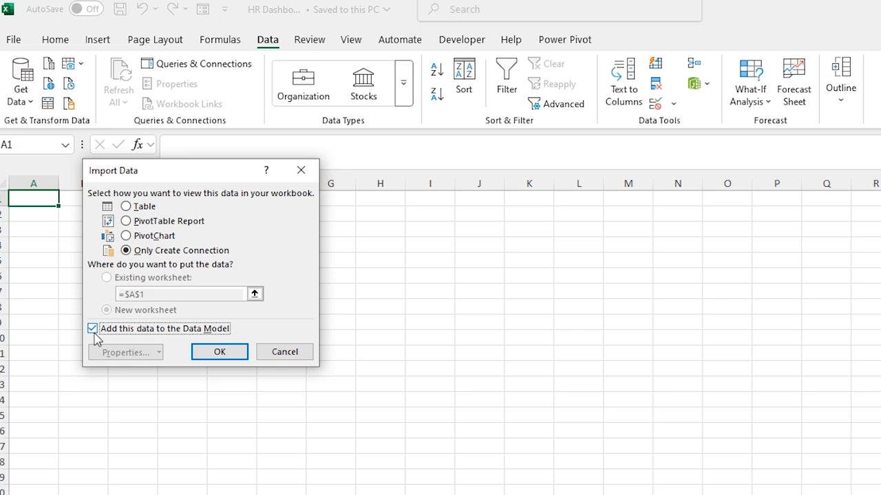
click(224, 355)
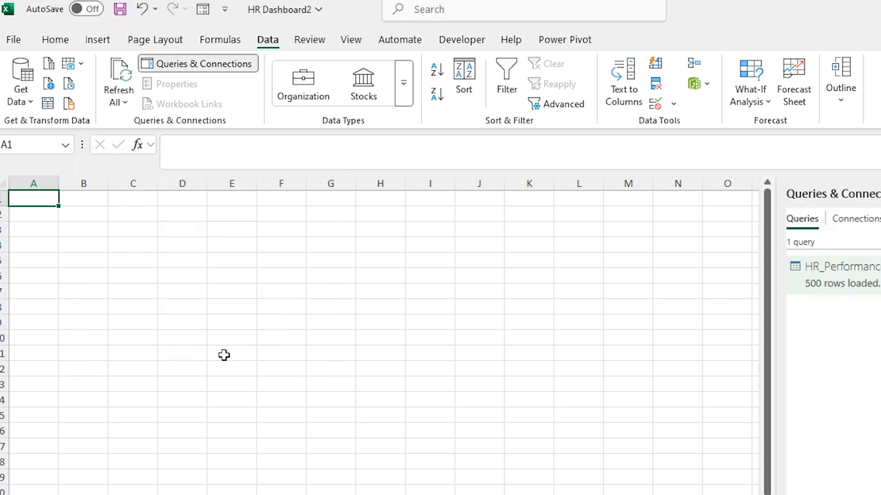
Open the Power Pivot Data Model and create a new Date Table starting 1/1/2015.
click(566, 41)
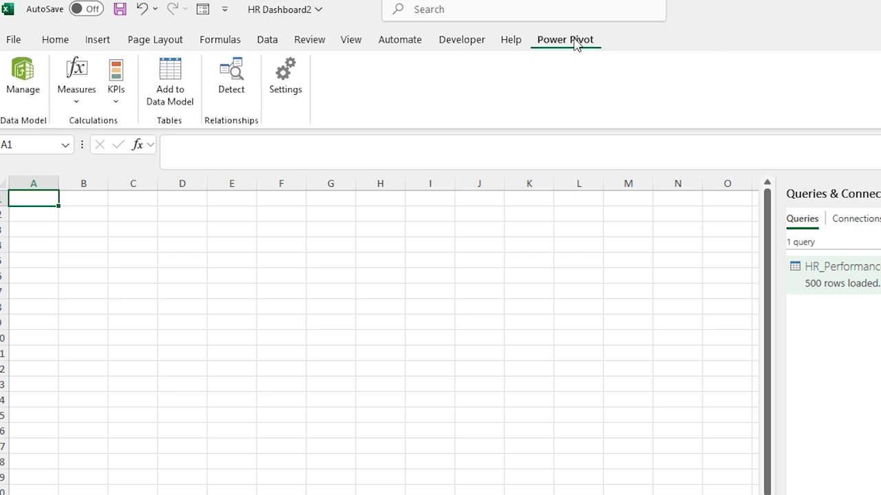
click(25, 83)
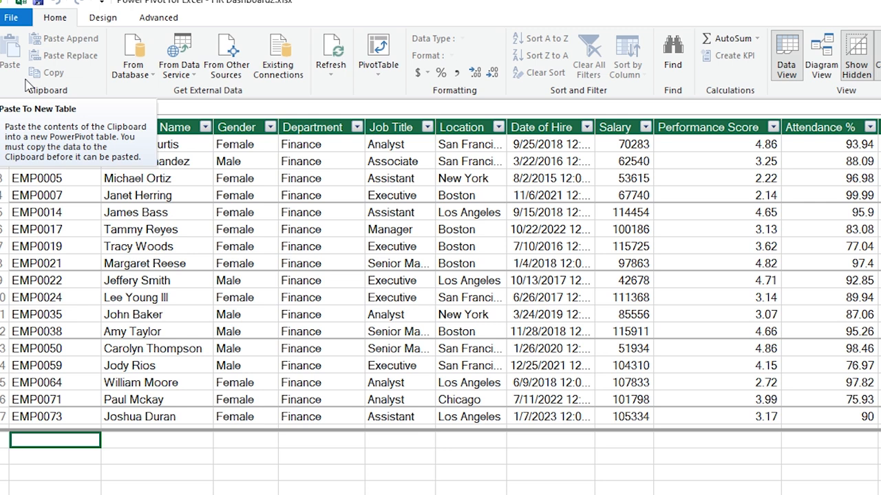
click(108, 23)
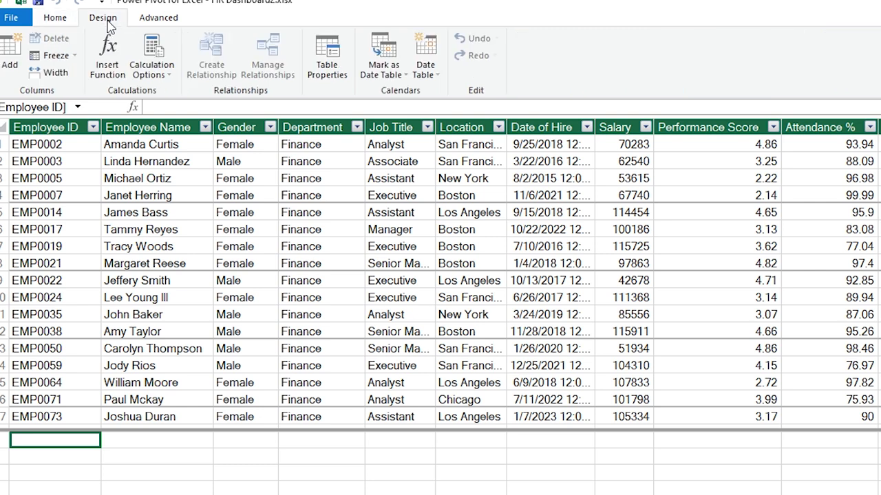
click(430, 76)
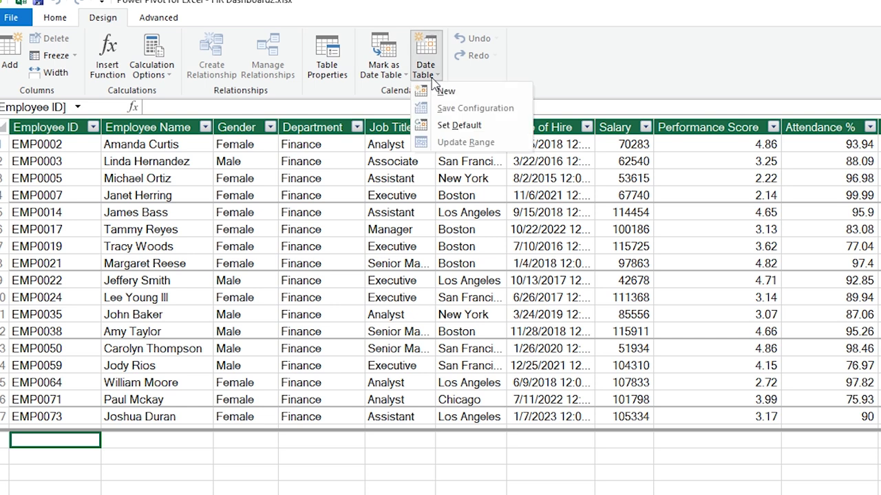
click(473, 98)
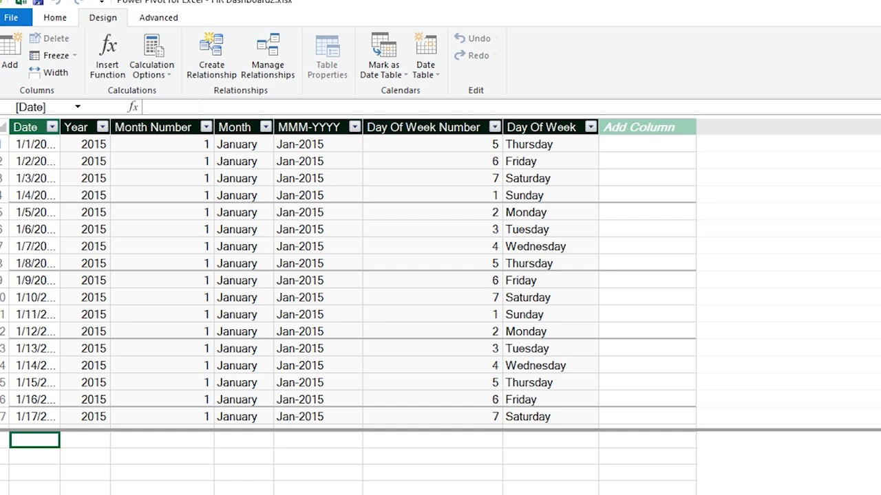
In Diagram View, enlarge both tables and move Calendar beside the employee table.
click(65, 24)
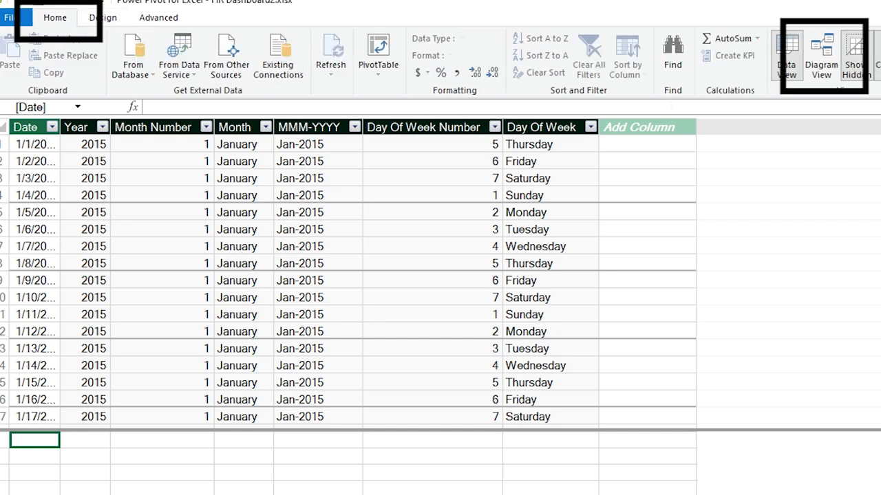
click(820, 66)
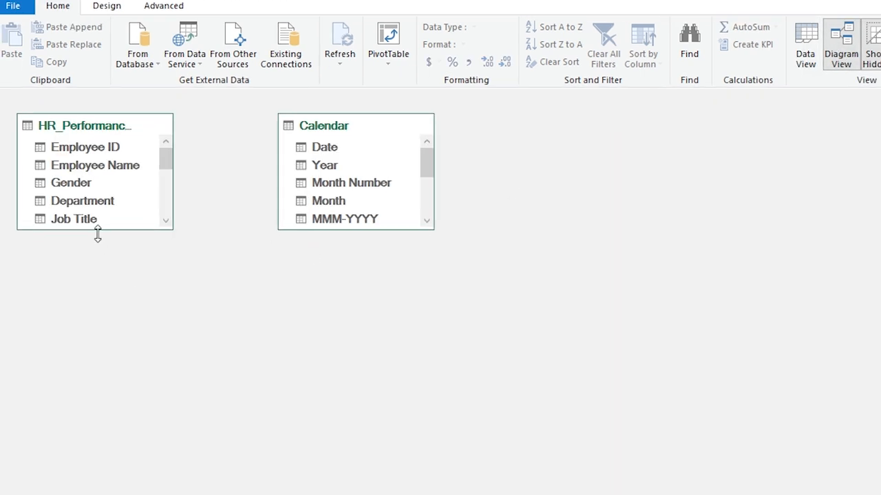
drag(98, 234, 96, 448)
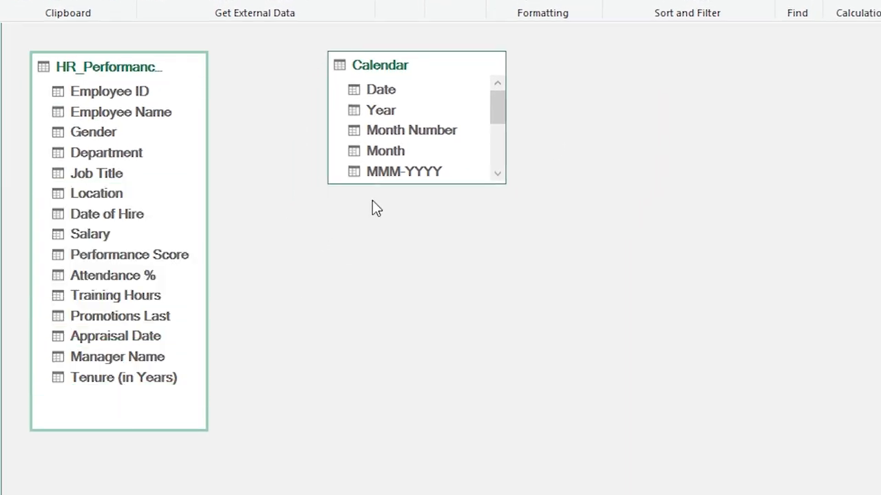
drag(371, 185, 367, 363)
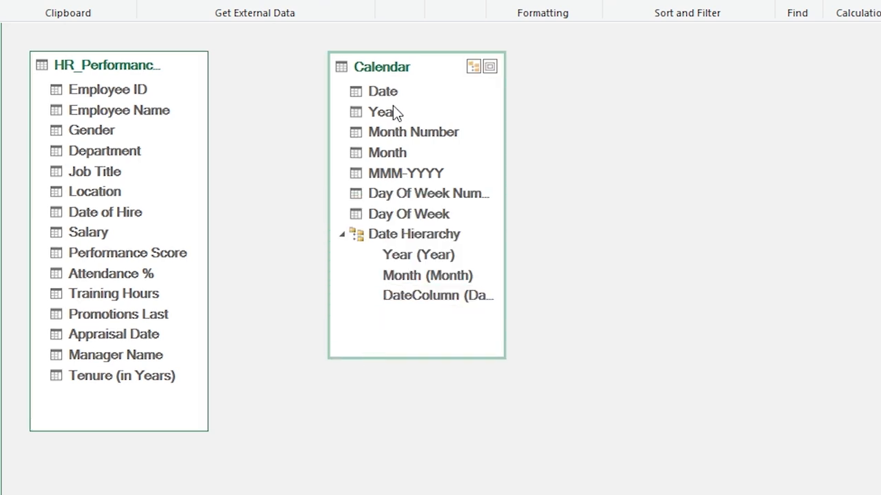
drag(385, 68, 311, 68)
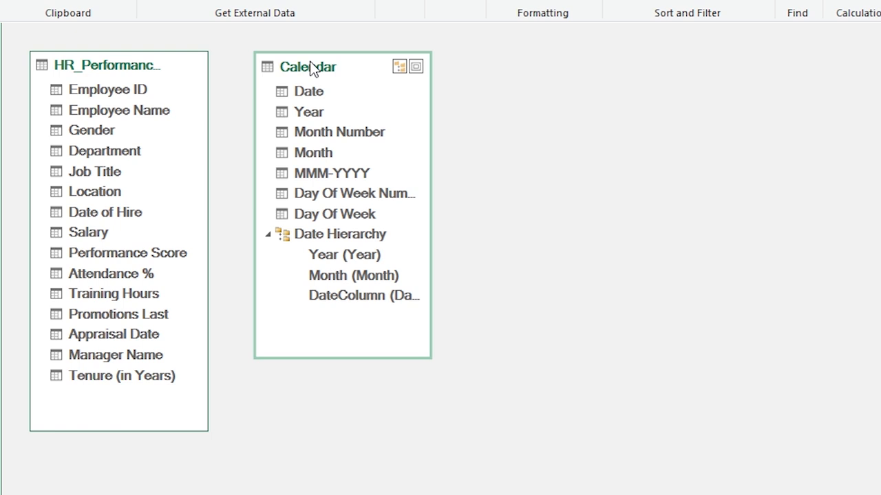
Link Calendar's Date to Date of Hire, then return to the employee table's data grid.
drag(304, 90, 150, 217)
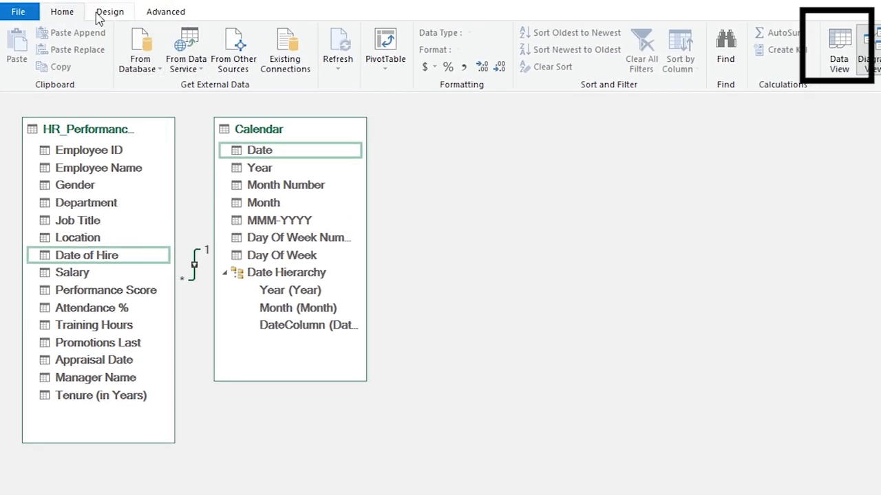
click(840, 56)
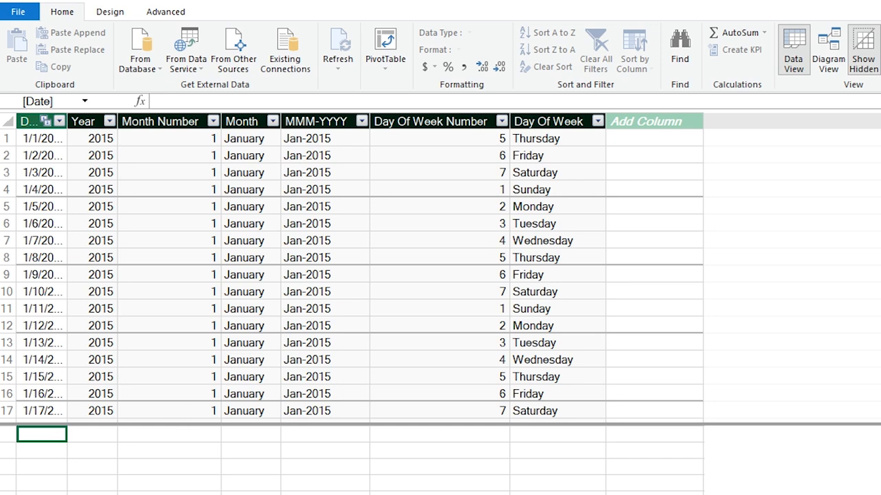
click(134, 493)
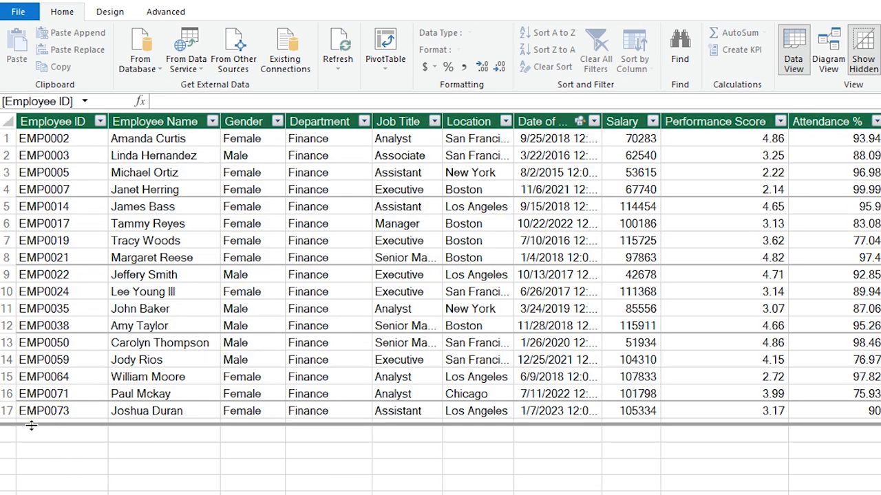
Create the Head Count measure as DISTINCTCOUNT of Employee ID, giving 500.
drag(42, 337, 43, 268)
click(55, 282)
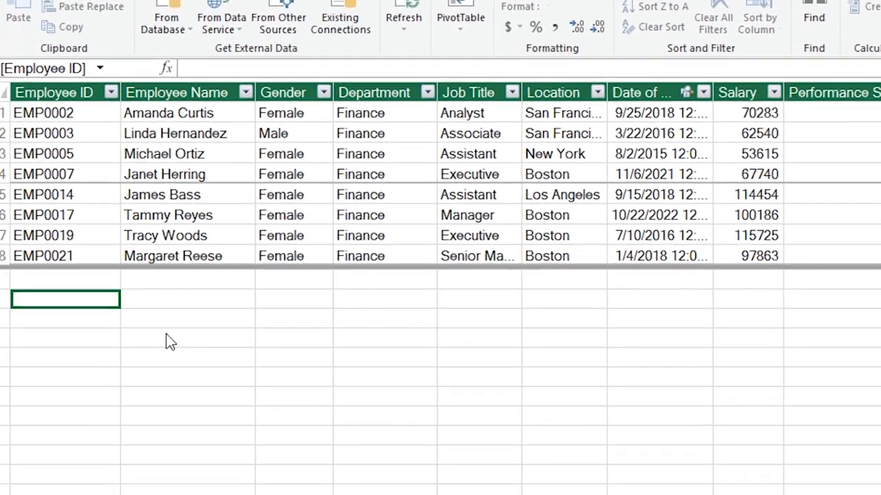
text(Head Count :=)
drag(100, 72, 102, 114)
text(i)
key(BackSpace)
text(dis)
key(Down)
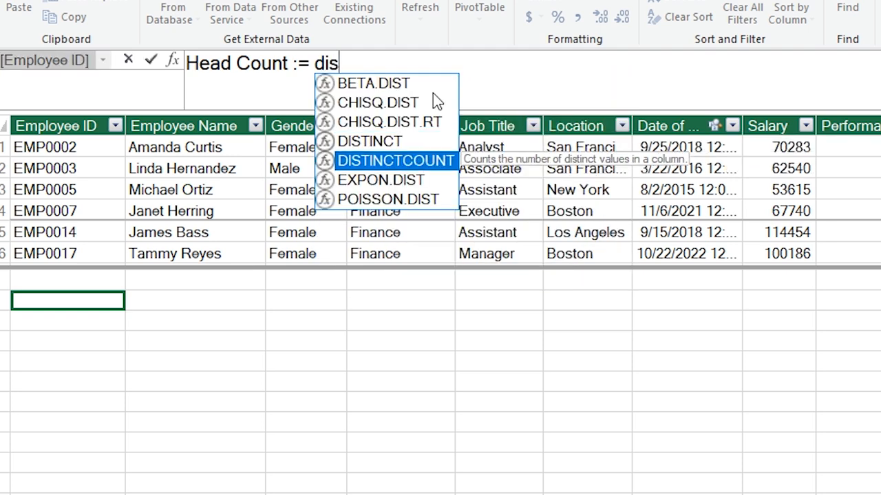
key(Tab)
click(70, 121)
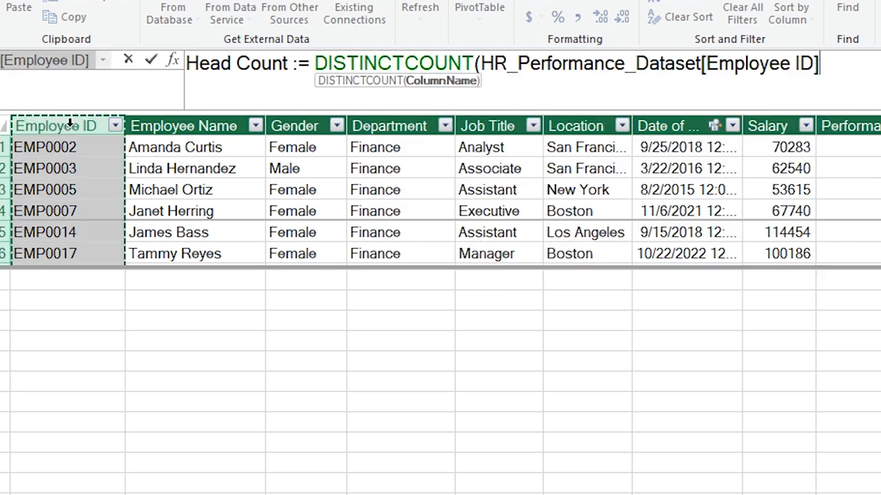
text())
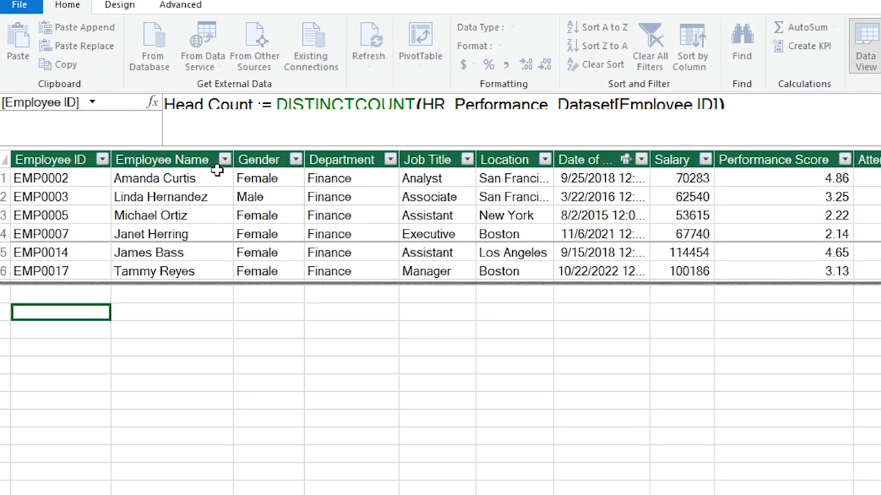
key(Return)
drag(111, 164, 173, 164)
Add Average Attendance := AVERAGE(Attendance %), formatted as a number with no decimals (88).
click(80, 331)
text(Aver)
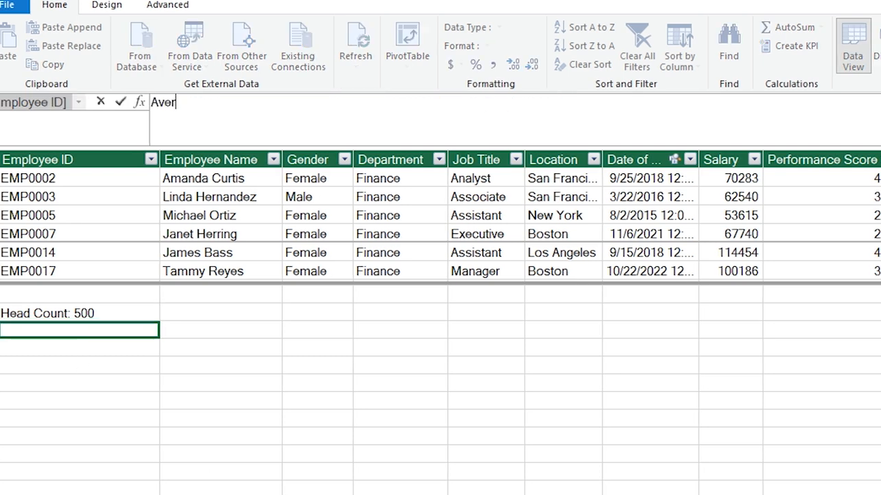
text(age Attendance :=)
scroll(520, 336, up, 2)
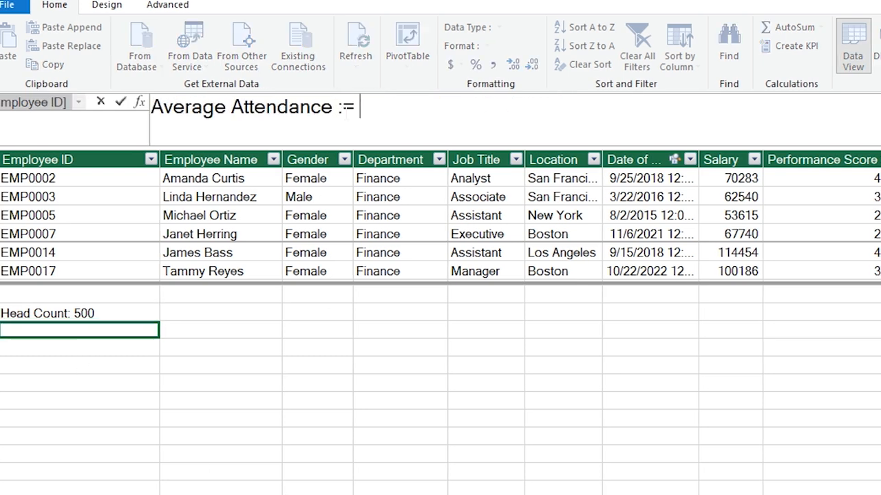
text(ave)
key(Tab)
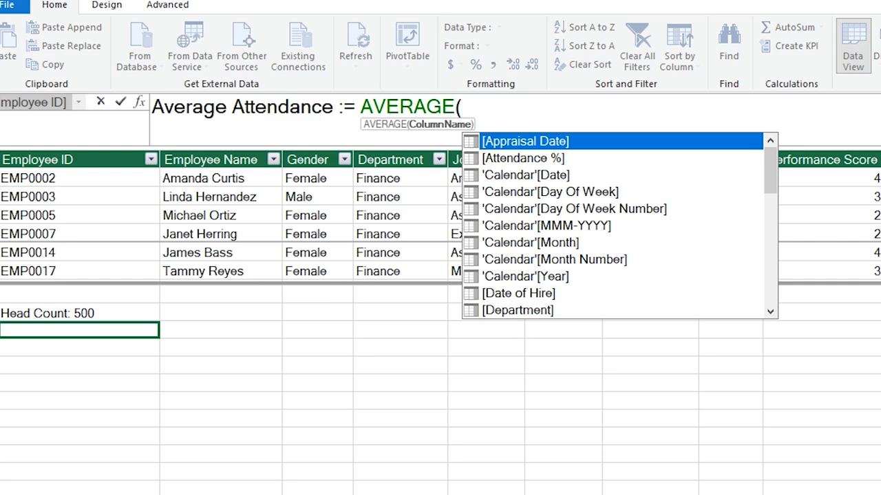
key(Down)
key(Tab)
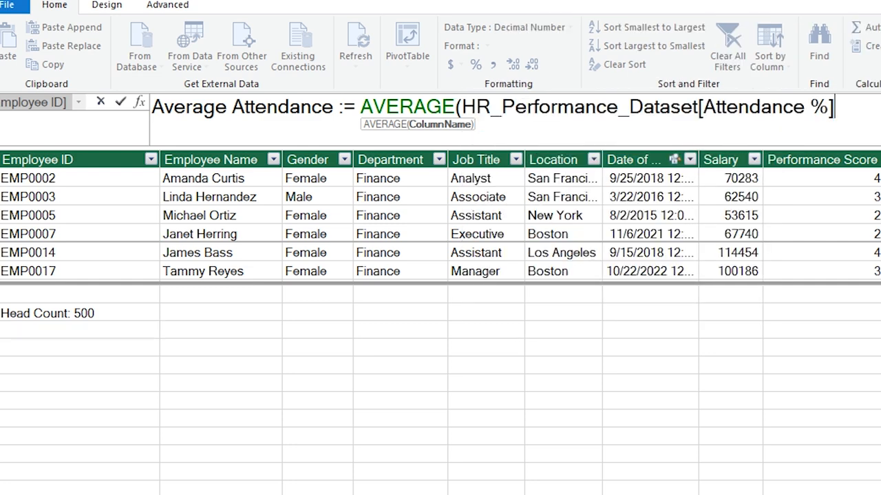
text())
key(Return)
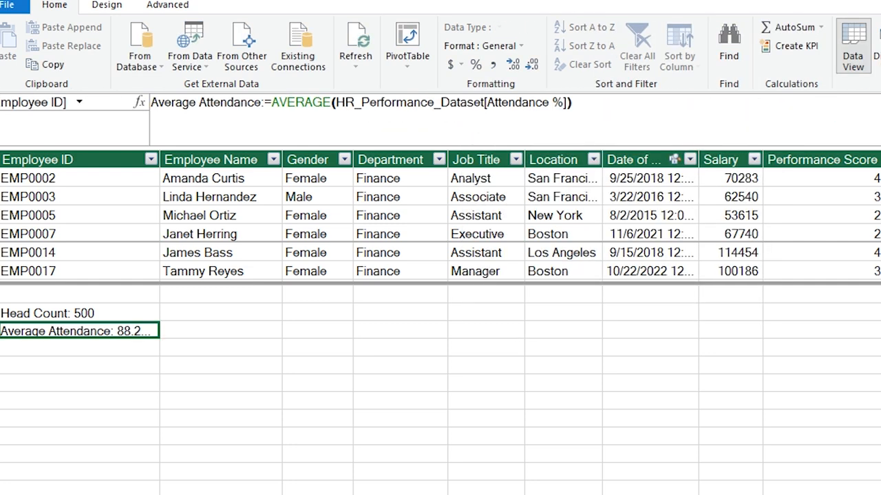
click(493, 66)
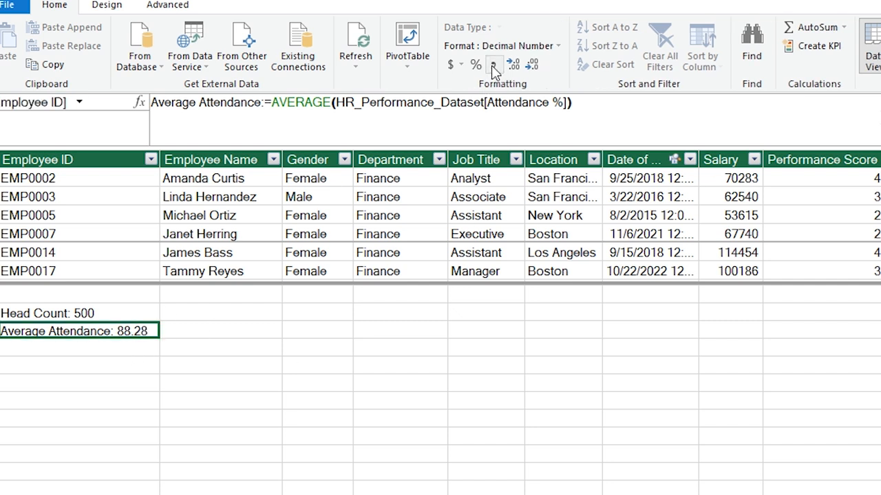
click(531, 66)
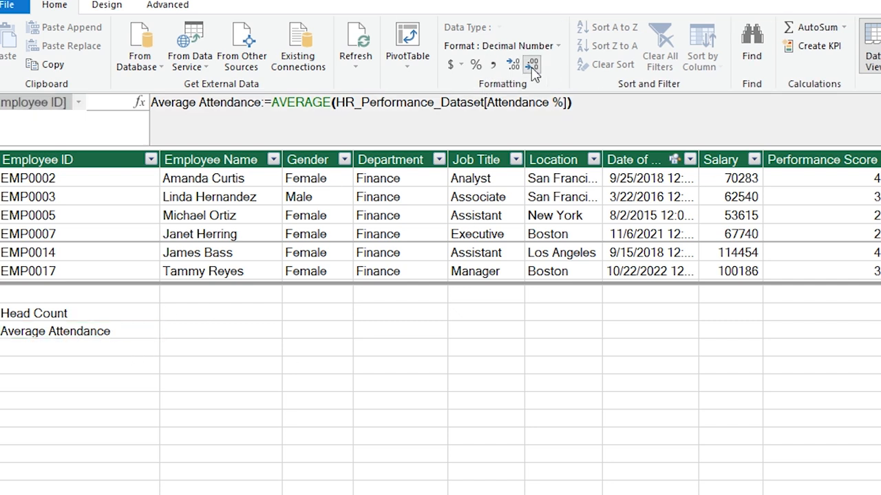
click(532, 66)
Add Training Hour := SUM of the Training Hours column (34422).
key(Down)
text(Training Hour := )
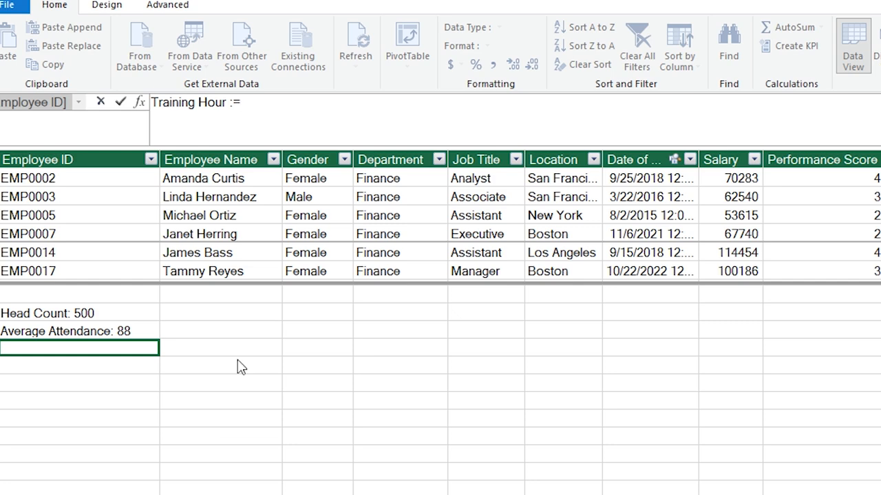
text(sum)
key(Tab)
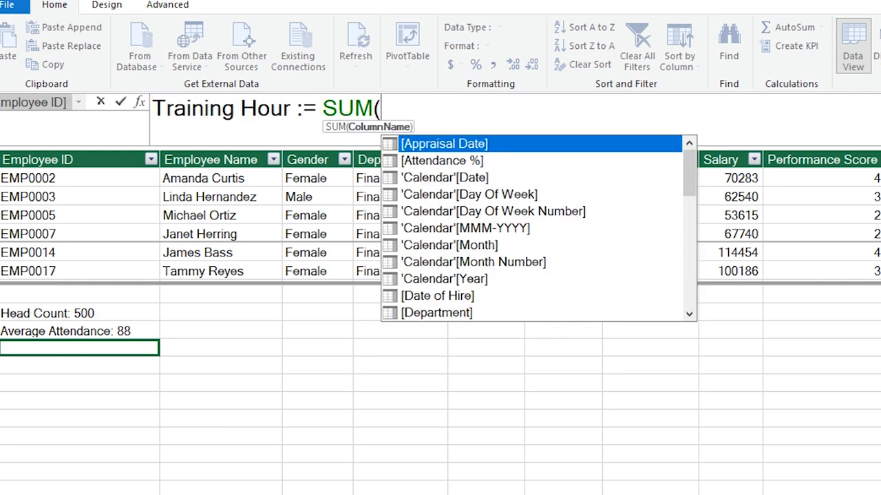
click(880, 160)
text())
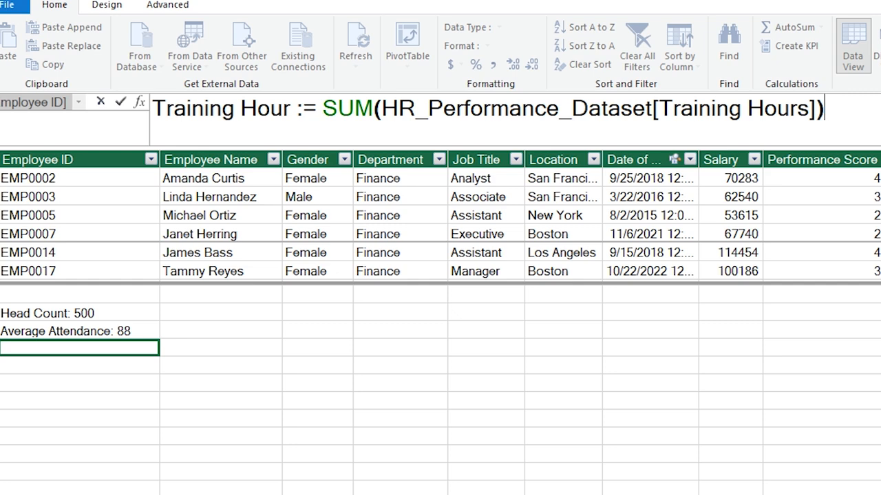
key(Return)
Add Score := AVERAGE of the Performance Score column.
key(Down)
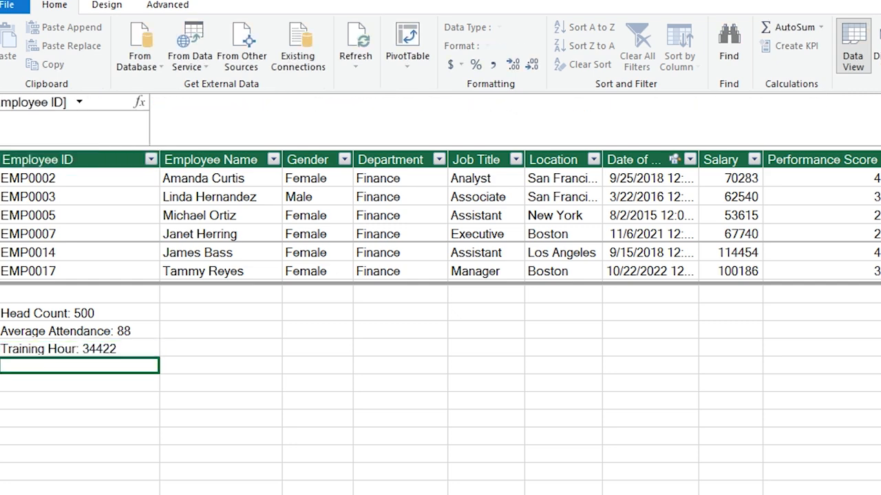
text(Score := average()
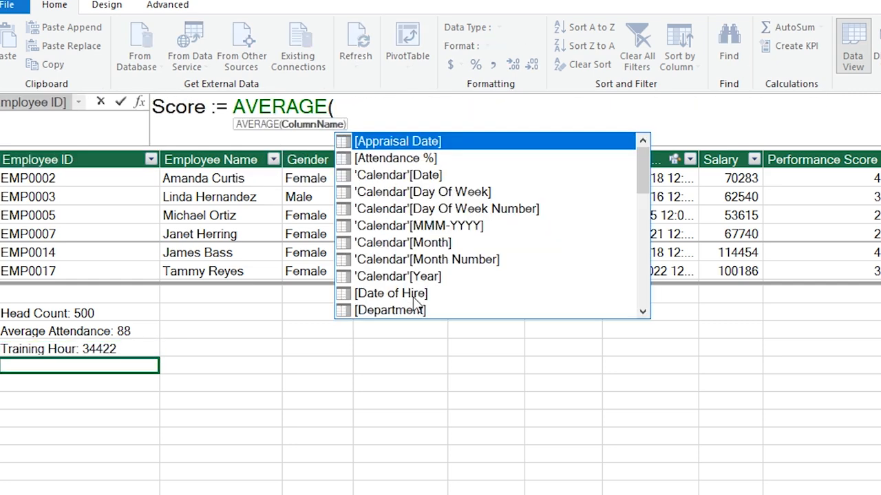
click(819, 159)
text())
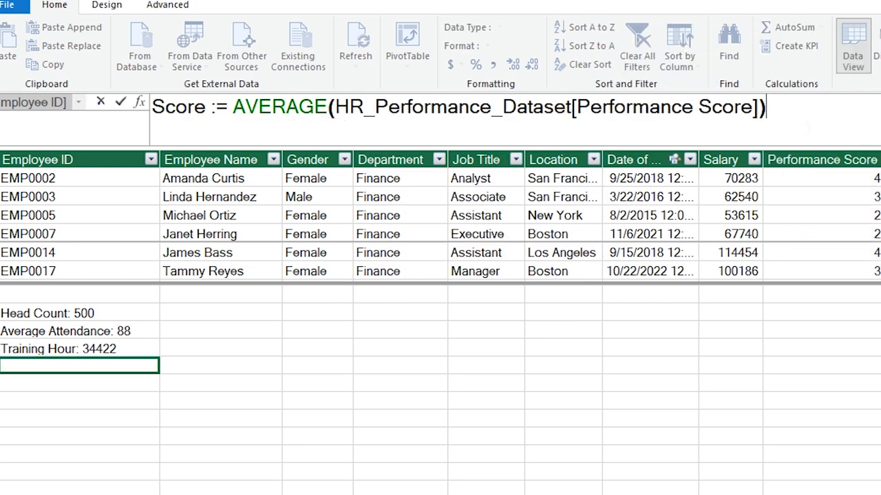
key(Return)
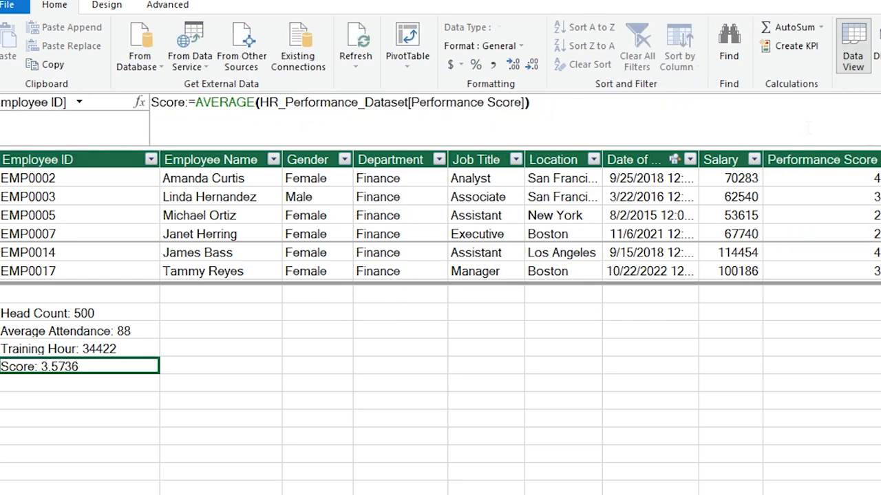
Show Score with two decimals and rename the sheet 'HR Performance Dashboard'.
click(493, 66)
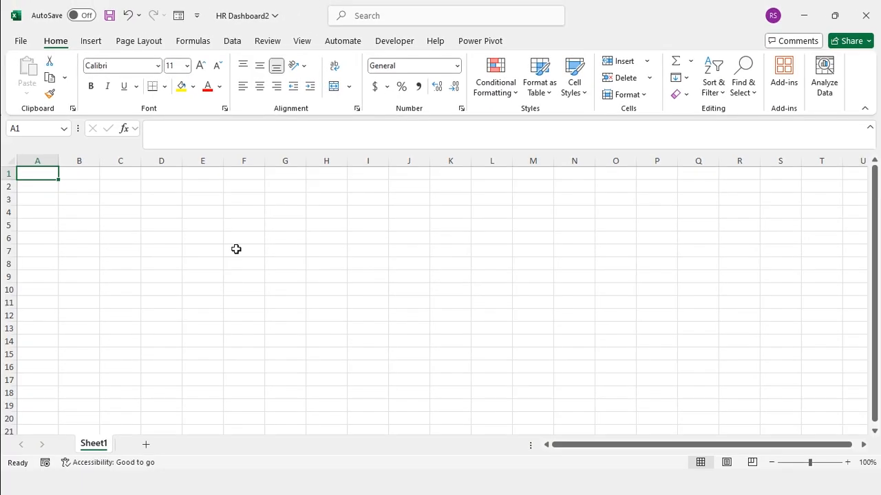
double_click(103, 444)
text(HR Performance Das)
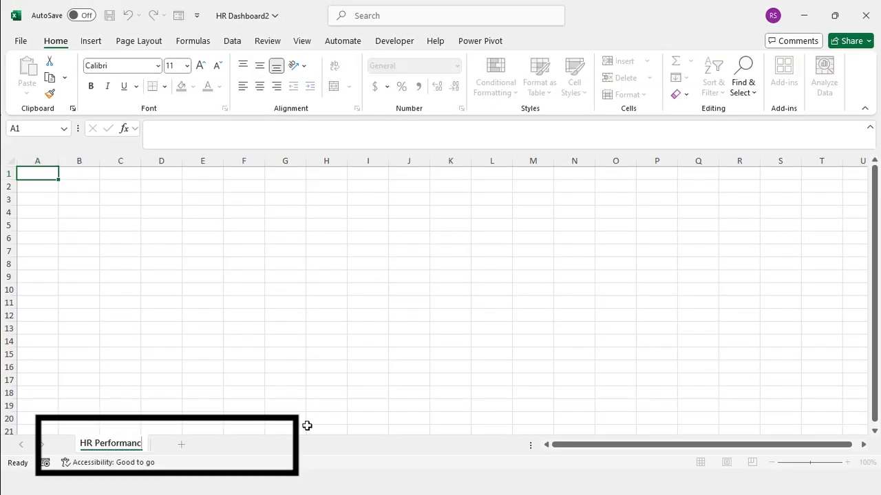
text(hboard)
key(Return)
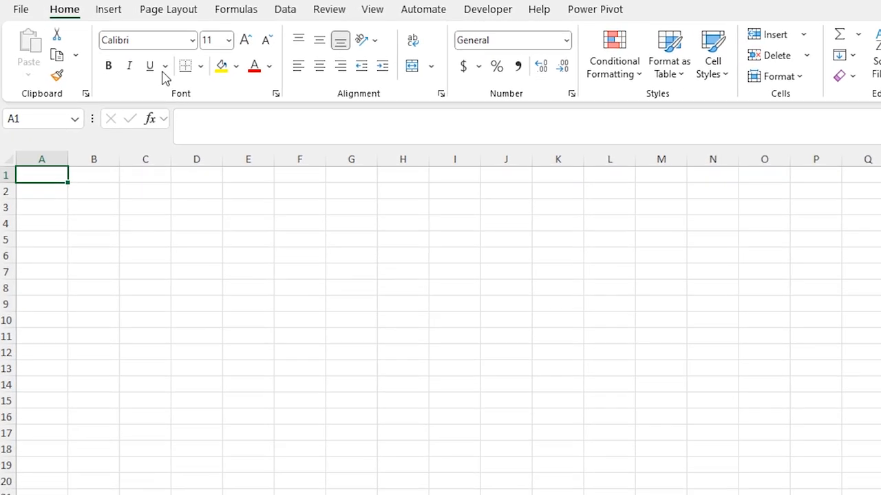
Insert a Top Corners Rounded rectangle sized 1.59" high by 5.08" wide.
click(120, 19)
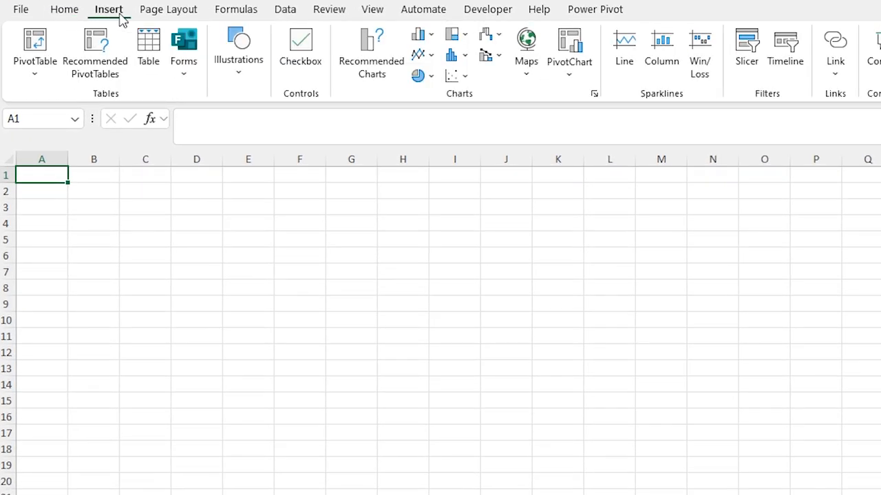
click(238, 81)
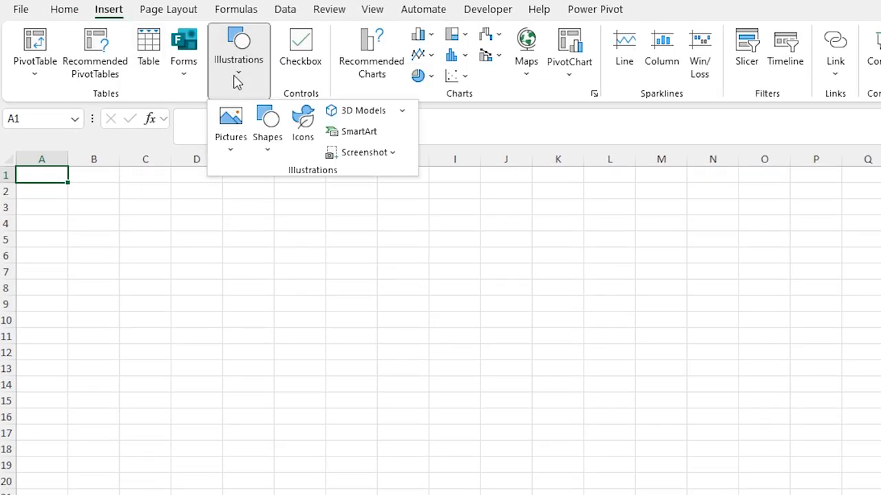
click(269, 154)
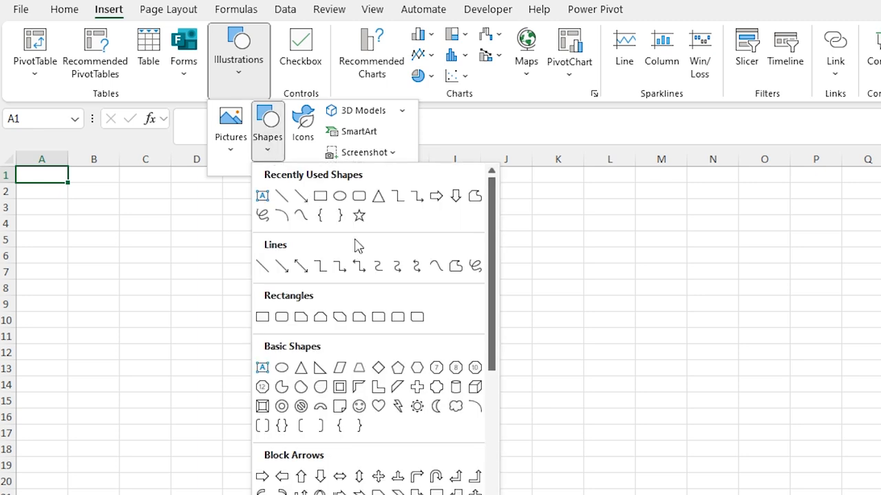
click(398, 317)
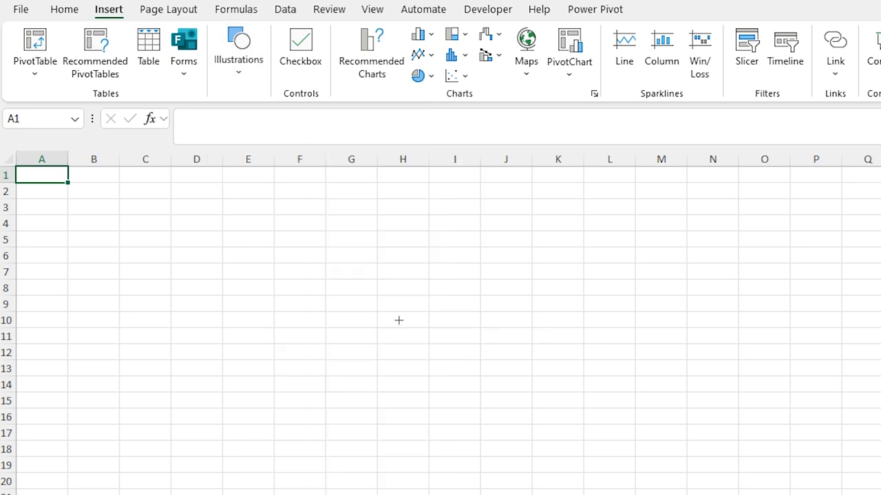
click(144, 206)
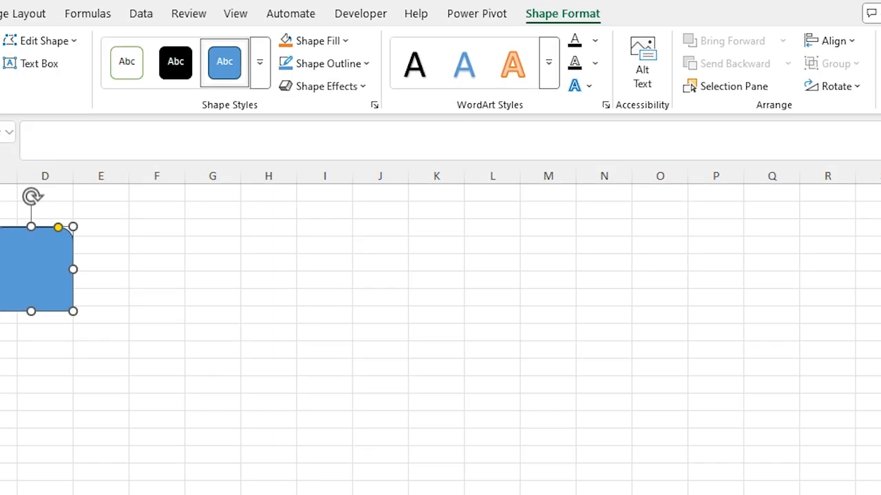
click(800, 57)
text(1.59)
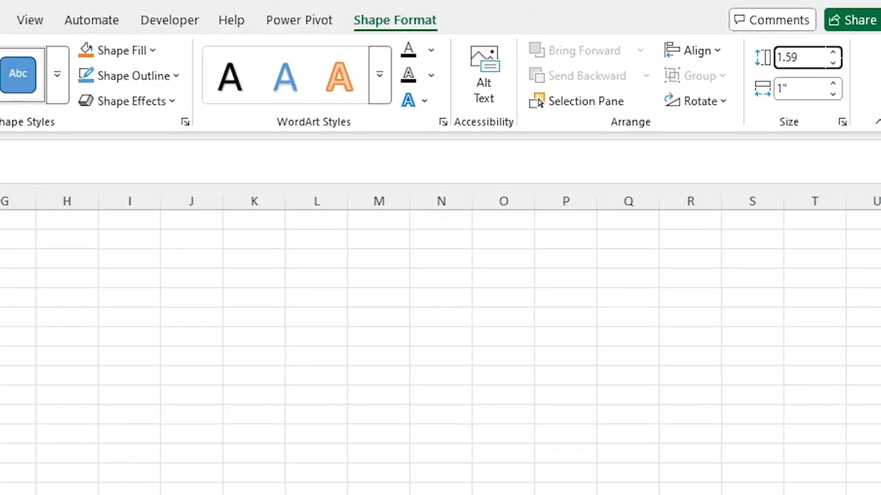
key(Tab)
text(5.08)
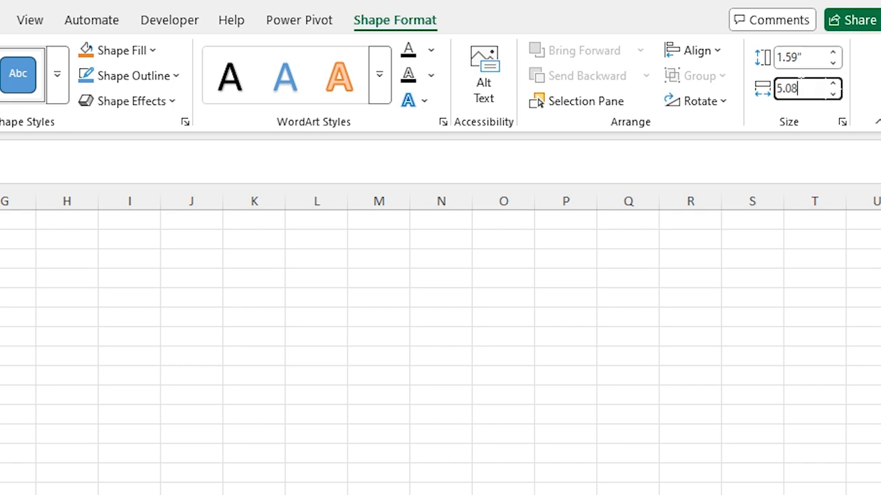
key(Return)
Rotate the rectangle upright and move it to the left edge across columns A–C.
drag(240, 216, 738, 264)
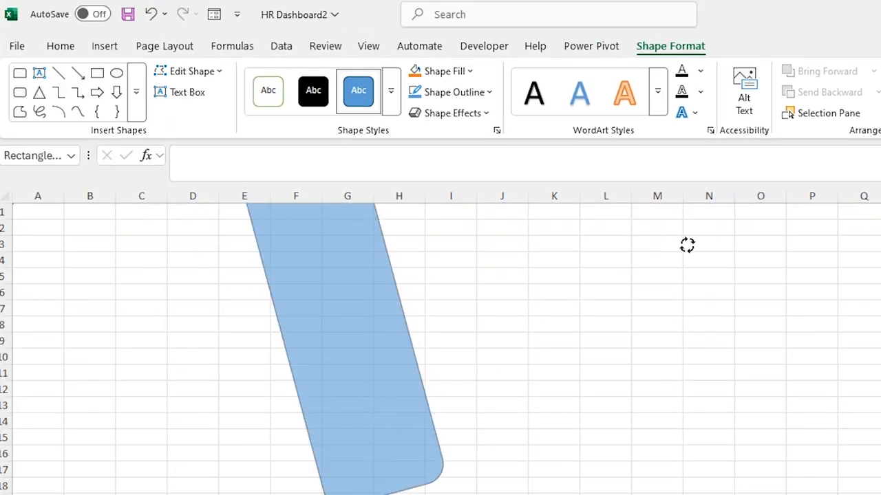
drag(423, 330, 521, 353)
drag(311, 271, 53, 289)
click(193, 280)
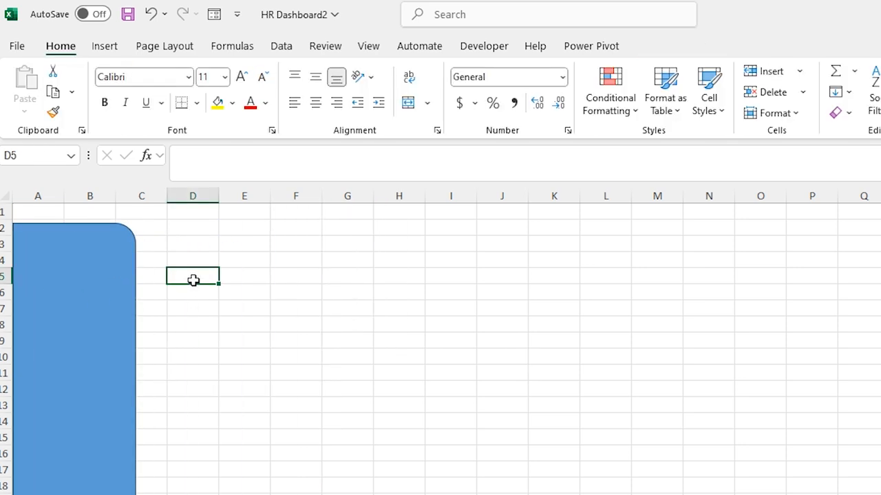
Draw a rounded rectangle near D1 sized 1.5" high by 2.3" wide.
click(105, 47)
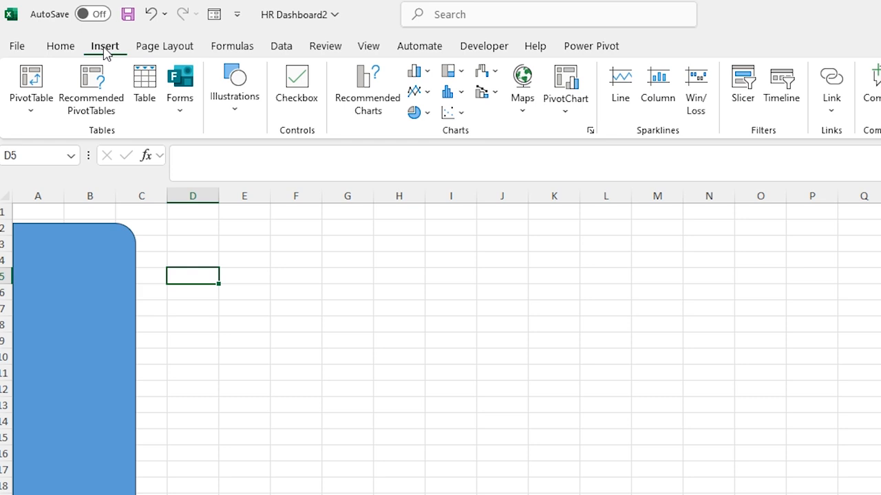
click(239, 117)
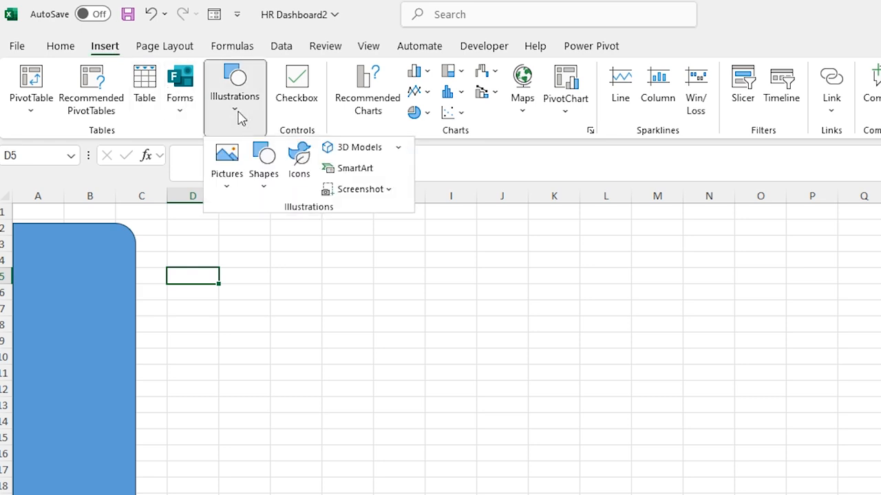
click(265, 190)
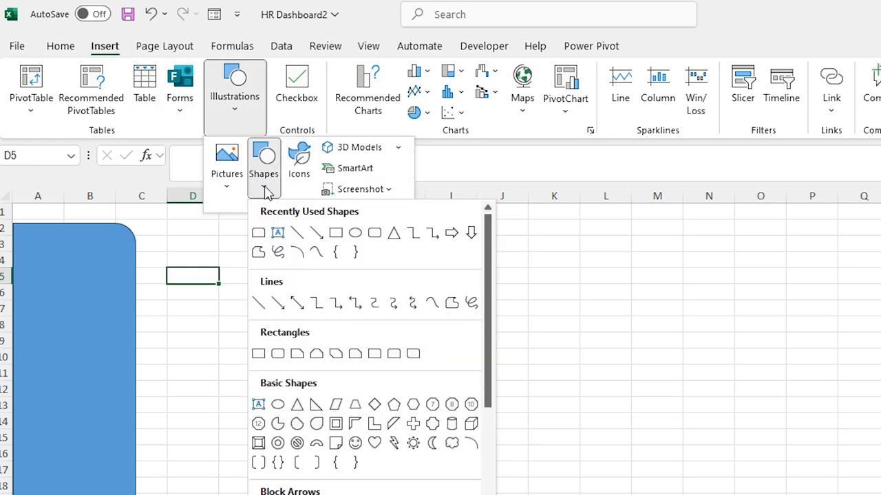
click(374, 233)
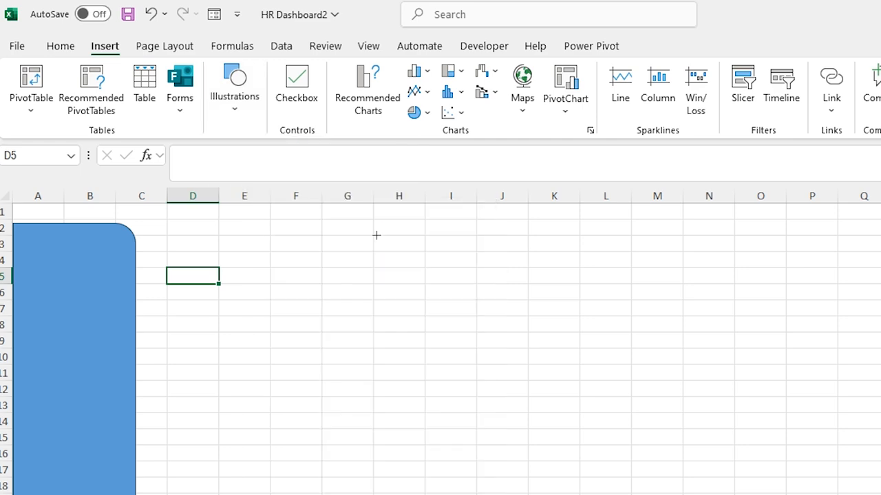
click(184, 237)
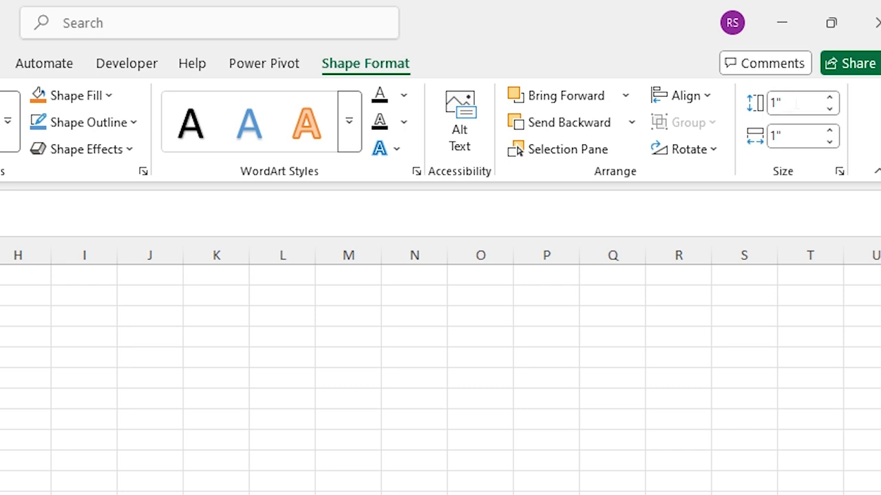
click(795, 103)
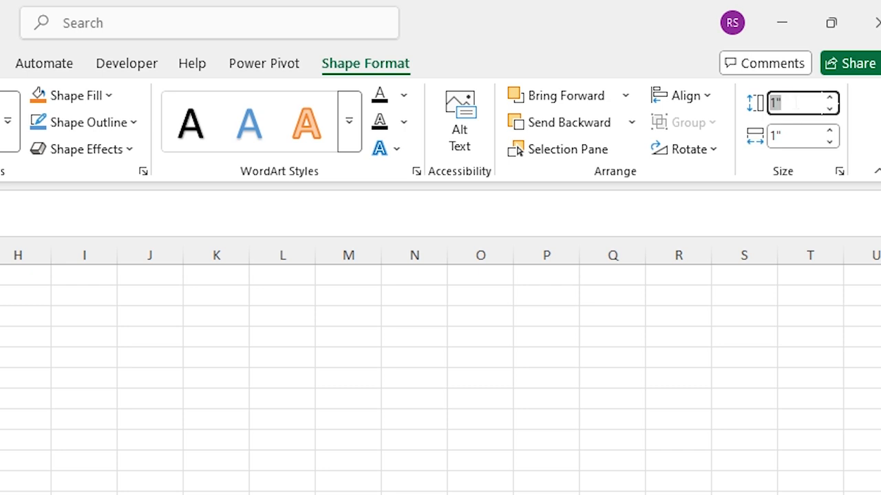
text(1.5)
click(792, 135)
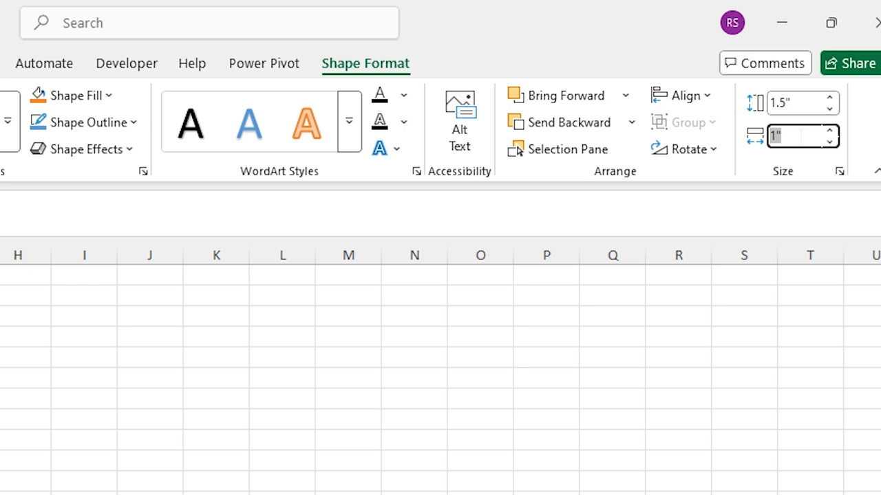
text(2.3)
key(Return)
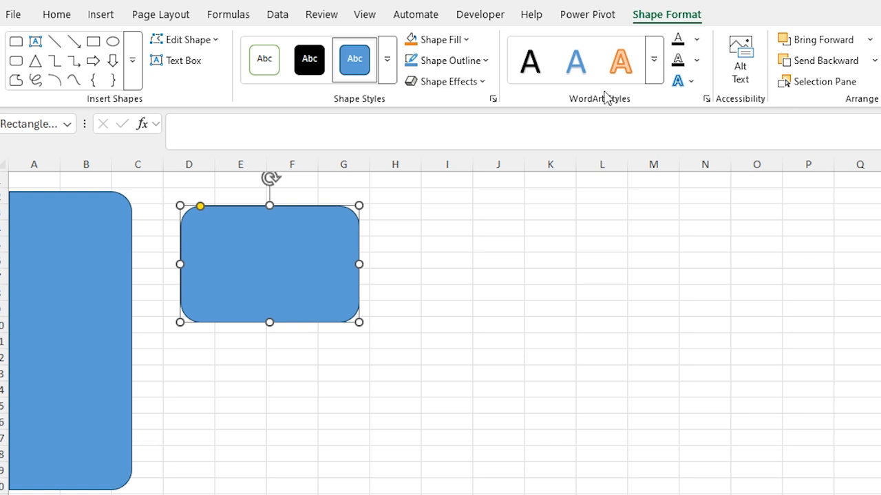
Give the rectangle a bottom-right offset drop shadow.
click(487, 83)
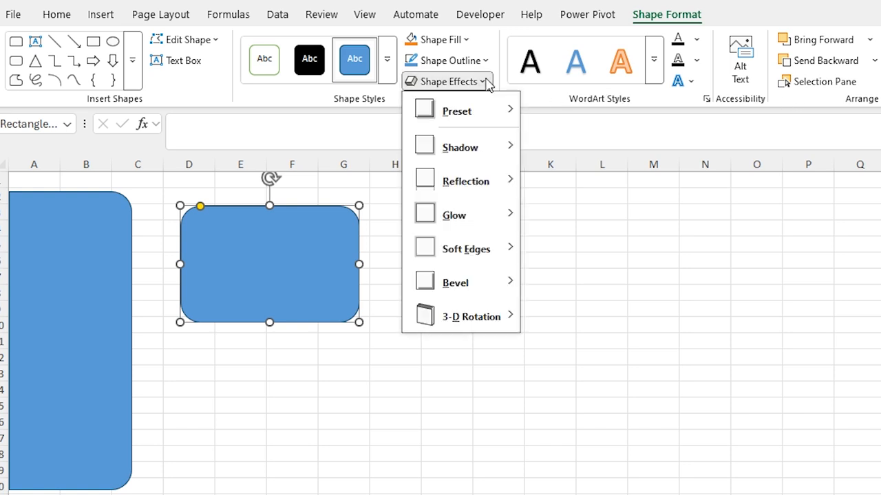
mouse_move(479, 148)
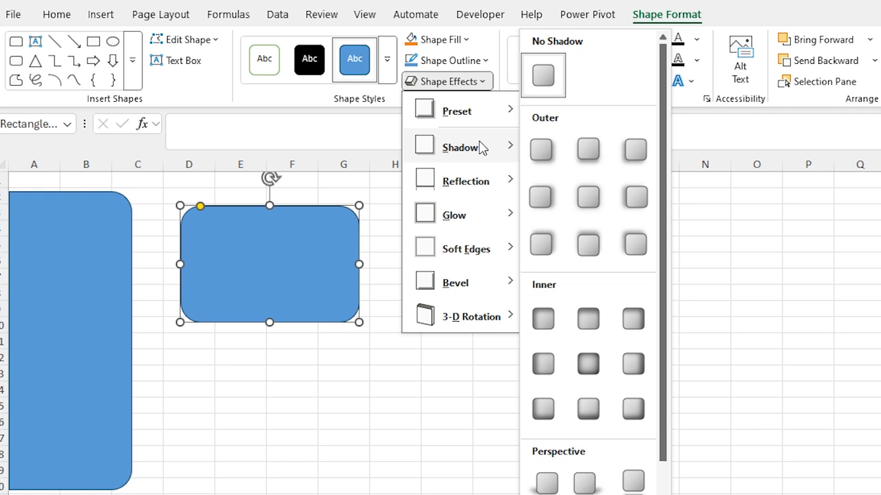
click(551, 160)
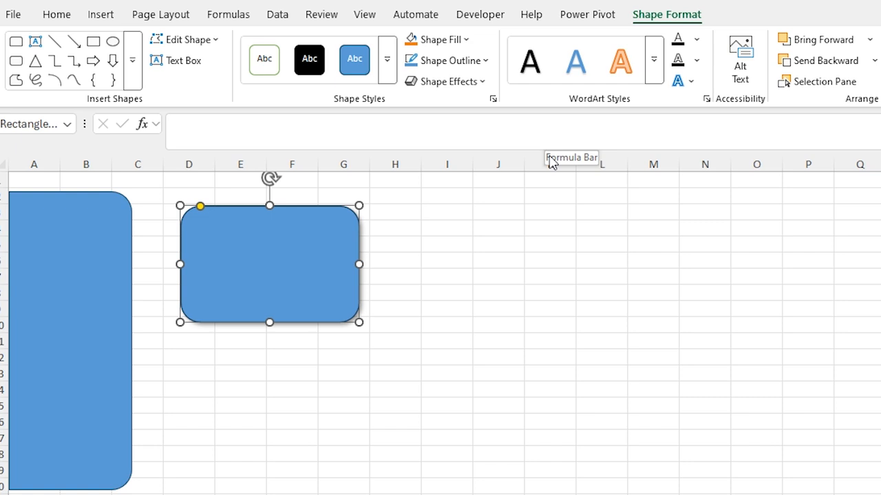
click(420, 230)
Fill the whole sheet background with light grey.
key(ctrl+Home)
key(shift+Right)
key(shift+Right)
key(shift+Right)
key(shift+Right)
key(shift+Right)
key(shift+Right)
key(shift+Right)
key(shift+Right)
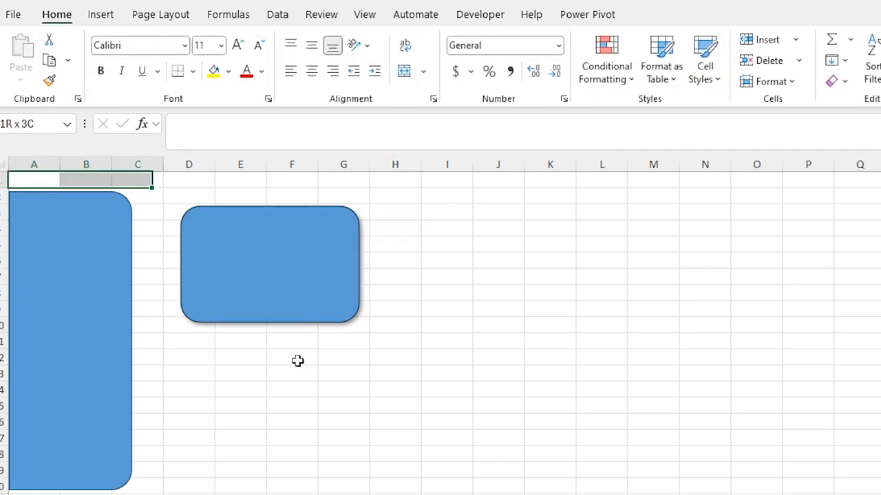
key(shift+Right)
key(shift+Right)
key(shift+Right)
key(shift+Right)
key(shift+Right)
key(shift+Right)
key(shift+Right)
key(shift+Right)
key(shift+Right)
key(shift+Right)
key(shift+Right)
key(shift+Right)
key(shift+Right)
key(shift+Right)
key(shift+Right)
key(shift+Right)
key(shift+Page_Down)
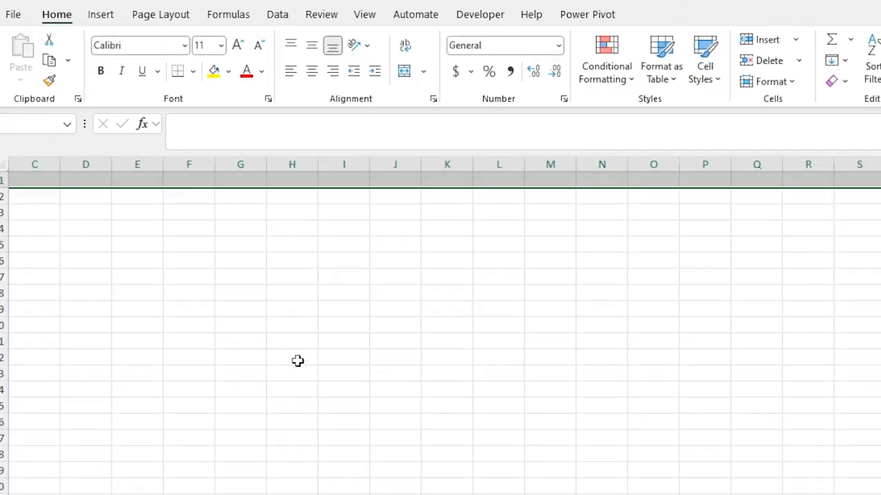
click(229, 71)
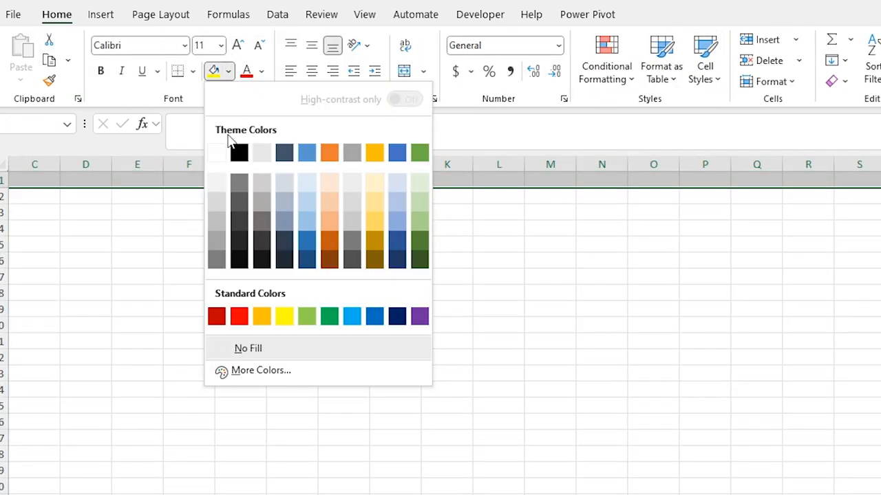
click(218, 187)
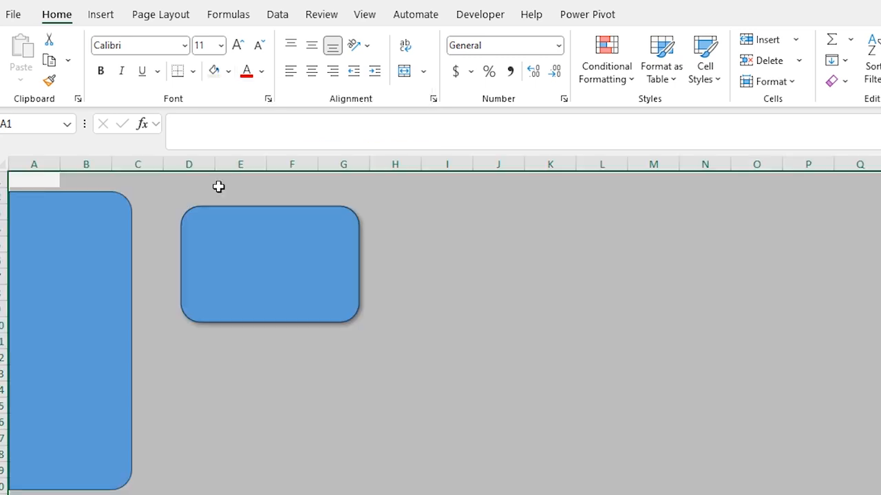
click(199, 184)
Fill the tall left sidebar with dark blue-gray.
click(104, 214)
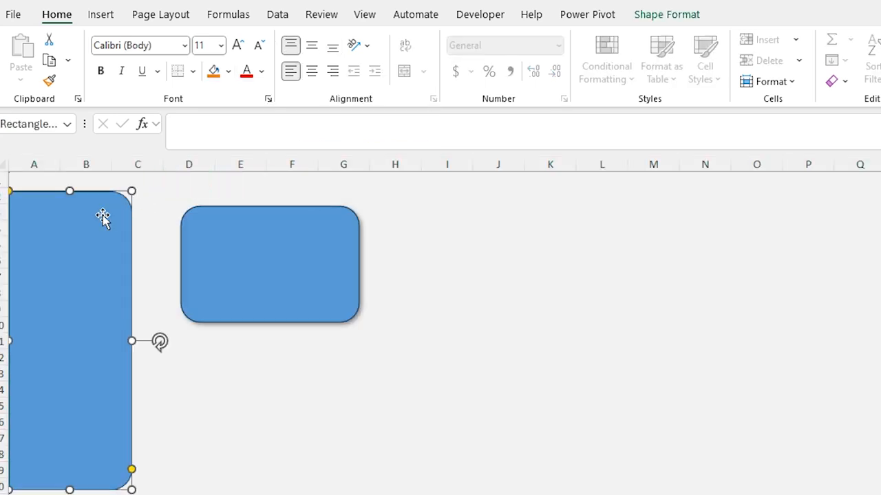
click(672, 14)
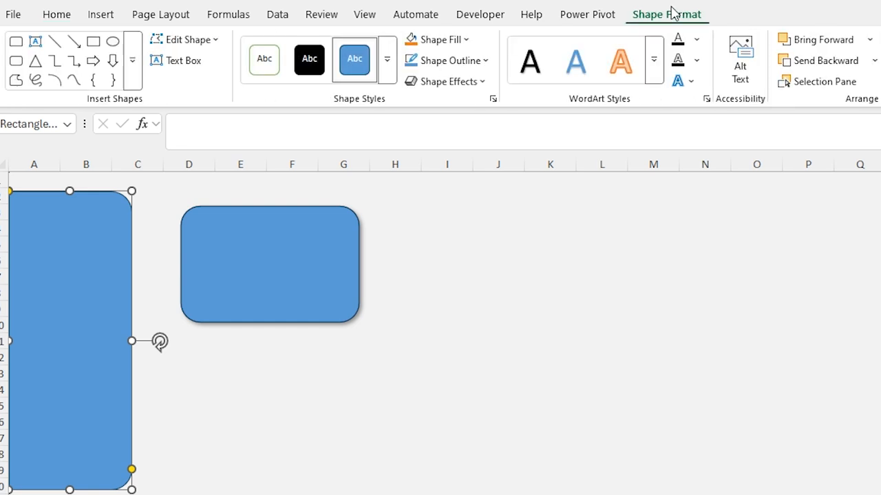
click(468, 40)
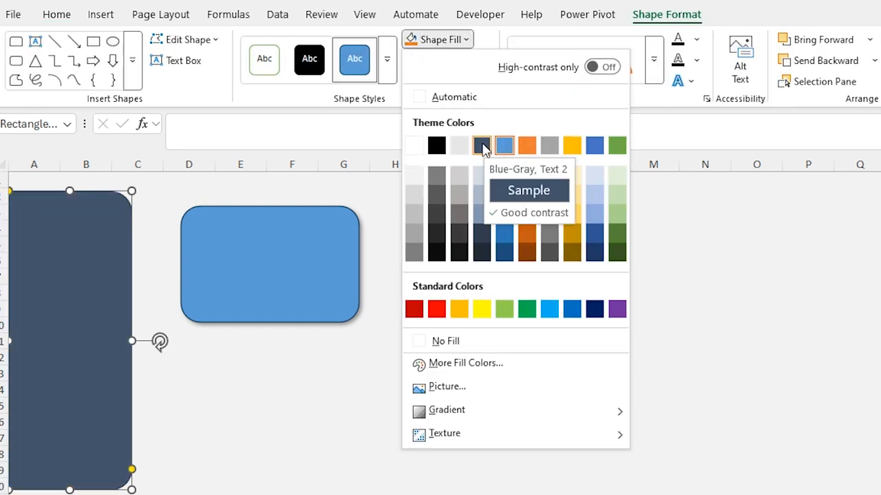
click(482, 146)
Reposition the card, make it white with no outline, and duplicate it with Ctrl+D.
drag(231, 274, 193, 281)
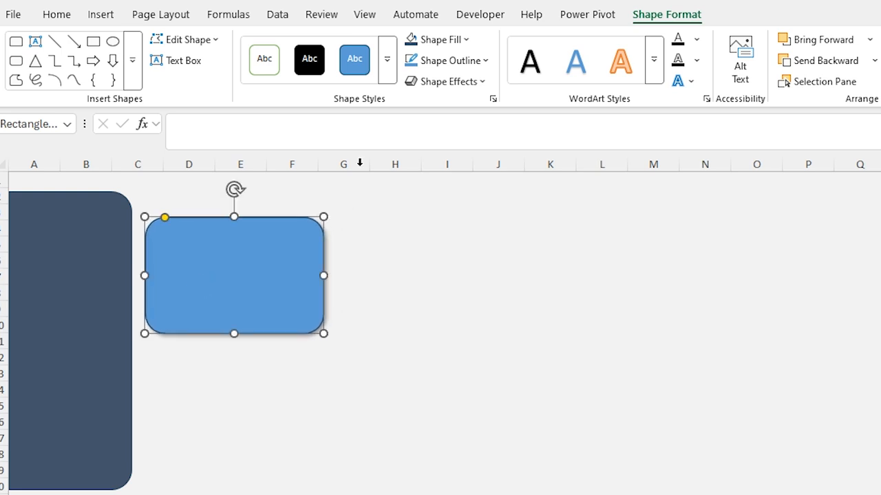
click(467, 40)
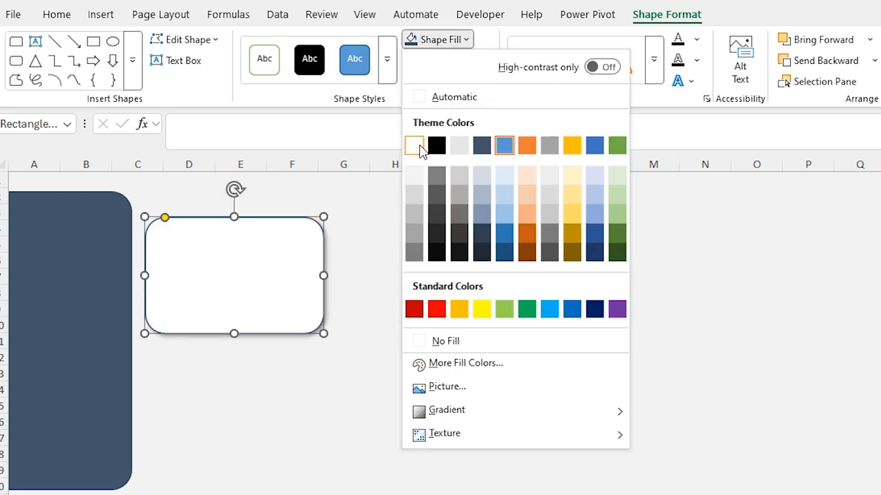
click(413, 145)
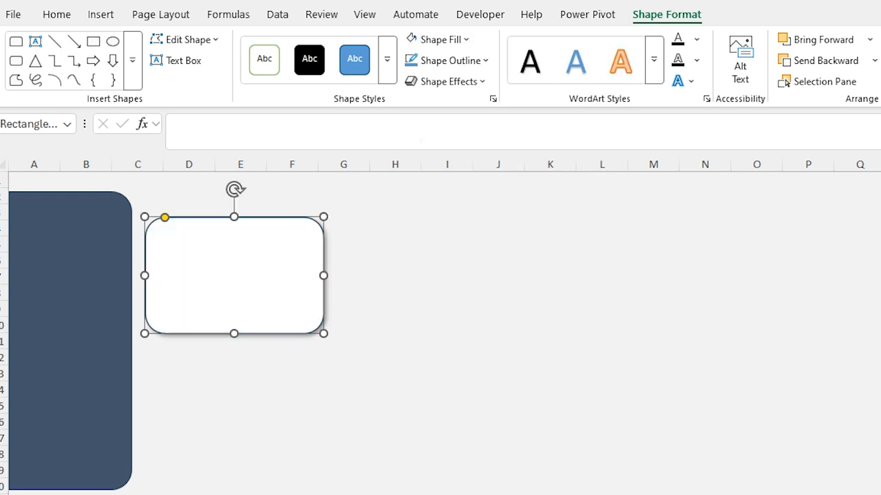
click(485, 61)
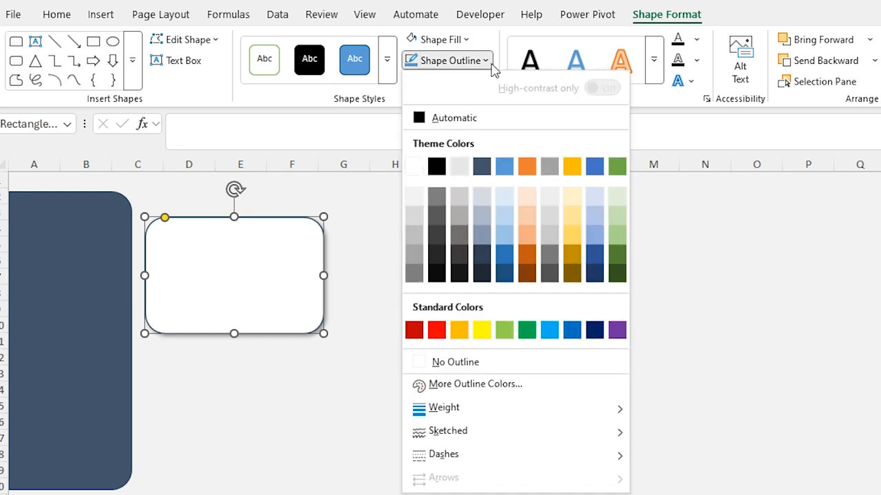
click(459, 365)
key(ctrl+d)
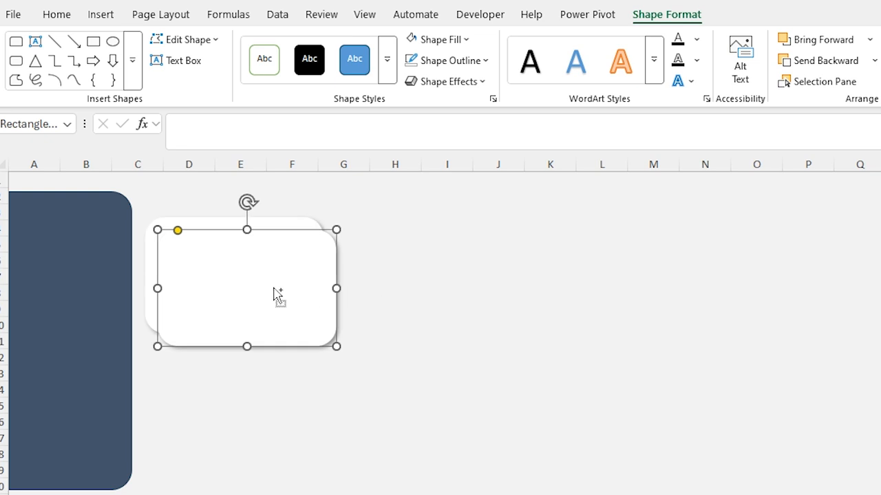
key(ctrl+d)
key(ctrl+d)
Spread the card copies into a top row of four and add a 3.18 by 4.67 inch card at lower left.
drag(275, 288, 662, 279)
drag(303, 293, 879, 282)
key(ctrl+d)
drag(814, 285, 199, 400)
click(834, 61)
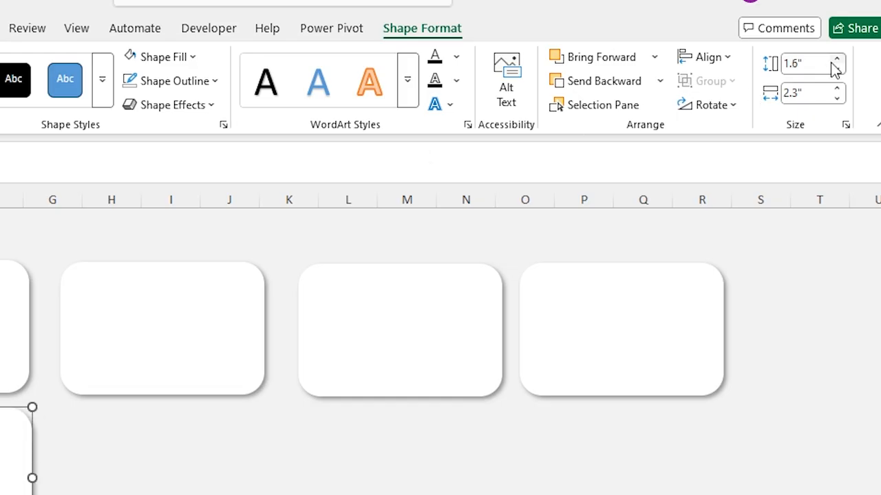
click(829, 64)
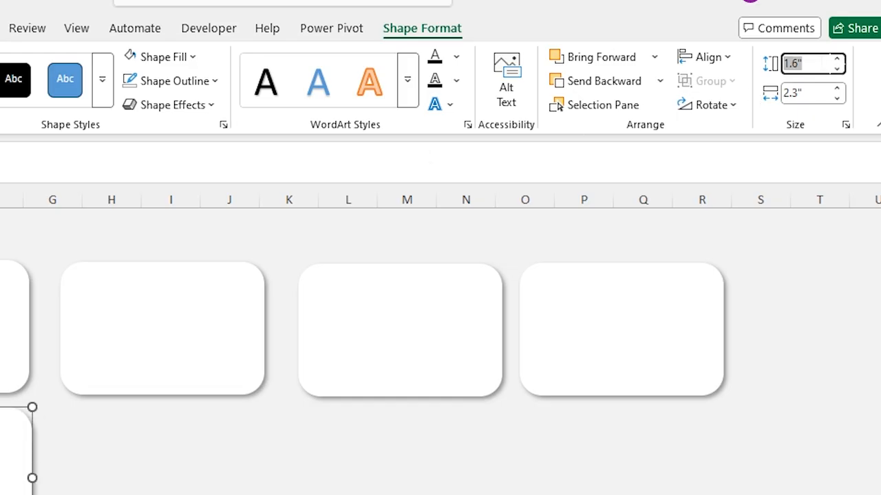
key(Tab)
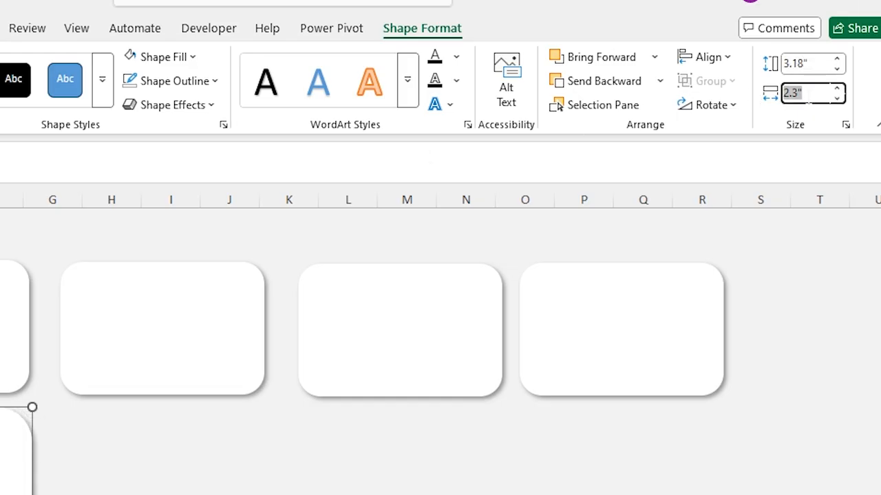
text(4.67)
key(Return)
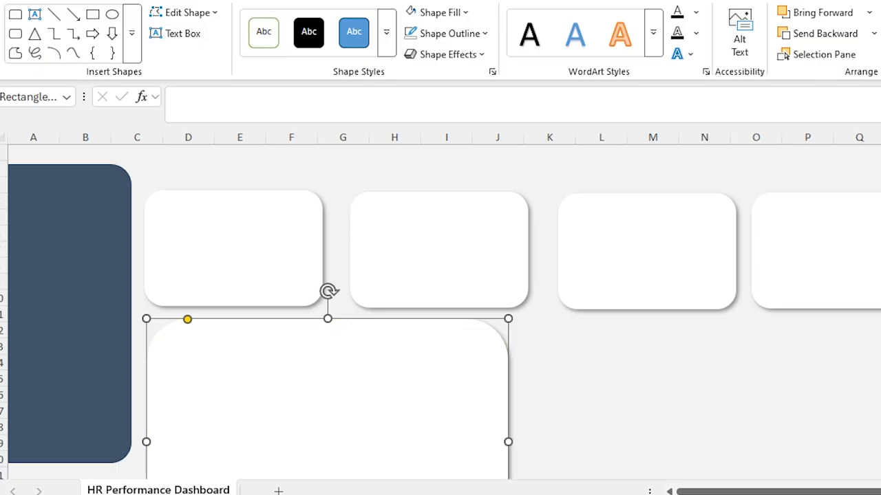
Duplicate the large lower card and place the copy beside it.
click(81, 1)
key(ctrl+d)
drag(283, 334, 637, 321)
key(Escape)
Nudge the second, third and fourth top cards left, then select all four top cards.
click(401, 144)
drag(401, 144, 383, 142)
drag(626, 169, 593, 165)
drag(827, 144, 785, 140)
drag(440, 157, 436, 158)
drag(576, 163, 567, 164)
drag(749, 161, 741, 160)
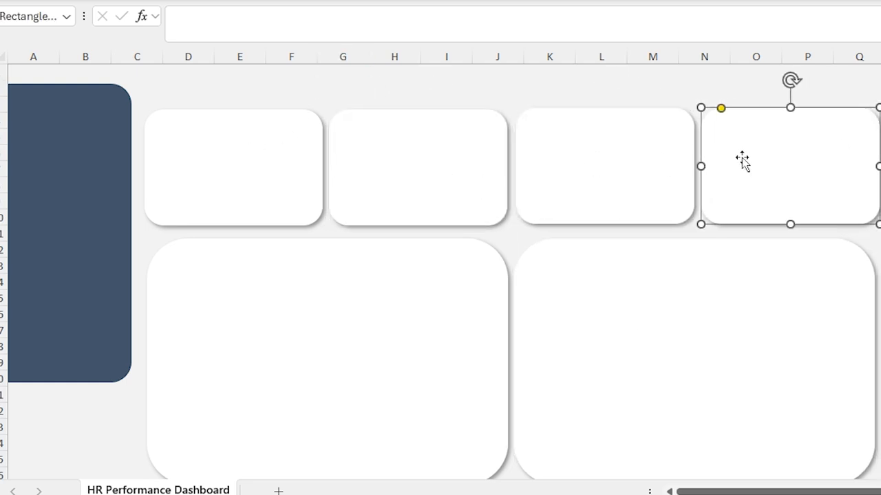
click(249, 159)
shift+click(411, 174)
shift+click(601, 176)
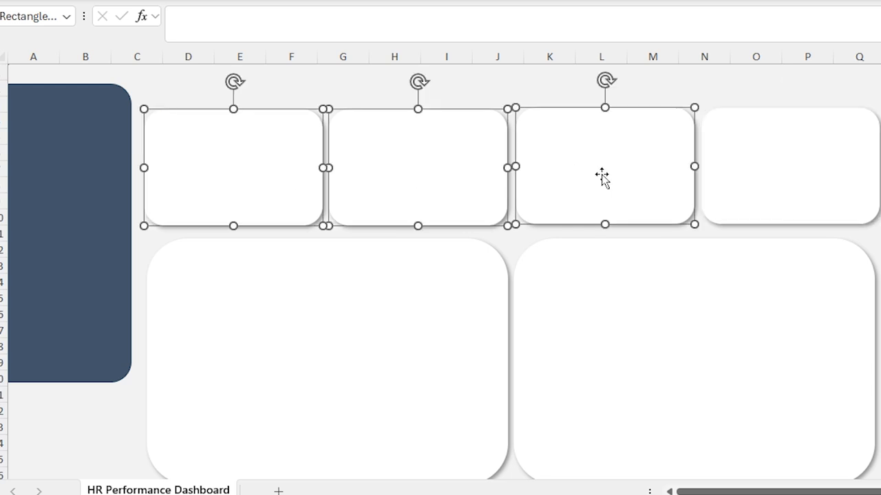
shift+click(769, 179)
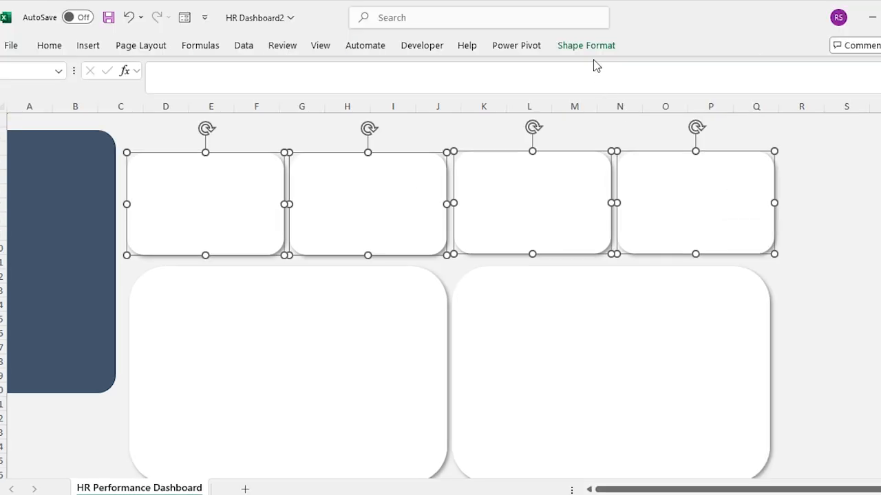
Align the four top cards to the top and distribute them horizontally.
click(662, 0)
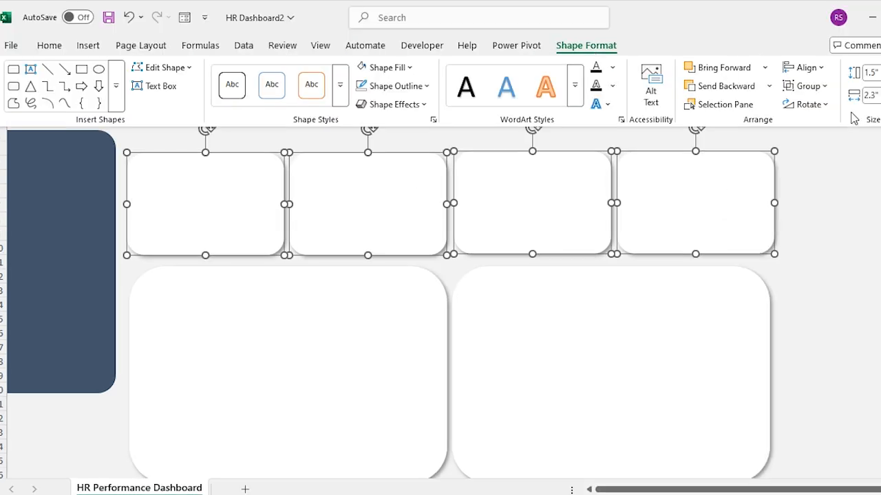
click(812, 68)
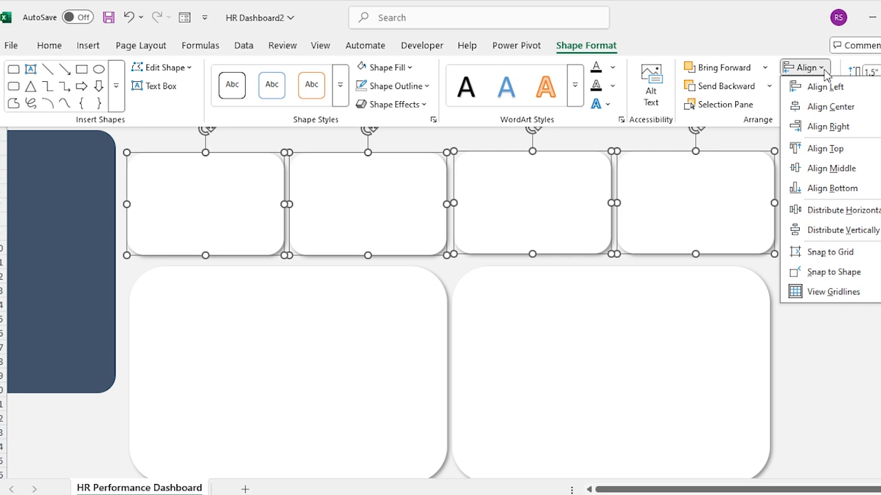
click(826, 150)
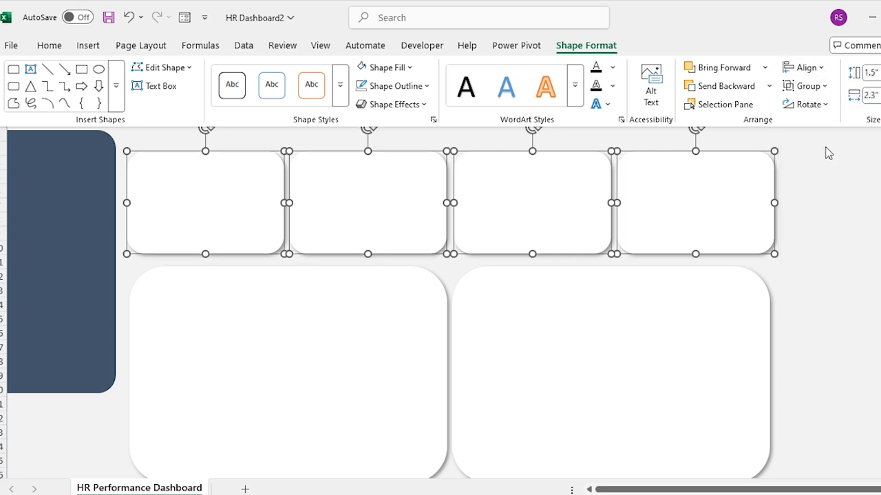
click(818, 68)
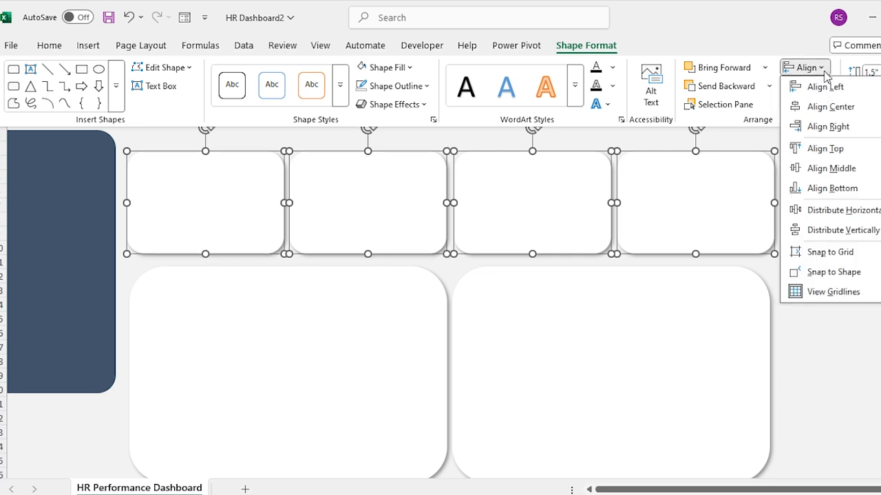
click(851, 213)
key(Escape)
Align the tops of the two large lower cards.
click(362, 324)
shift+click(481, 332)
click(596, 49)
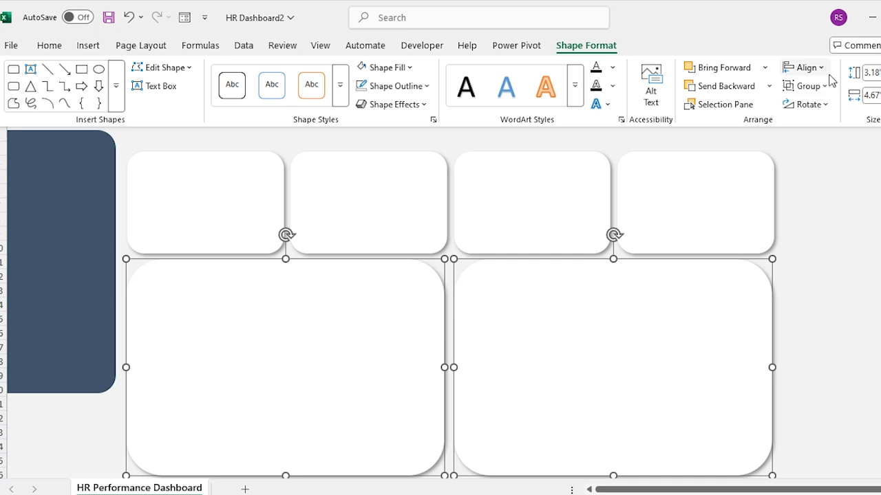
click(805, 68)
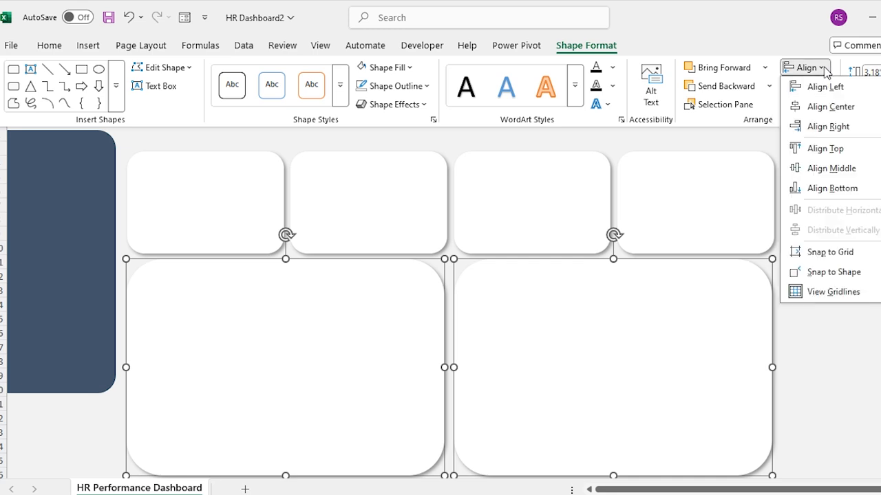
click(844, 151)
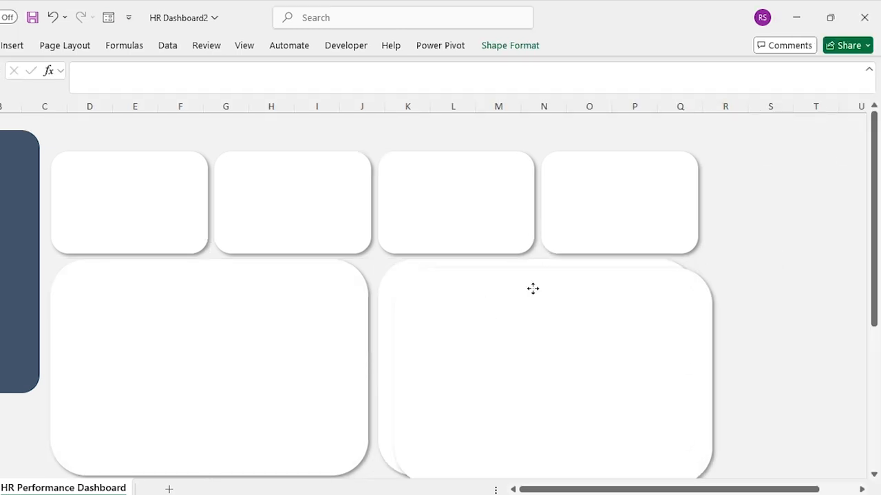
Place a narrow, tall card copy on the right side of the layout.
drag(488, 308, 642, 153)
drag(545, 224, 701, 223)
drag(782, 332, 782, 419)
ctrl+click(630, 348)
click(727, 447)
click(780, 392)
click(753, 459)
drag(873, 270, 874, 236)
Stretch the navy sidebar downward to match the cards' height.
click(13, 309)
mouse_move(2, 393)
mouse_down()
mouse_move(1, 462)
mouse_move(1, 405)
mouse_up()
ctrl+click(110, 368)
ctrl+click(110, 367)
ctrl+click(121, 364)
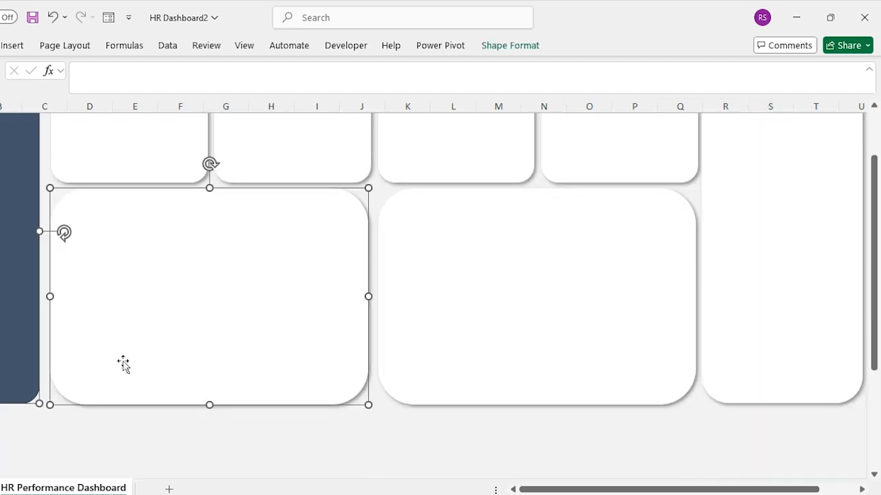
click(92, 436)
scroll(92, 436, up, 2)
click(166, 123)
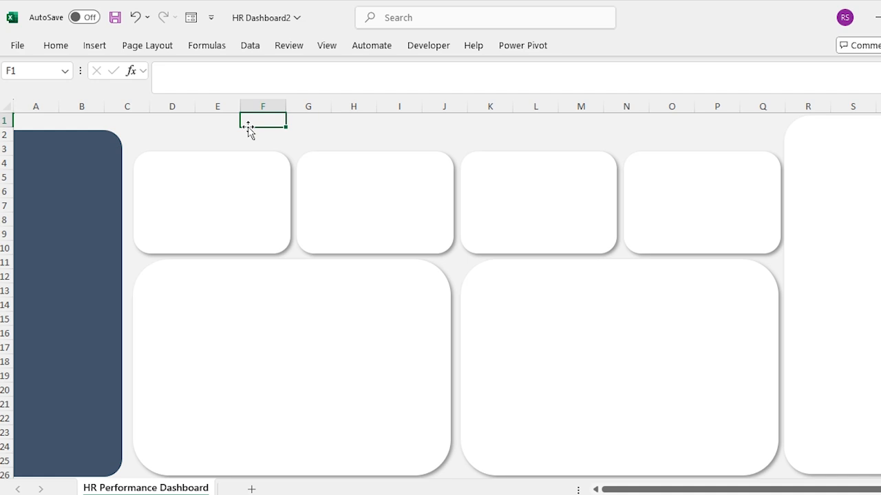
click(95, 44)
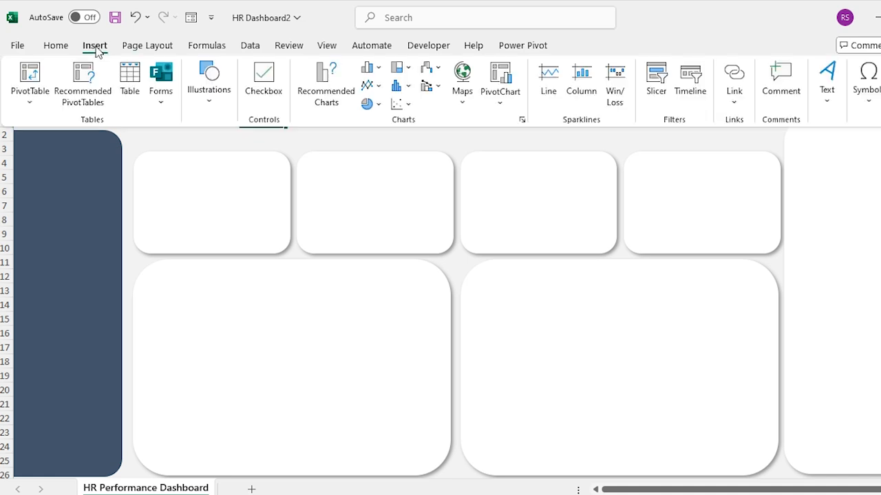
Add a bold 'Overview' text box onto the navy sidebar.
click(829, 79)
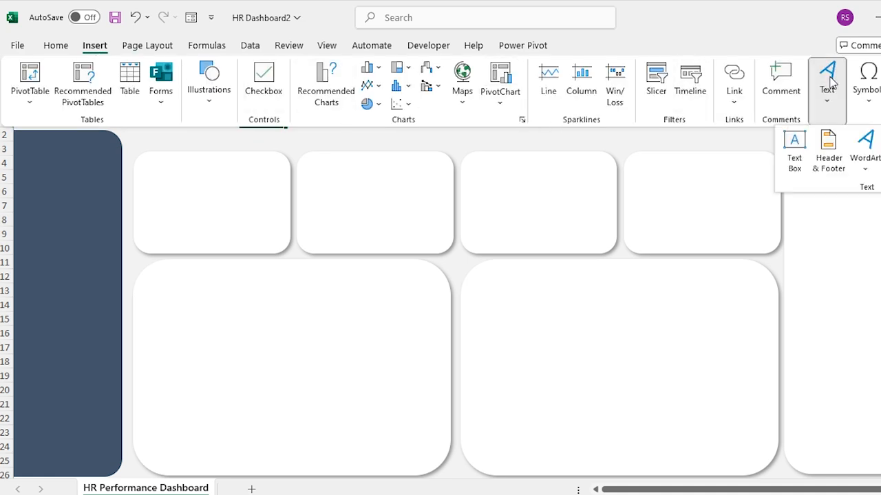
click(794, 145)
click(413, 124)
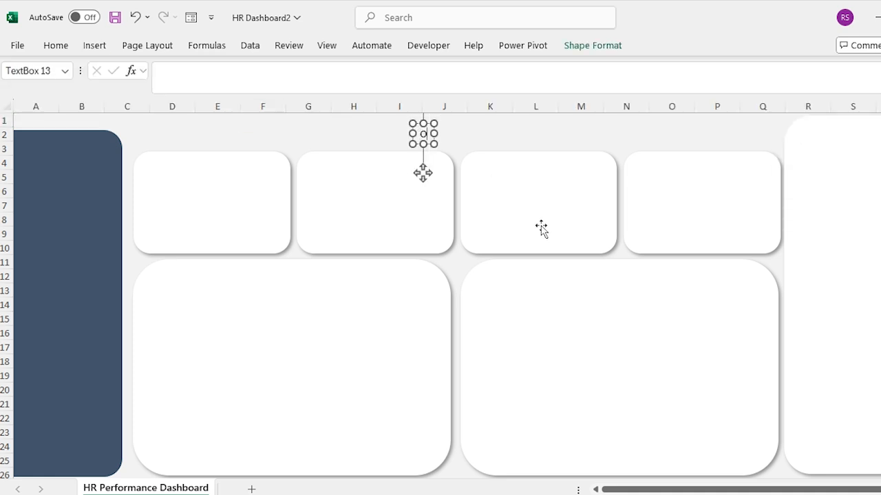
text(Overview)
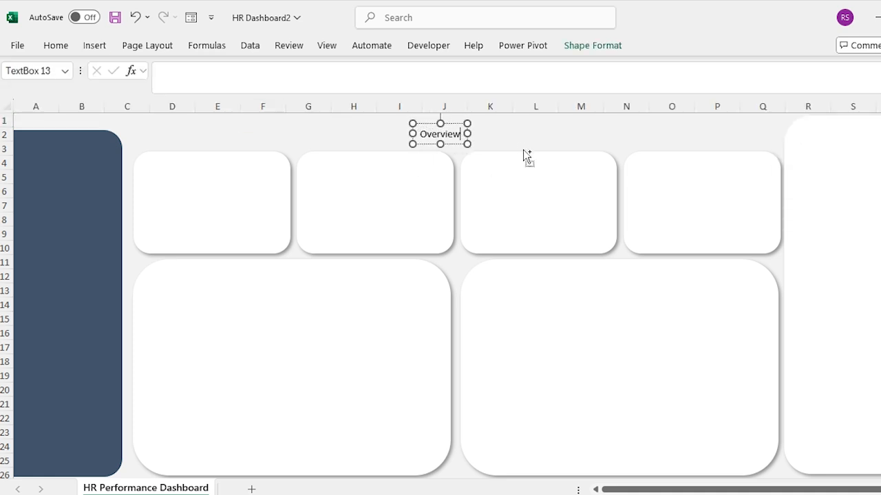
key(ctrl+a)
key(ctrl+b)
drag(454, 125, 77, 190)
Add a 'Performance' label below it in white Calibri Light.
key(ctrl+d)
drag(86, 221, 74, 236)
key(ctrl+a)
text(Performance)
key(ctrl+a)
click(66, 50)
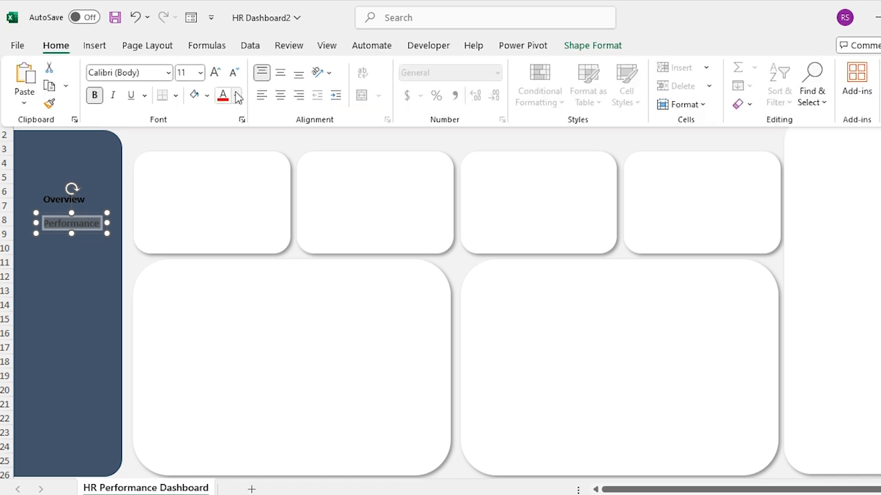
click(237, 95)
click(230, 196)
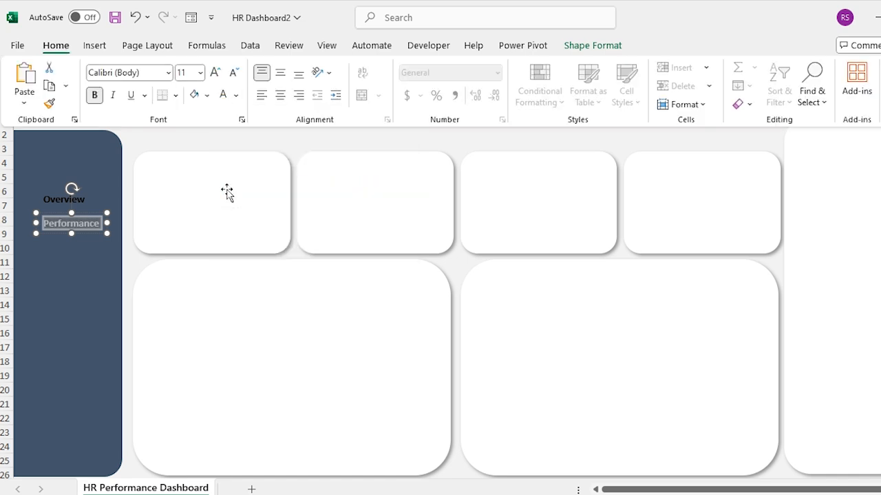
click(167, 73)
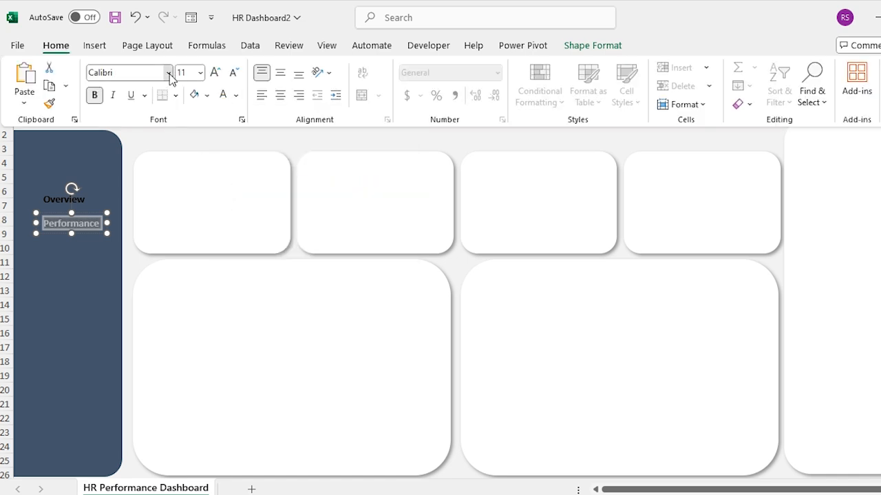
click(146, 113)
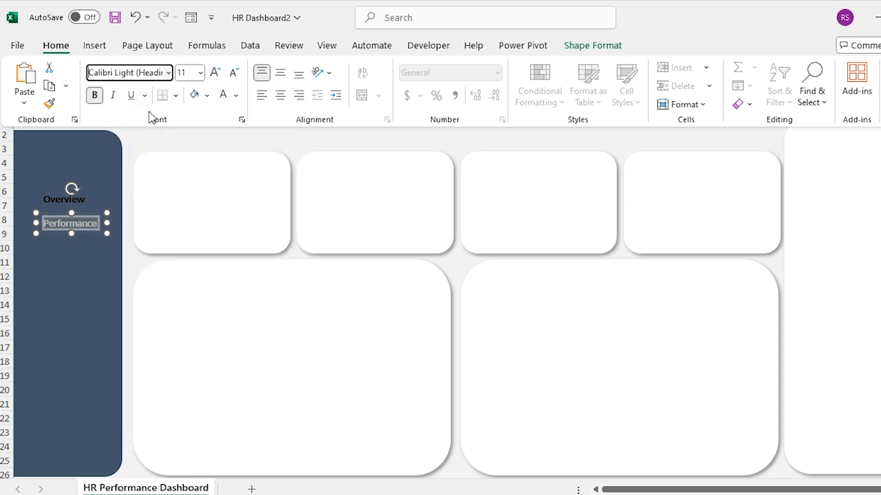
click(208, 136)
click(90, 231)
Add 'Sales Analysis', 'Attendance' and 'Training Hours' labels down the sidebar.
key(ctrl+d)
drag(91, 244, 81, 255)
double_click(80, 255)
text(Sales Analysis)
click(306, 132)
click(83, 238)
key(ctrl+d)
drag(92, 259, 86, 279)
text(Attendance)
key(ctrl+d)
drag(87, 289, 87, 315)
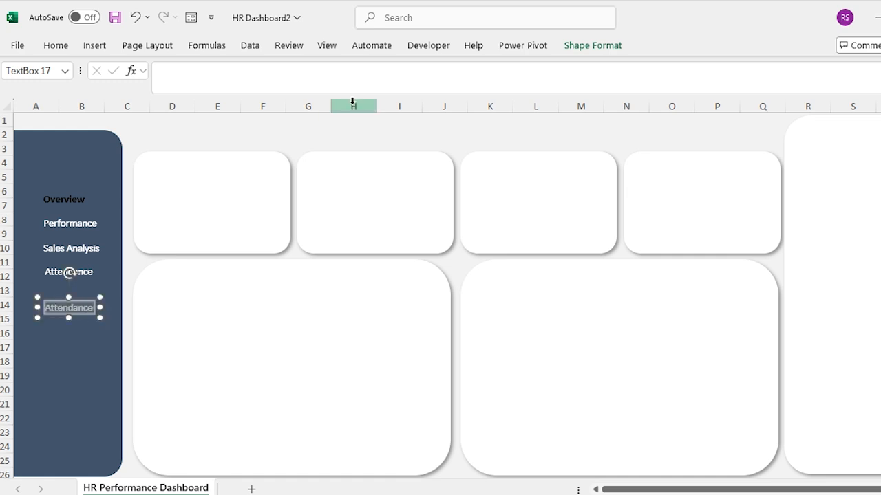
text(Training Hours)
Select all five sidebar labels and shift them slightly right.
click(308, 135)
click(75, 307)
shift+click(84, 269)
shift+click(71, 248)
shift+click(71, 224)
shift+click(69, 200)
drag(73, 197, 78, 196)
key(Right)
key(Right)
key(Right)
key(Right)
key(Right)
key(Right)
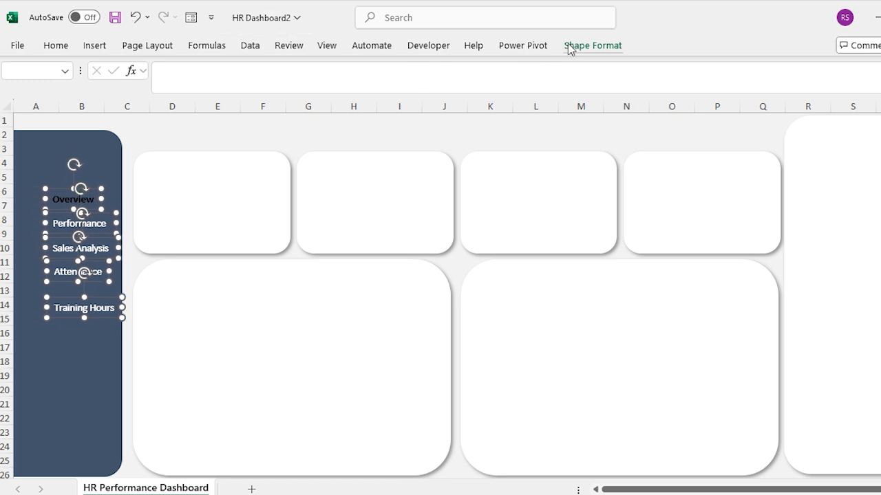
Align the labels' left edges and distribute them vertically.
click(568, 47)
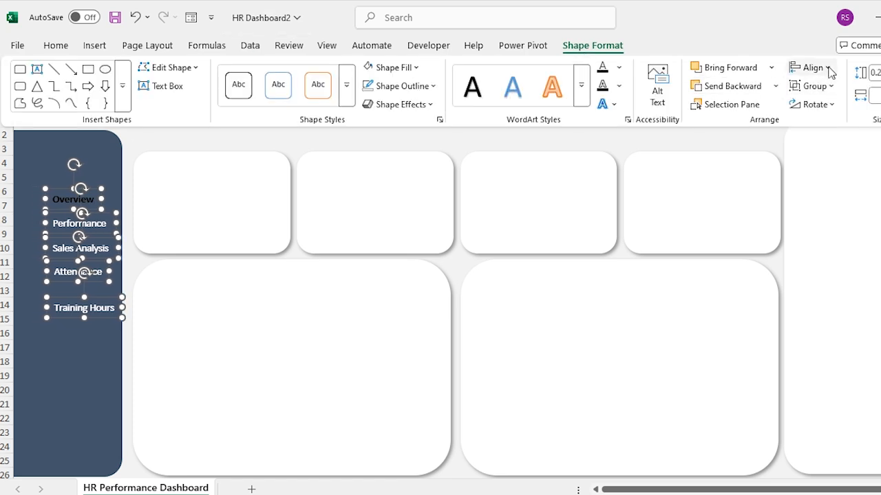
click(828, 68)
click(829, 88)
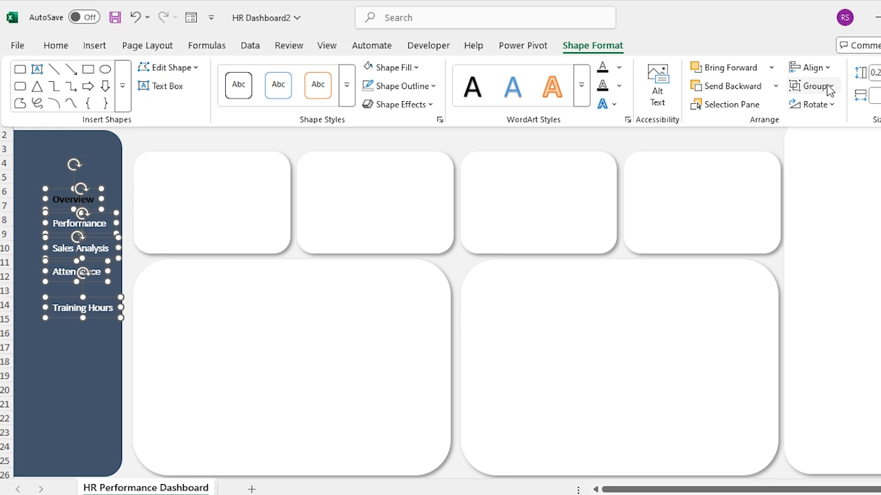
click(823, 67)
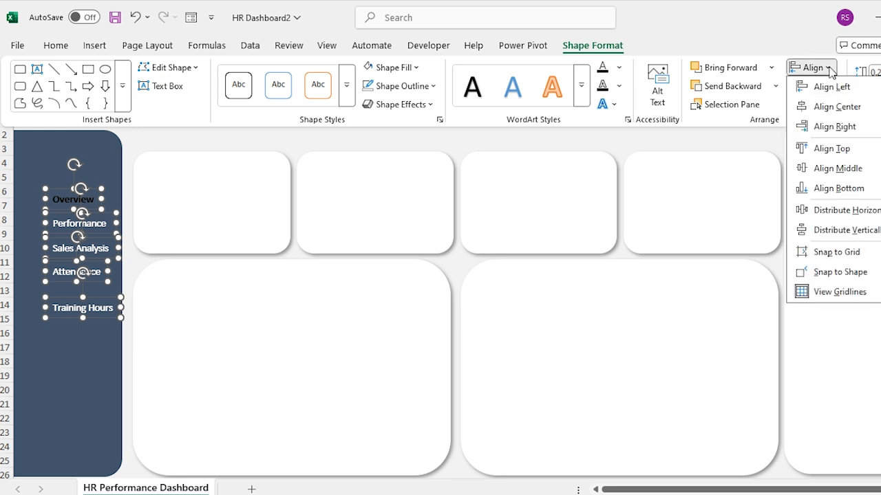
click(845, 230)
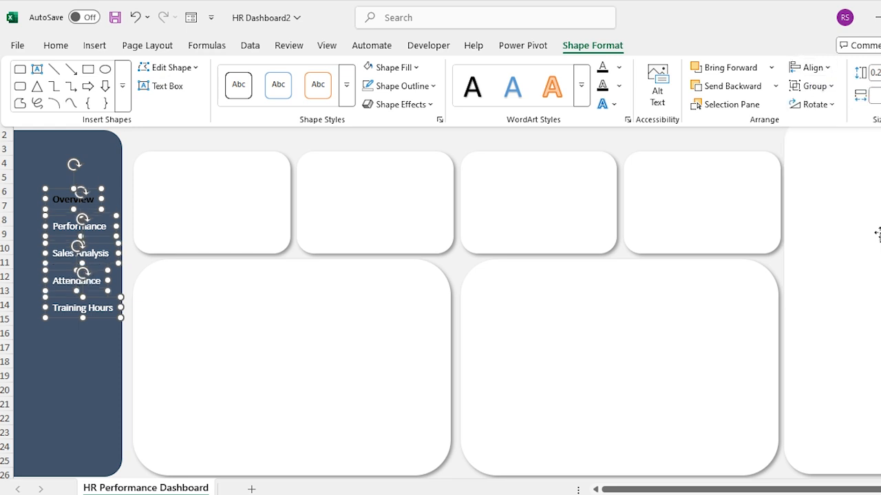
click(399, 136)
click(90, 44)
click(92, 45)
Draw a rounded rectangle sized across the sidebar over the Overview label.
click(211, 103)
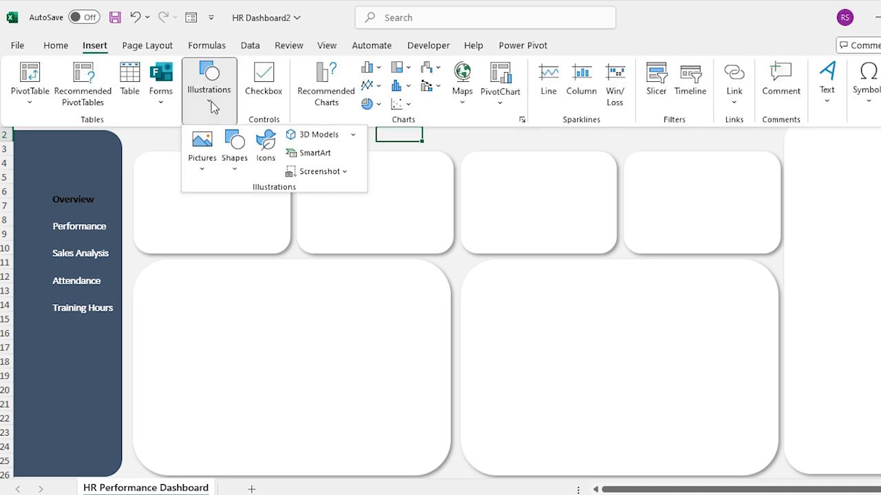
click(236, 171)
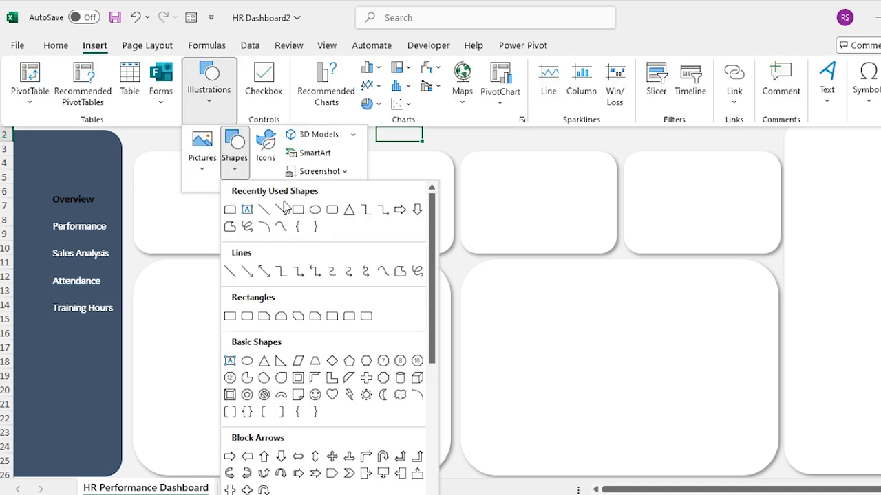
click(332, 209)
click(264, 126)
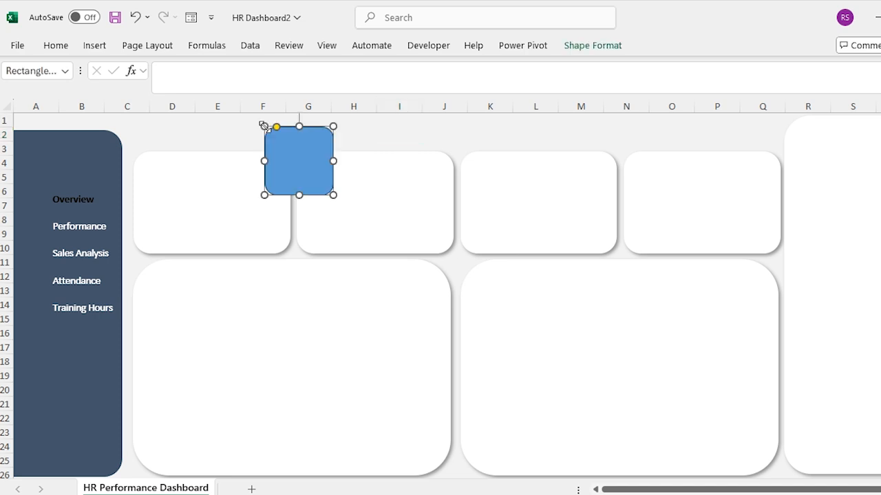
drag(289, 143, 78, 211)
drag(43, 198, 20, 197)
drag(110, 197, 117, 197)
key(Escape)
Send the rectangle to the back, behind the sidebar labels.
click(68, 191)
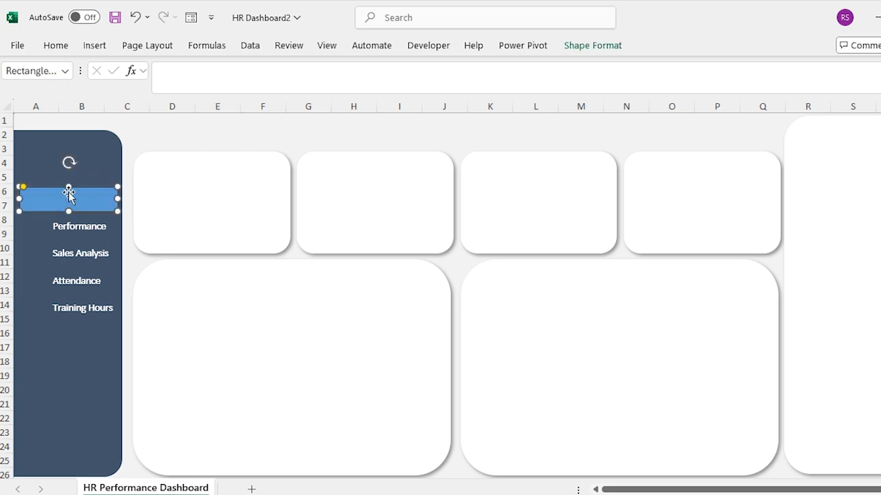
right_click(85, 192)
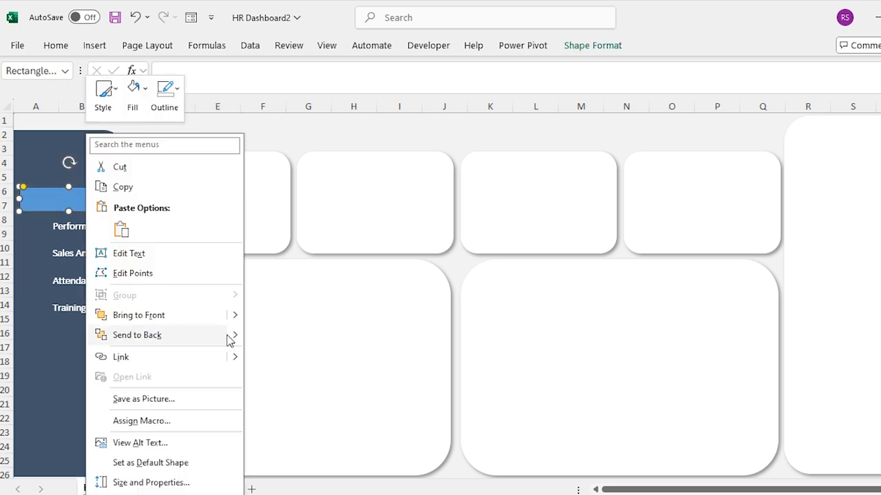
mouse_move(236, 339)
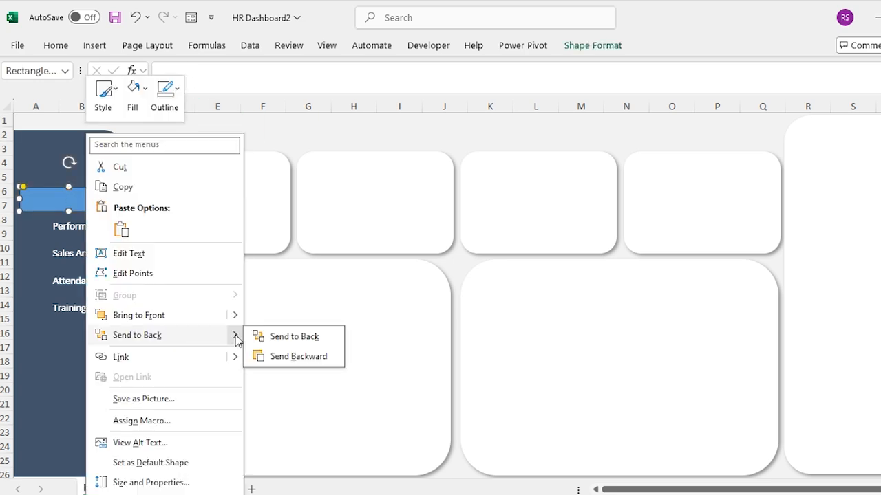
click(278, 338)
click(85, 135)
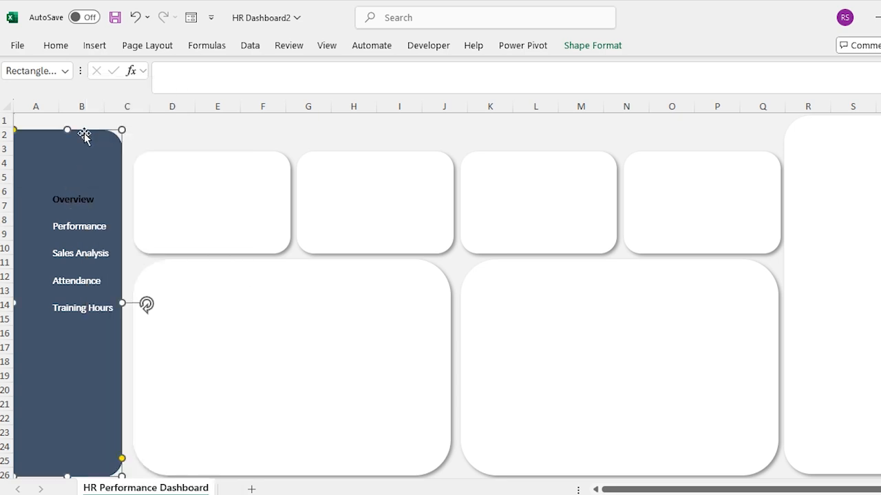
right_click(85, 135)
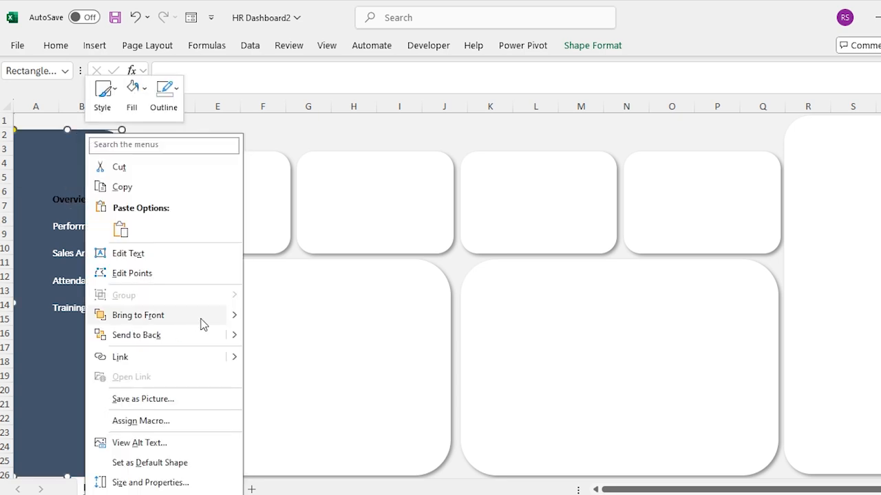
mouse_move(231, 336)
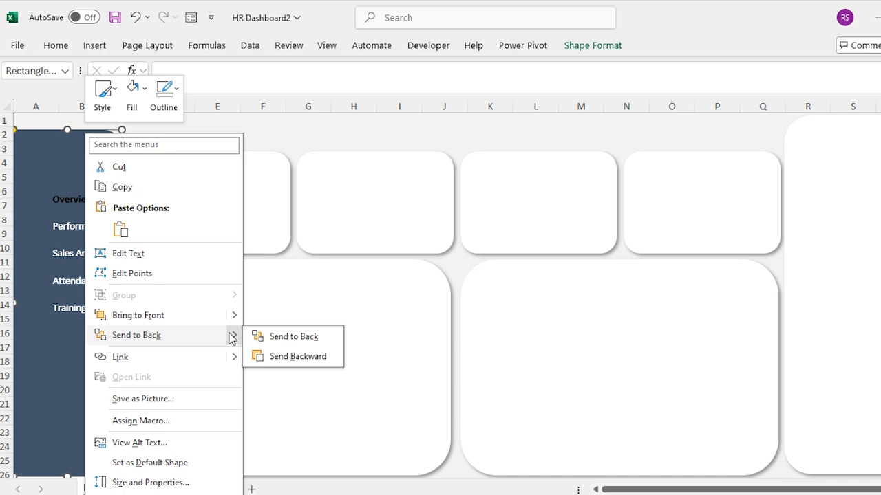
click(271, 337)
click(177, 133)
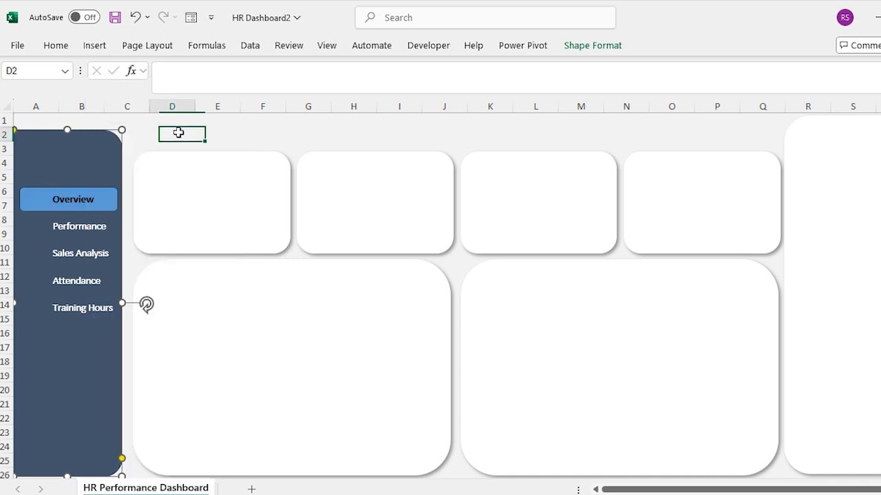
Fill the Overview highlight gold with no outline, and save the workbook.
click(32, 199)
click(612, 46)
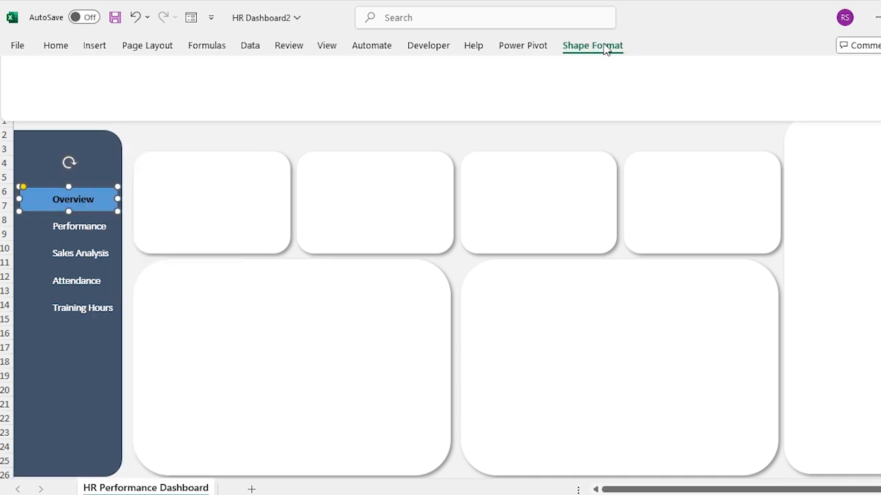
click(417, 67)
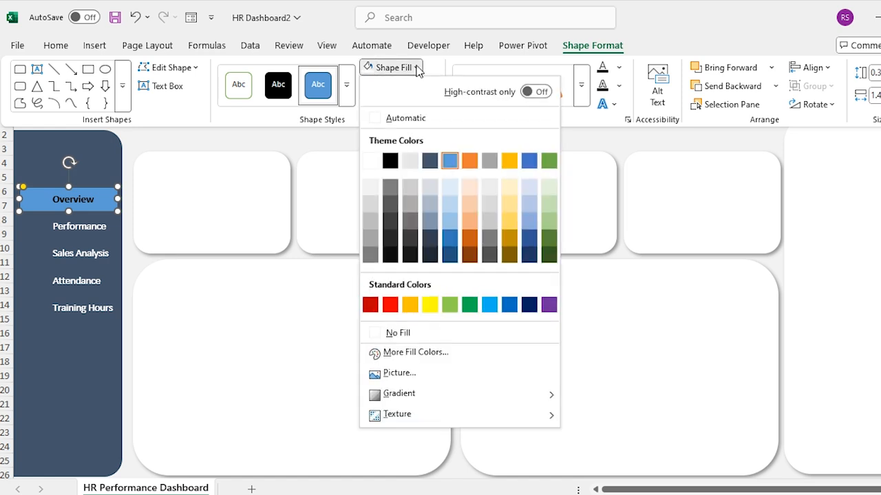
click(514, 163)
click(433, 88)
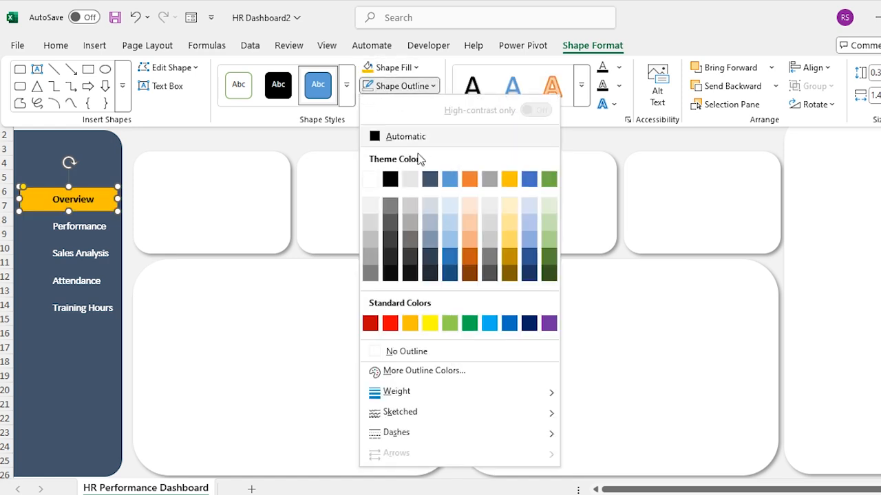
click(412, 352)
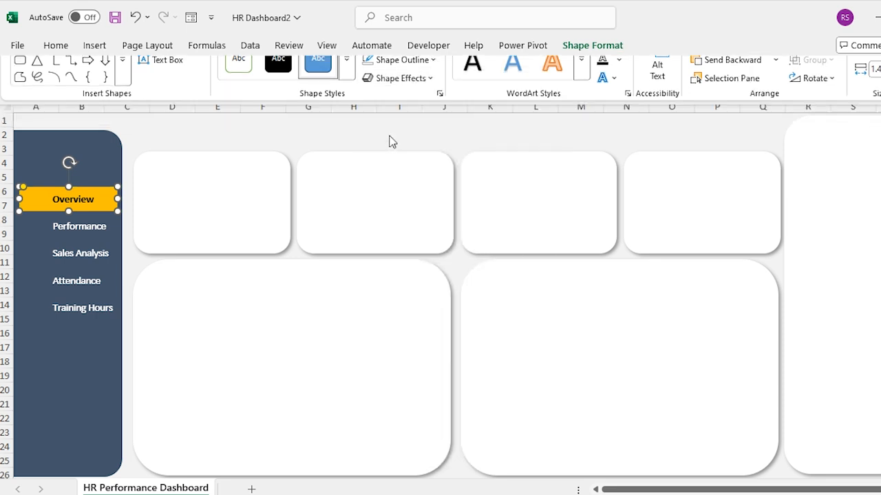
click(365, 134)
key(ctrl+s)
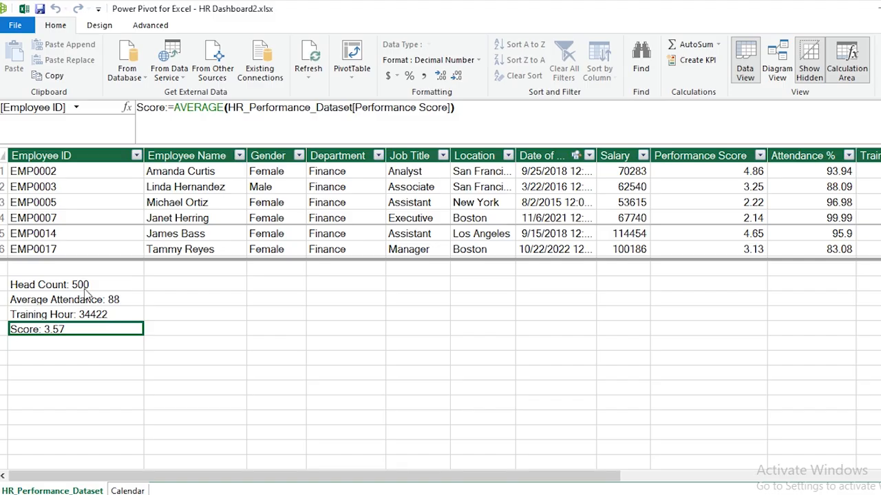
click(86, 290)
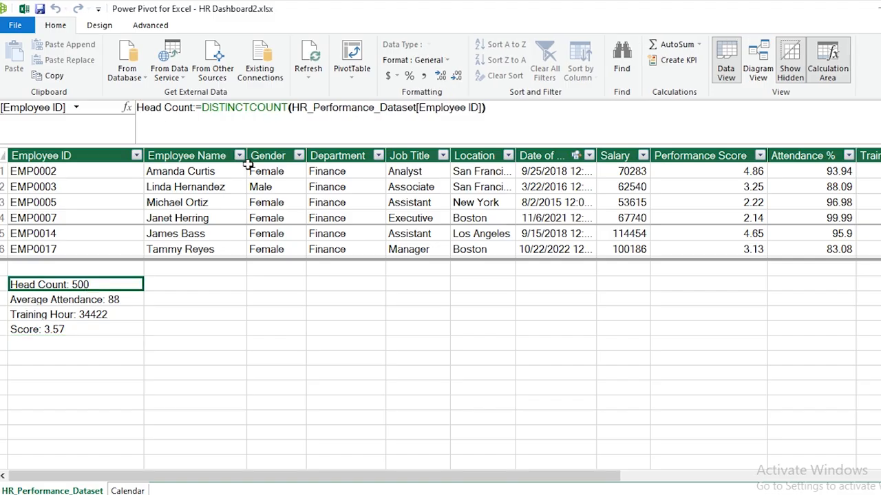
Create a PivotTable from the Power Pivot data model on a new worksheet.
click(353, 77)
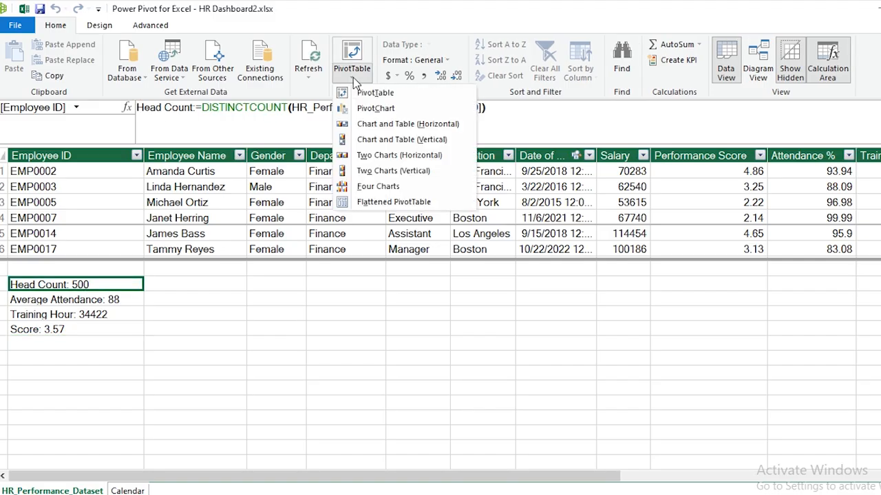
click(397, 98)
click(516, 297)
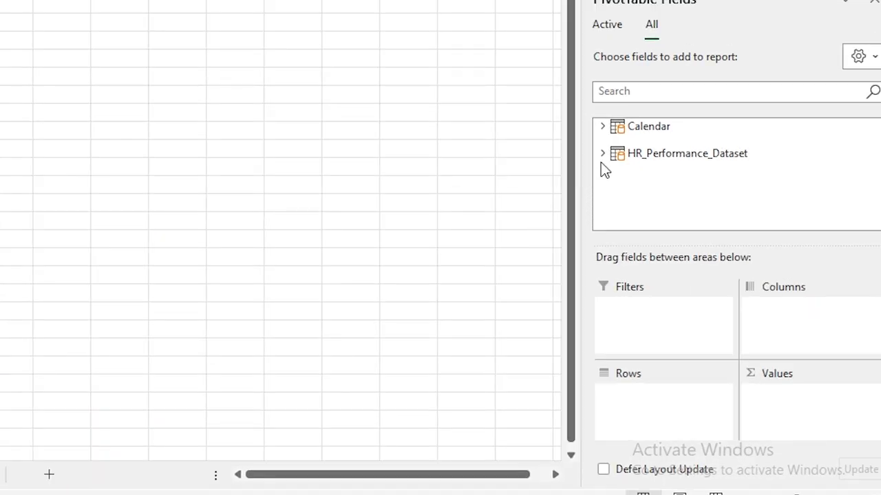
Put Gender in Rows and Head Count in Values (Female 249, Male 251).
click(602, 153)
drag(667, 187, 651, 403)
scroll(757, 176, down, 6)
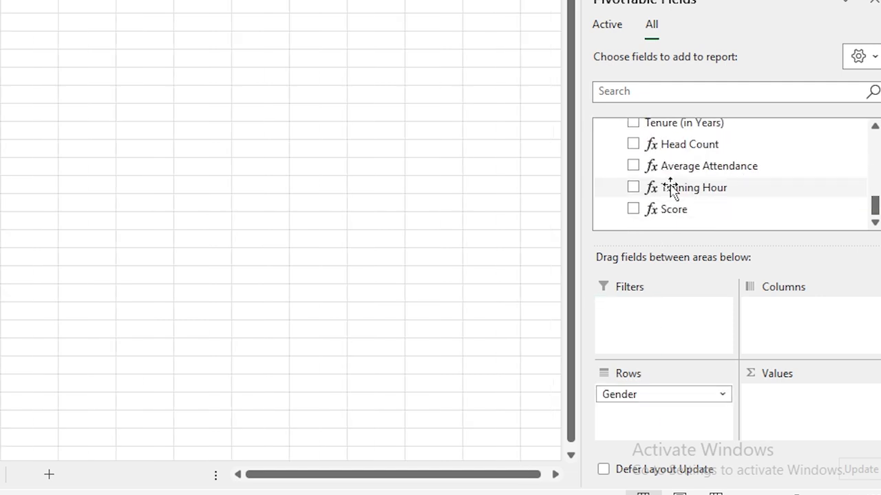
drag(670, 144, 811, 415)
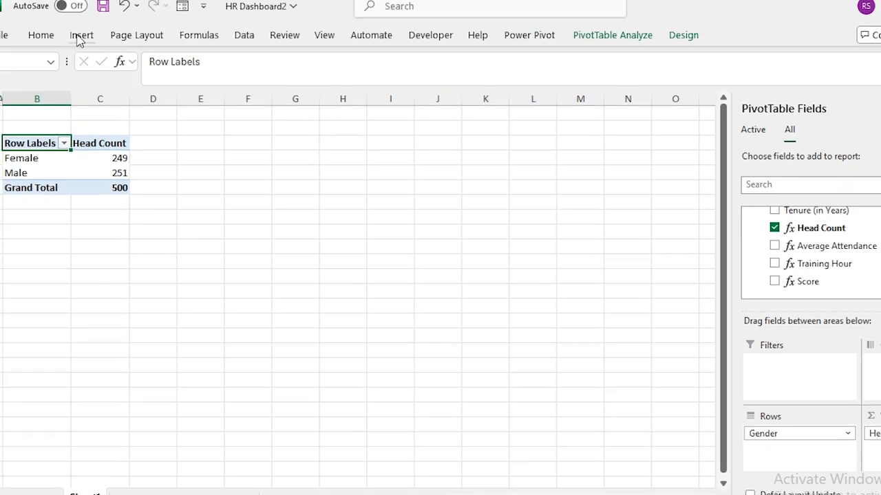
Insert a doughnut PivotChart of head count by gender.
double_click(80, 35)
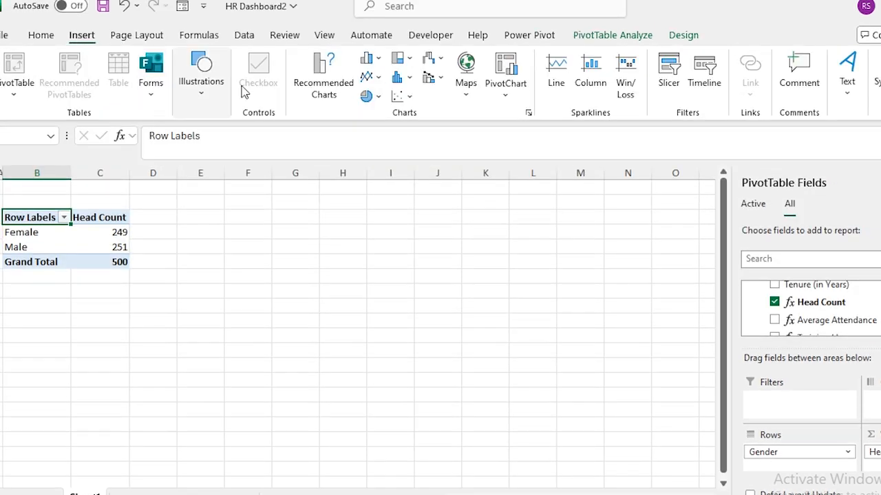
click(379, 97)
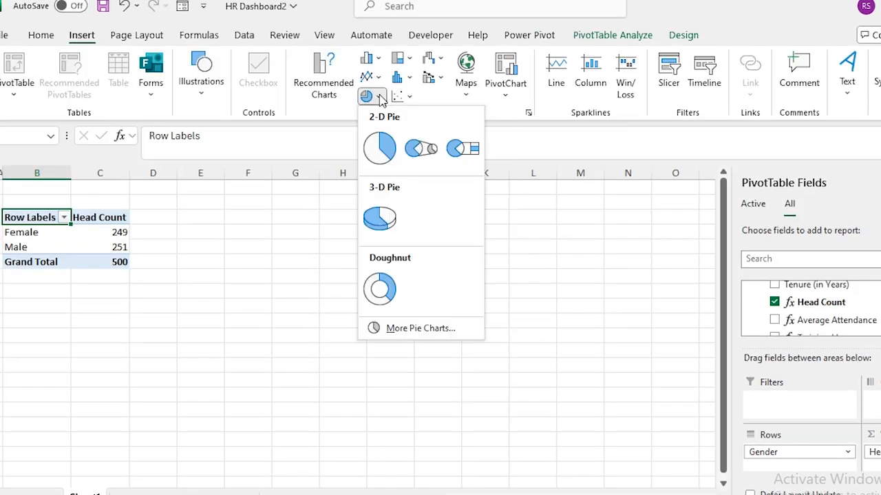
click(380, 289)
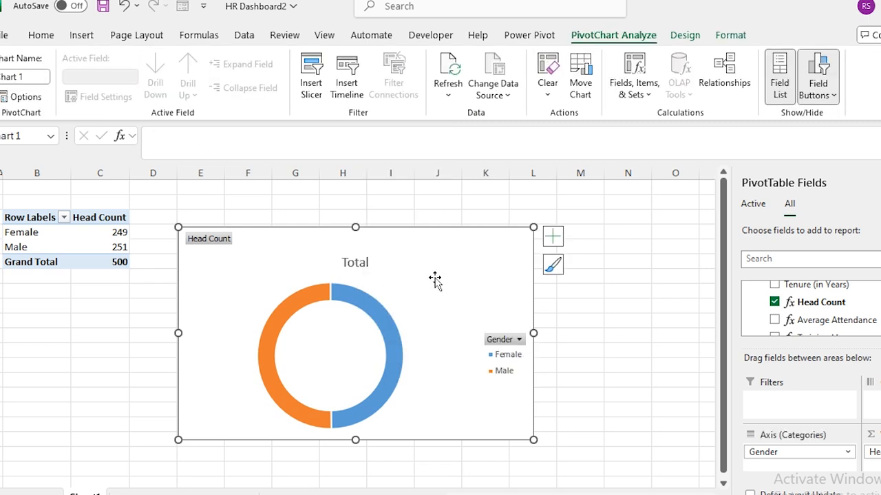
right_click(204, 238)
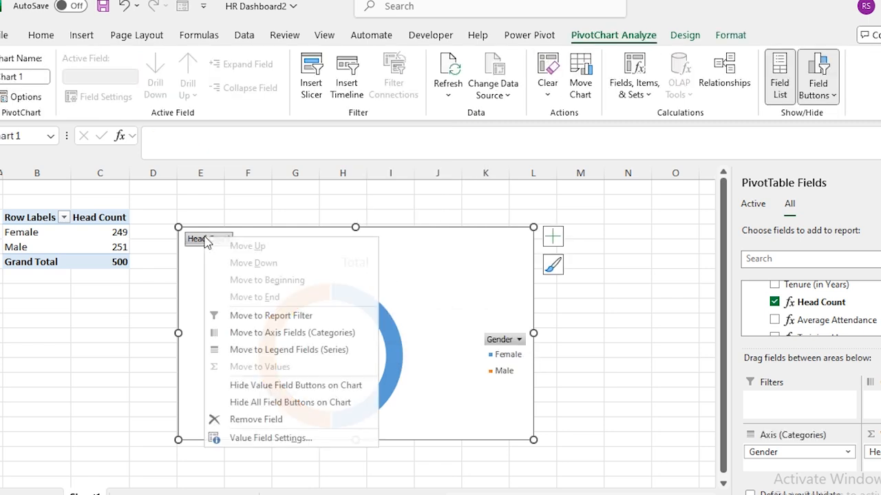
Hide the doughnut chart's field buttons and delete its legend.
click(266, 401)
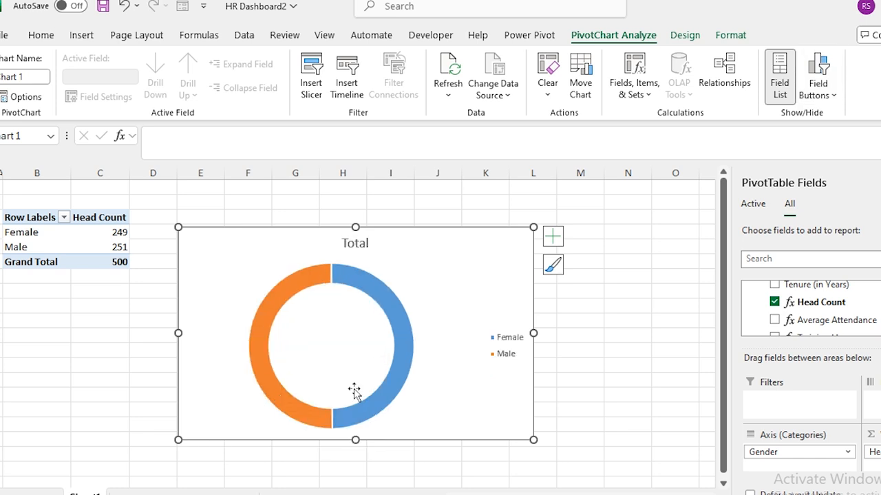
click(508, 345)
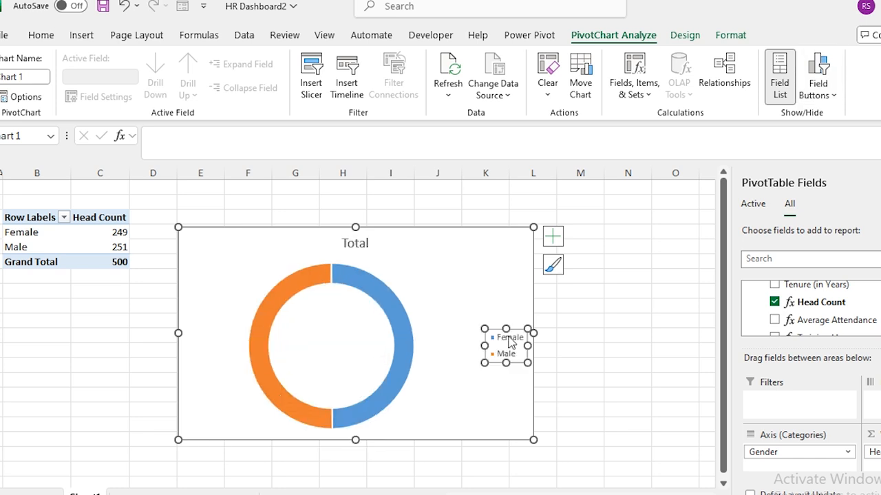
key(Delete)
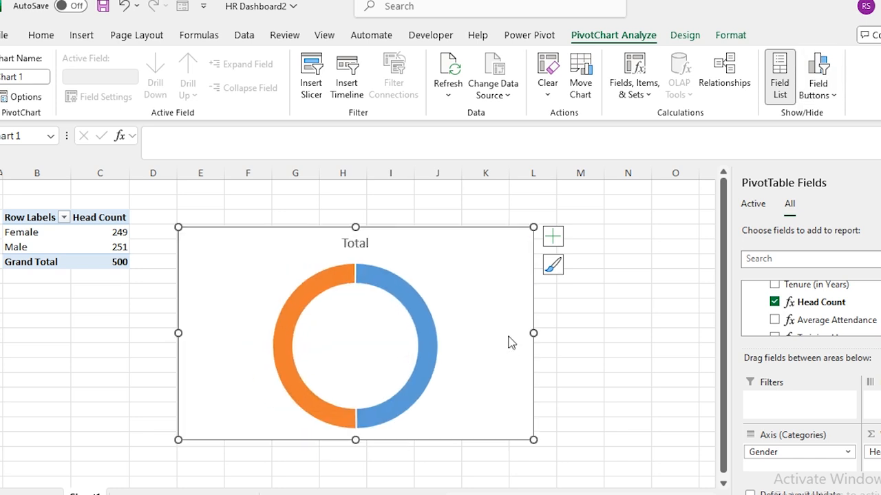
click(552, 241)
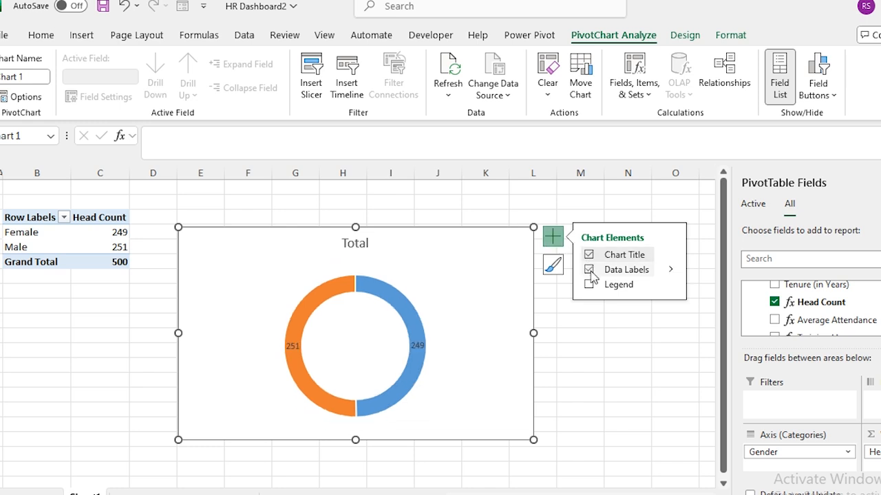
Add category names and percentages to the data labels so they read Male, 251, 50%.
double_click(444, 230)
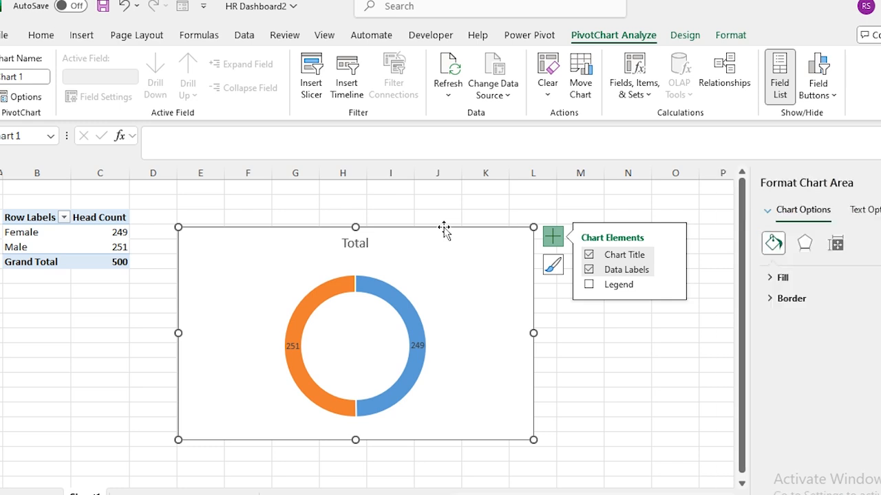
click(419, 346)
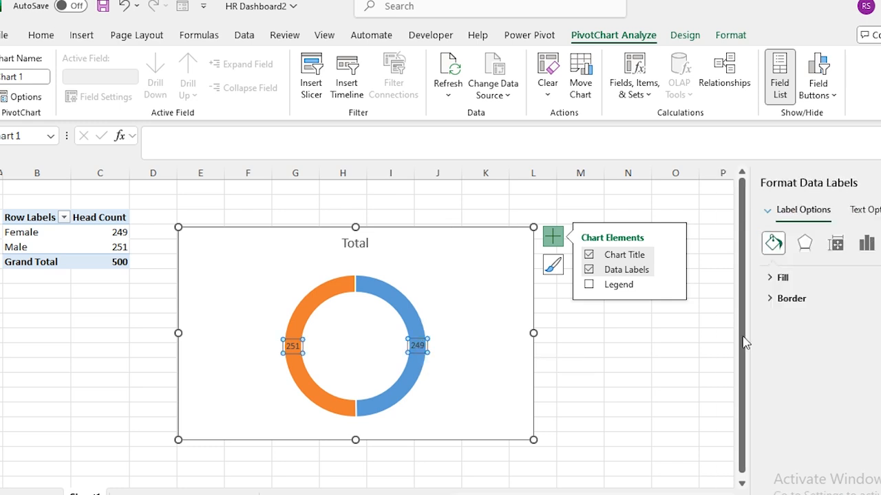
click(866, 247)
click(771, 279)
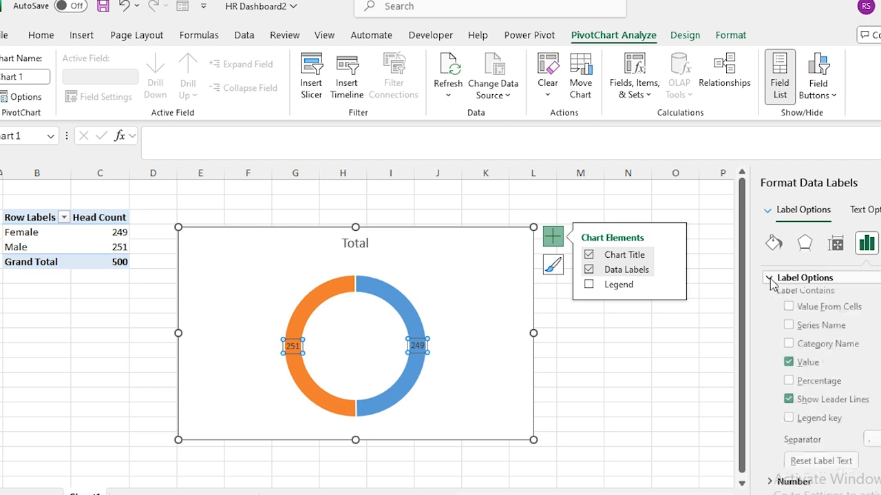
click(789, 349)
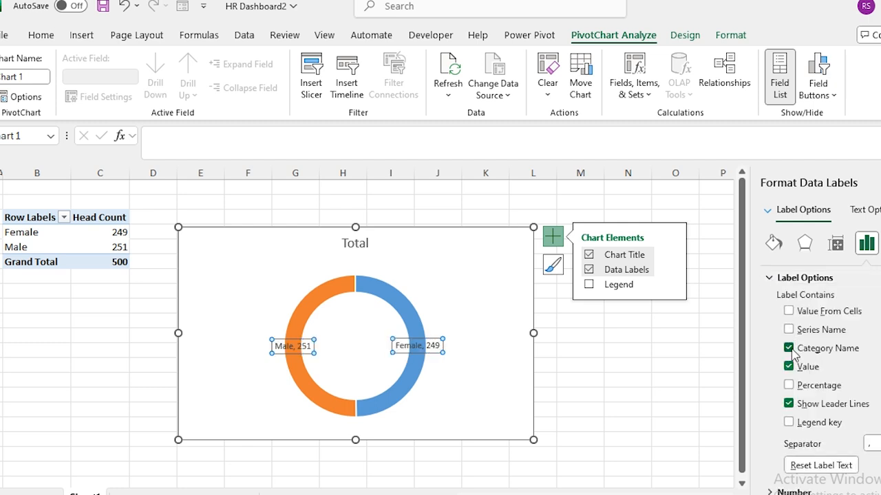
click(789, 386)
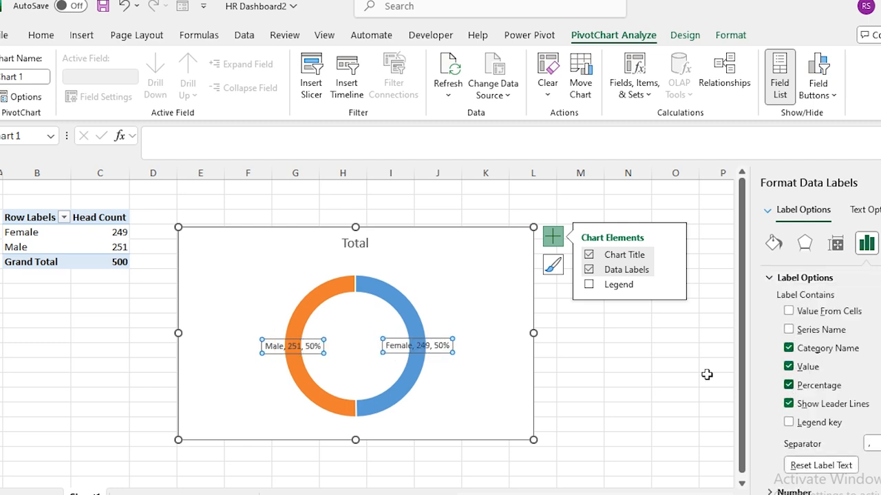
Narrow the chart so it ends near column I and delete its Total title.
drag(535, 333, 355, 334)
click(273, 244)
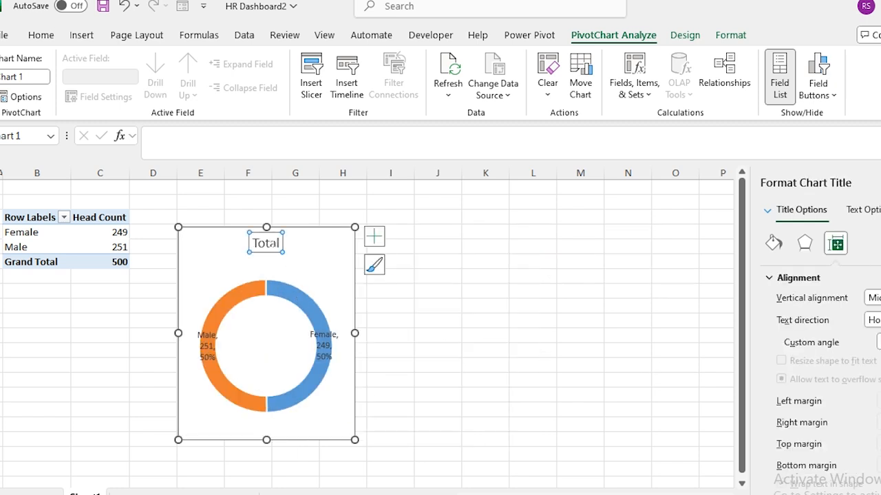
key(Delete)
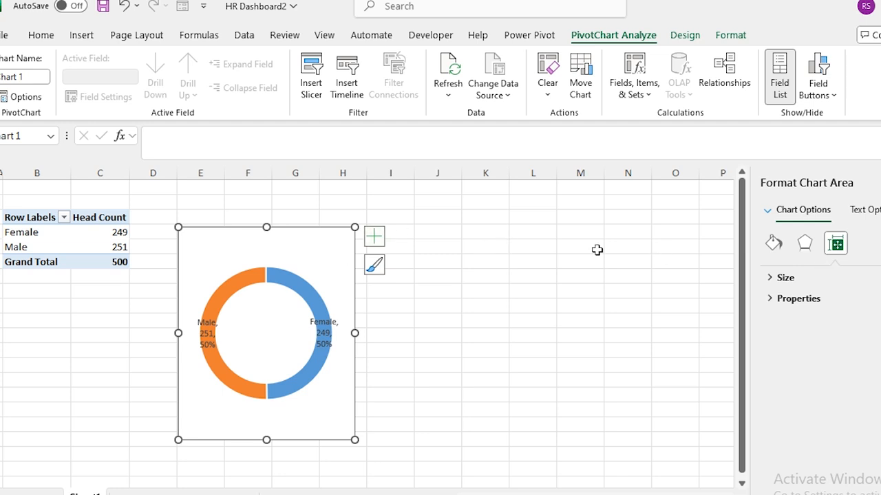
Set the chart area to no fill and shorten the chart from the bottom.
click(773, 242)
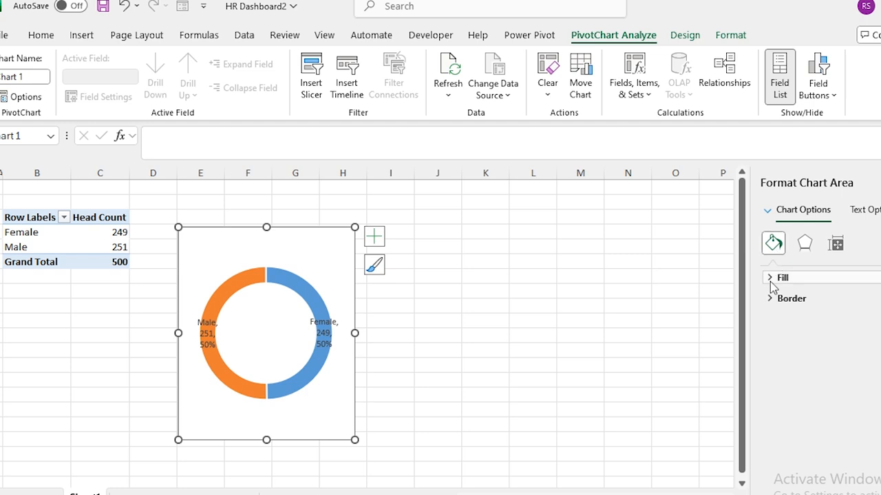
click(772, 278)
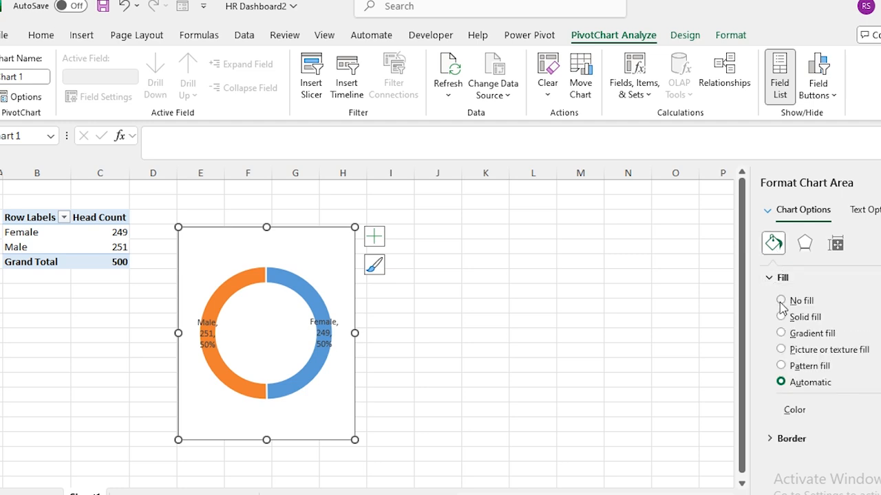
click(781, 301)
drag(267, 439, 279, 361)
Move the doughnut chart from Sheet1 into the dashboard's first card, sized to fit.
key(ctrl+x)
key(ctrl+Page_Down)
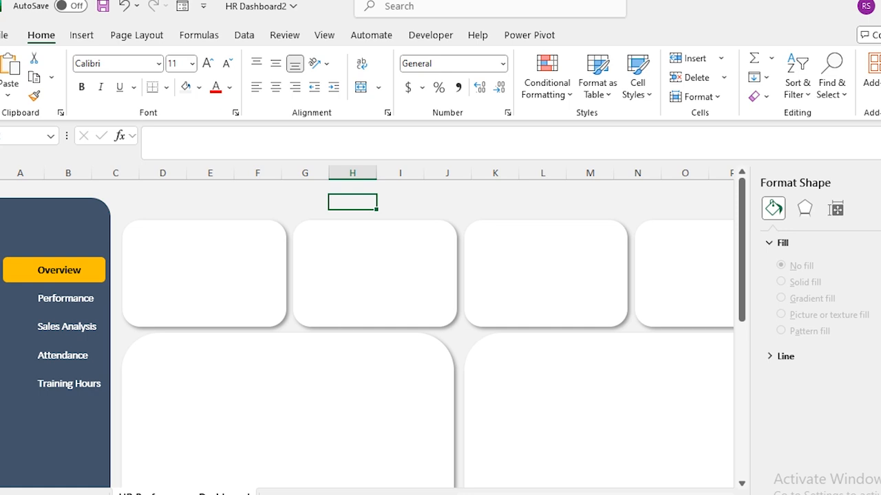
double_click(38, 40)
key(ctrl+v)
drag(442, 122, 202, 155)
drag(112, 212, 122, 212)
drag(203, 265, 204, 250)
drag(212, 161, 215, 168)
Place the Female label to the donut's right and the Male label to its left.
click(236, 134)
click(232, 200)
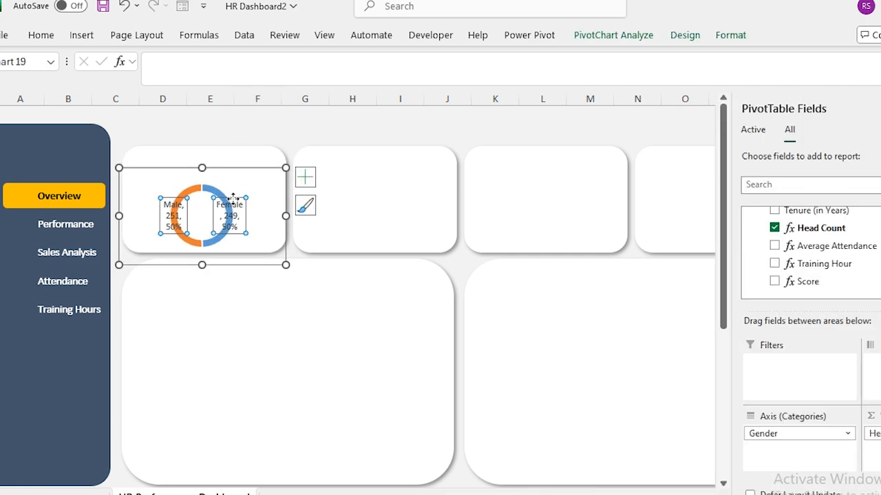
drag(231, 199, 258, 193)
click(181, 198)
drag(181, 199, 157, 195)
Remove the chart's outline border, then return to Sheet1's pivot table.
click(210, 127)
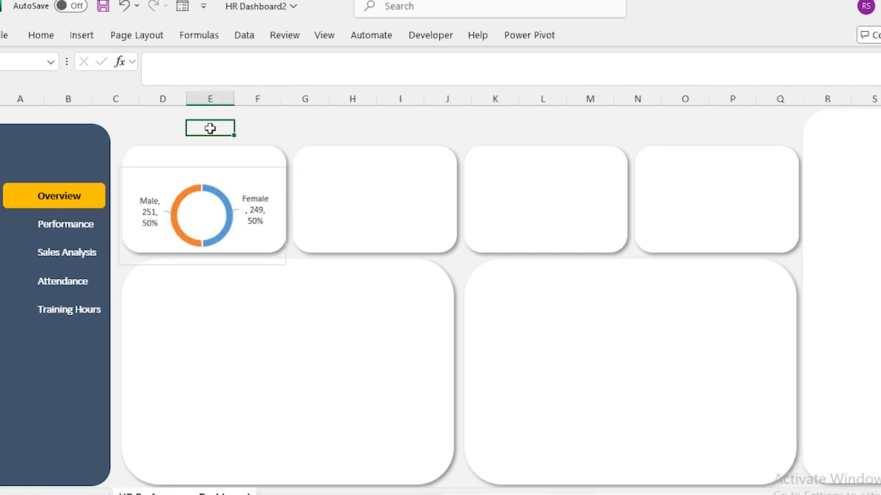
click(221, 165)
click(242, 169)
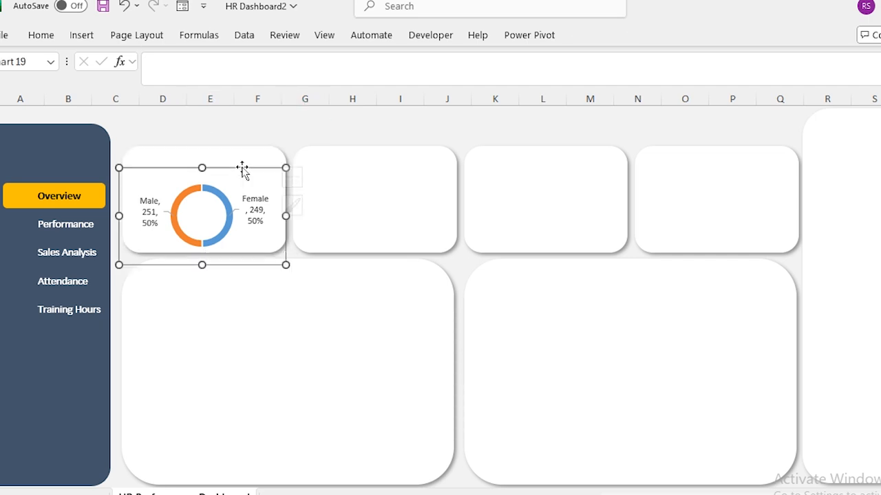
double_click(230, 171)
click(772, 335)
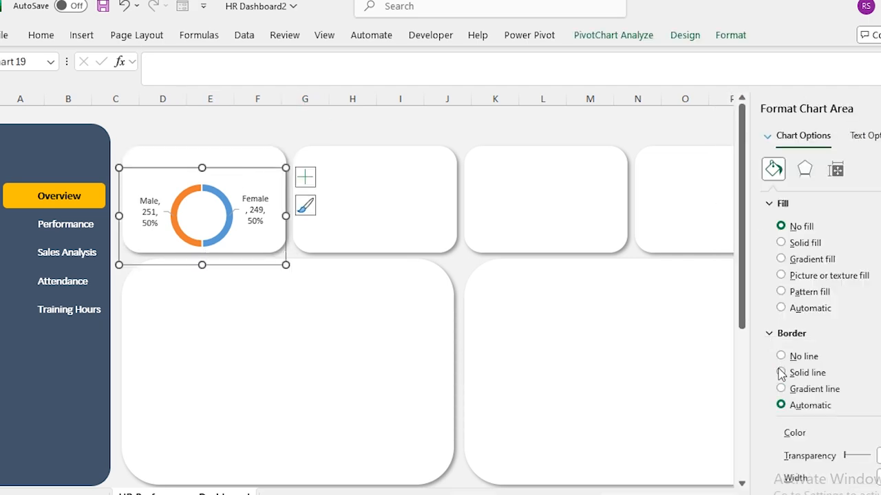
click(781, 357)
click(86, 494)
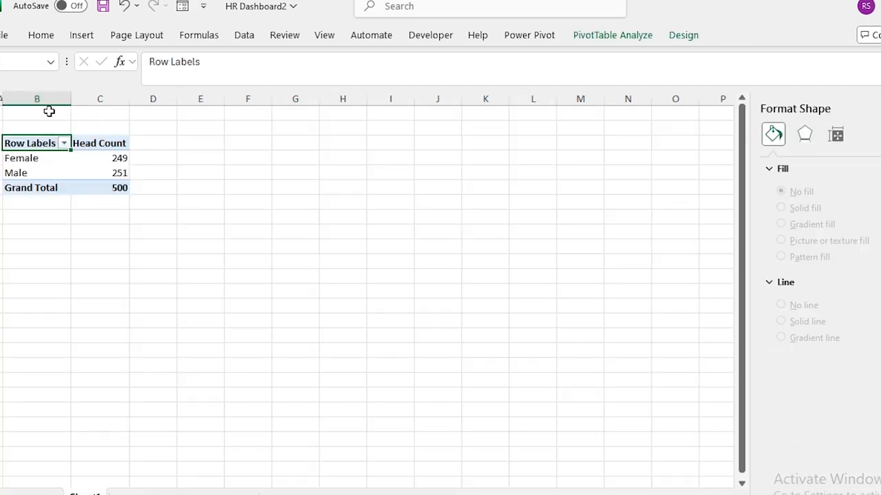
Copy the gender pivot table from columns B:C to column E and narrow column D.
drag(37, 98, 96, 99)
key(ctrl+c)
click(192, 99)
key(ctrl+v)
drag(177, 99, 143, 107)
drag(177, 169, 178, 157)
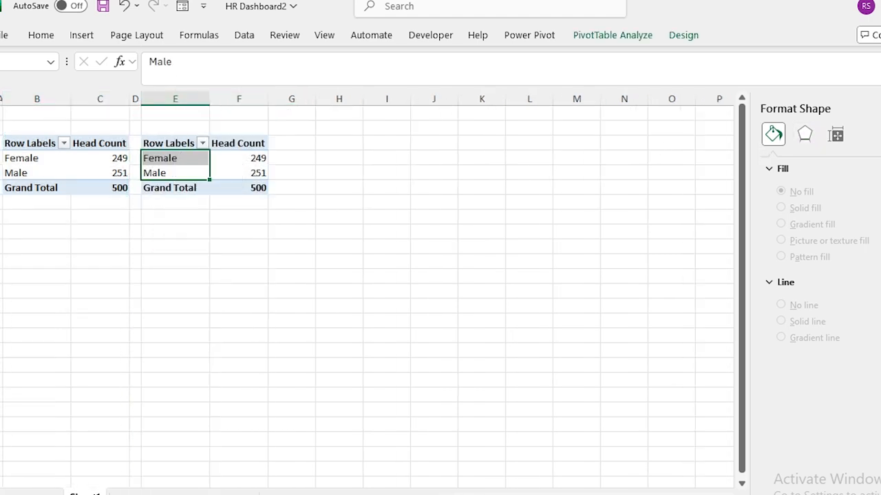
click(184, 174)
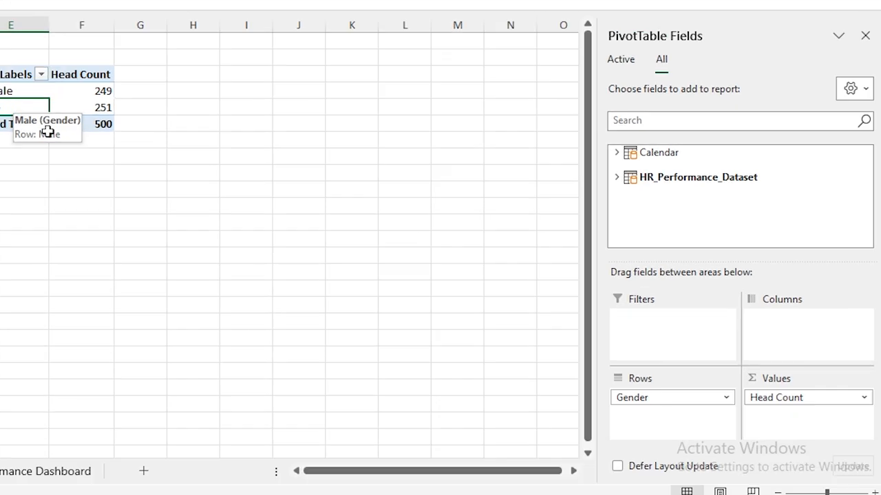
Rebuild the copied pivot with Location as rows and Gender as columns.
drag(732, 433, 660, 380)
click(616, 178)
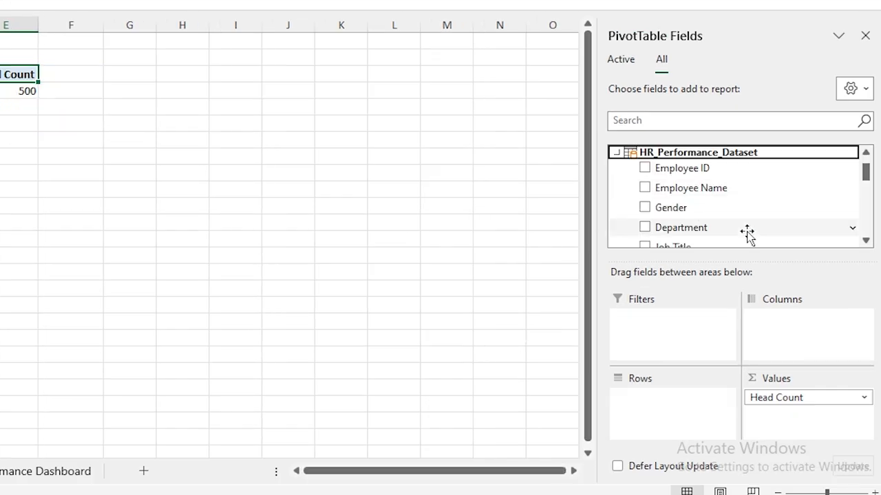
click(866, 241)
click(866, 242)
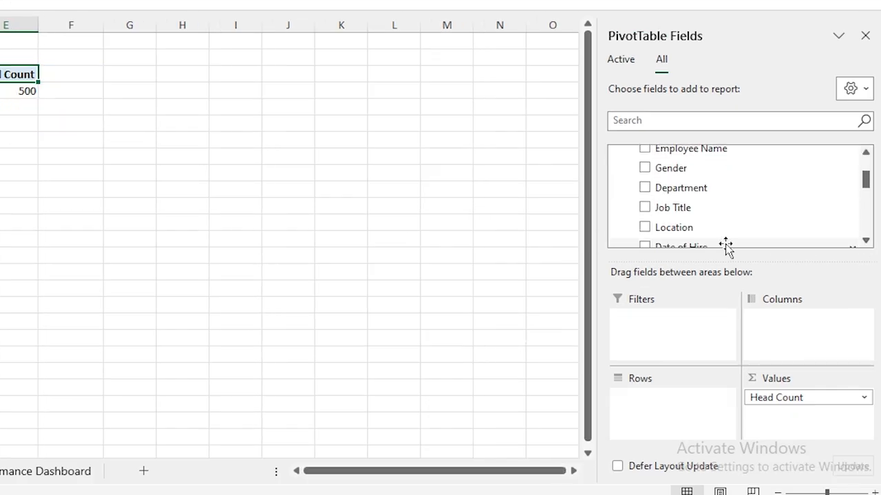
drag(670, 228, 659, 411)
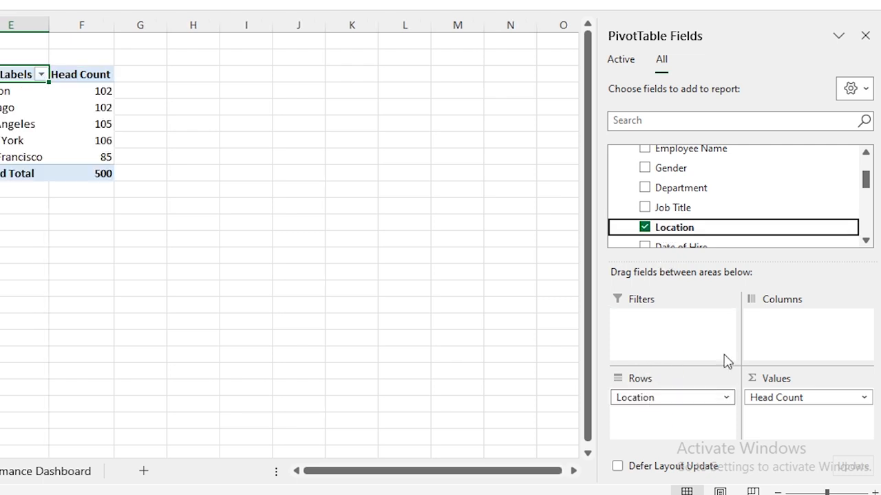
click(866, 241)
click(867, 242)
click(867, 242)
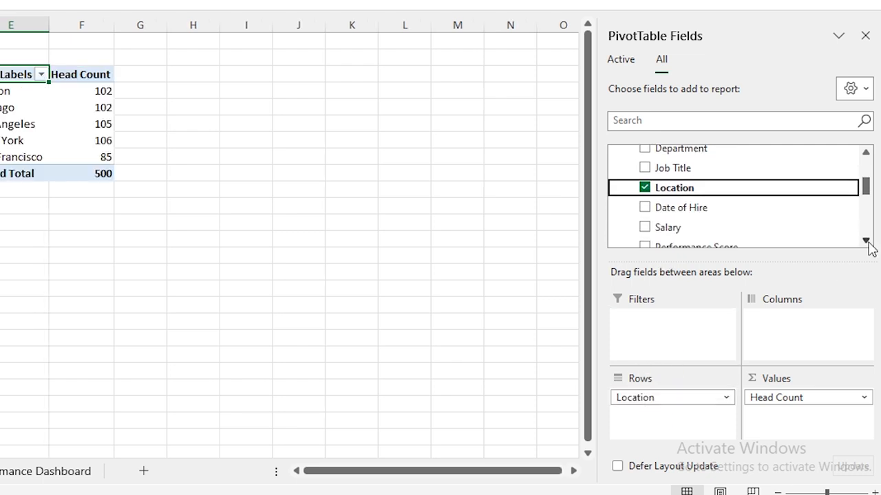
click(867, 242)
click(867, 242)
scroll(857, 193, up, 5)
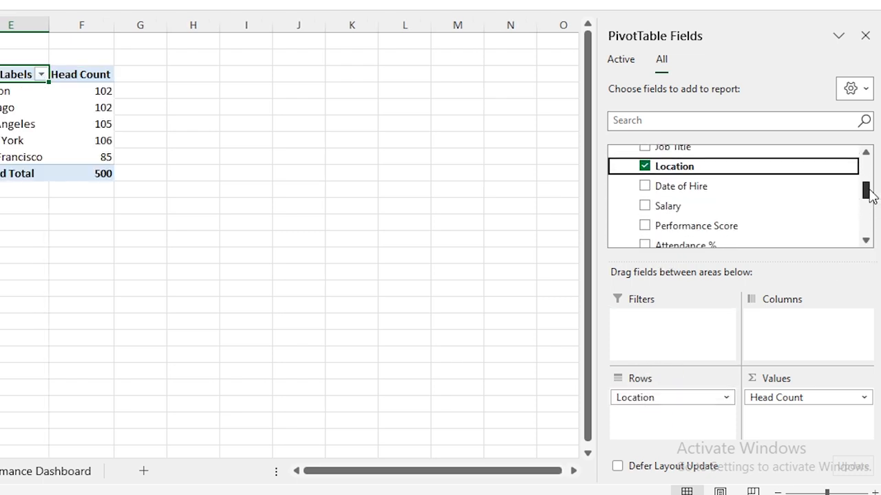
drag(666, 191, 795, 330)
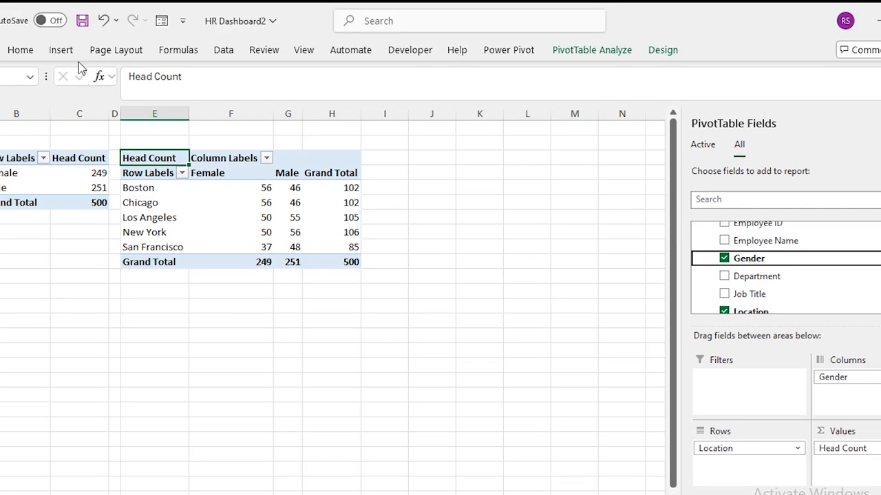
Insert a clustered column chart of the location pivot and fit it into the lower-left dashboard card.
click(63, 55)
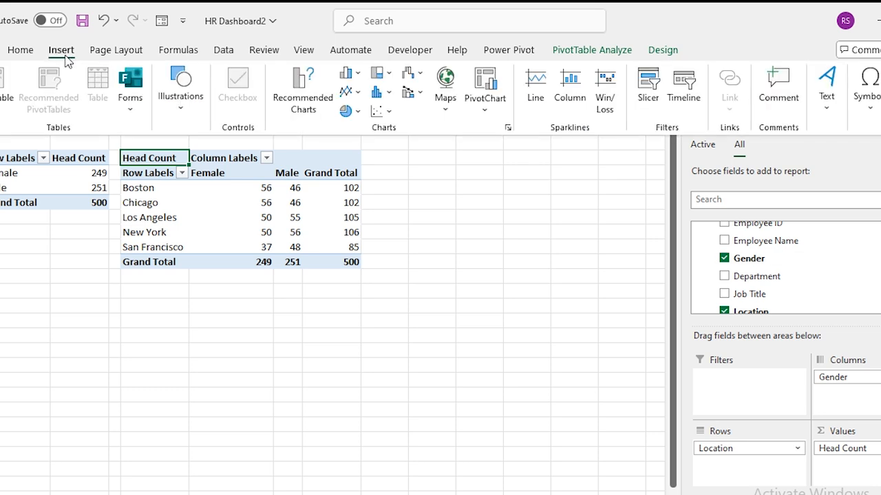
click(357, 73)
click(358, 125)
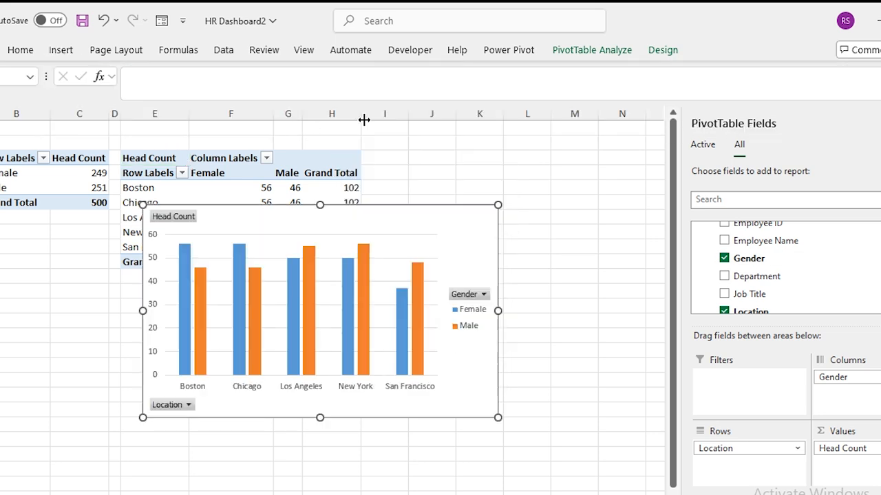
key(Delete)
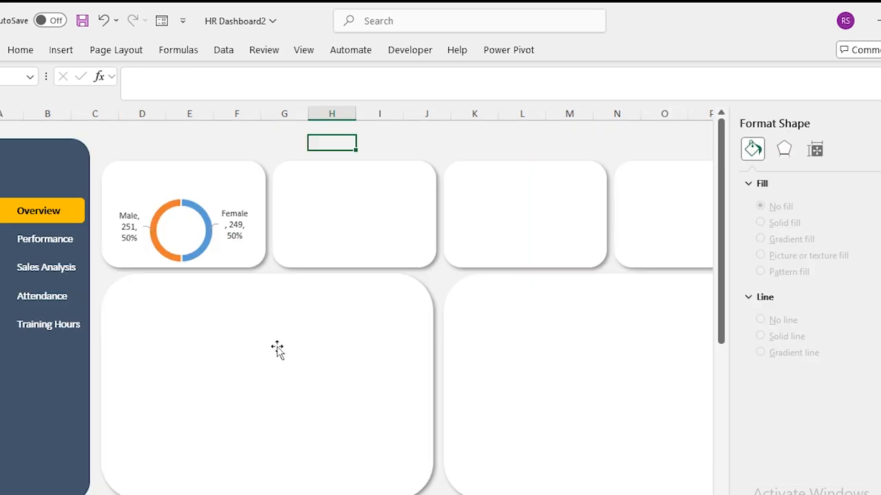
key(ctrl+v)
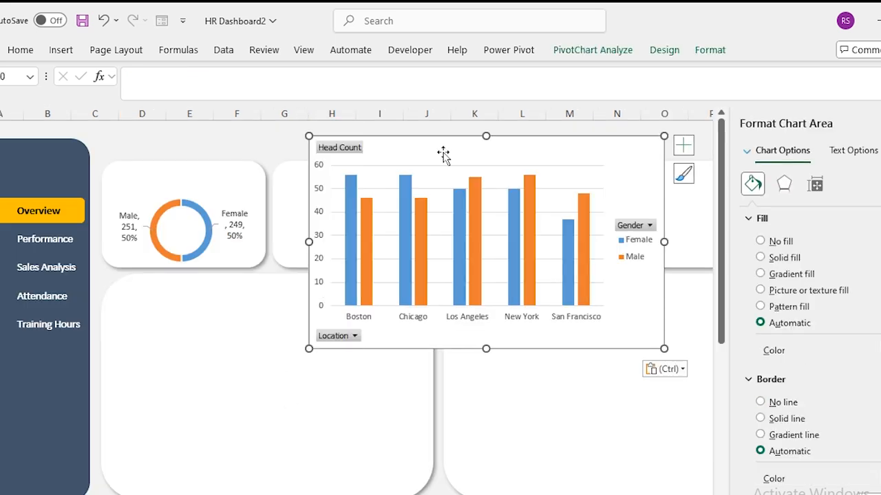
drag(435, 140, 237, 283)
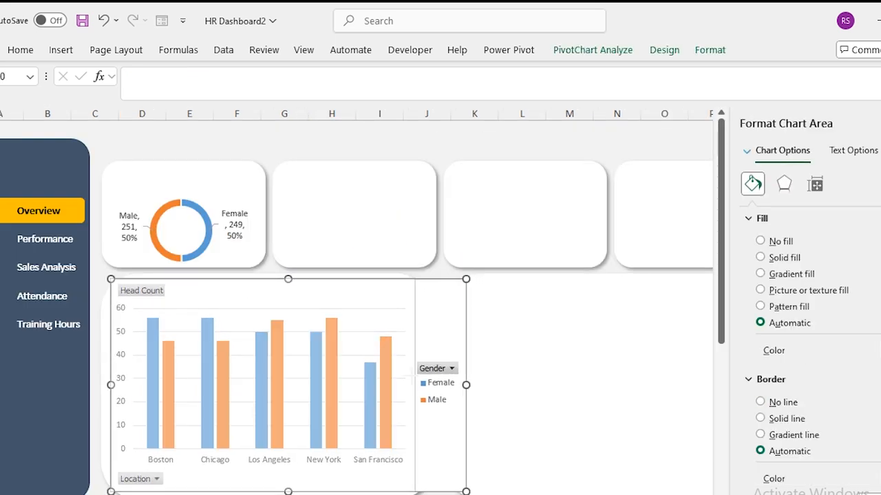
drag(110, 385, 120, 385)
drag(268, 279, 268, 288)
drag(267, 492, 267, 486)
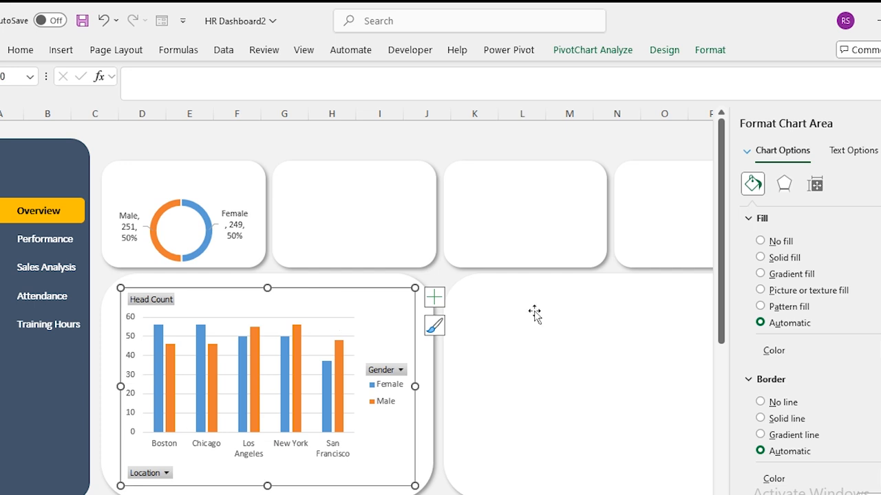
key(ctrl+Page_Up)
drag(155, 113, 326, 113)
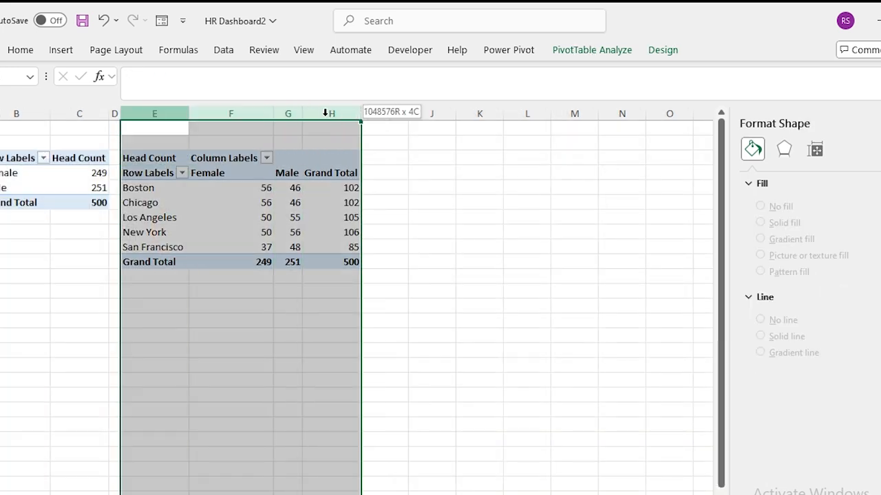
Paste a copy of the location pivot at column J, narrowing column I.
key(ctrl+c)
click(417, 113)
key(ctrl+v)
drag(409, 113, 369, 115)
Replace Location with Department in the copied pivot's rows.
click(412, 190)
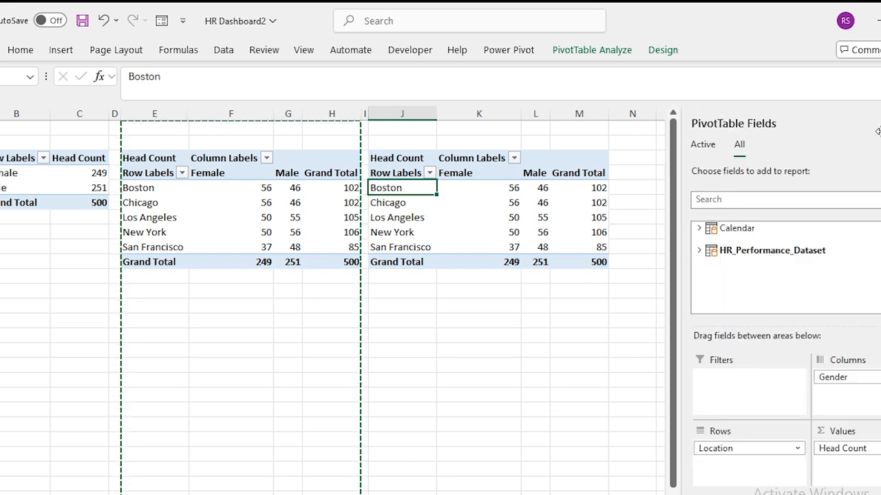
drag(729, 448, 599, 389)
click(700, 252)
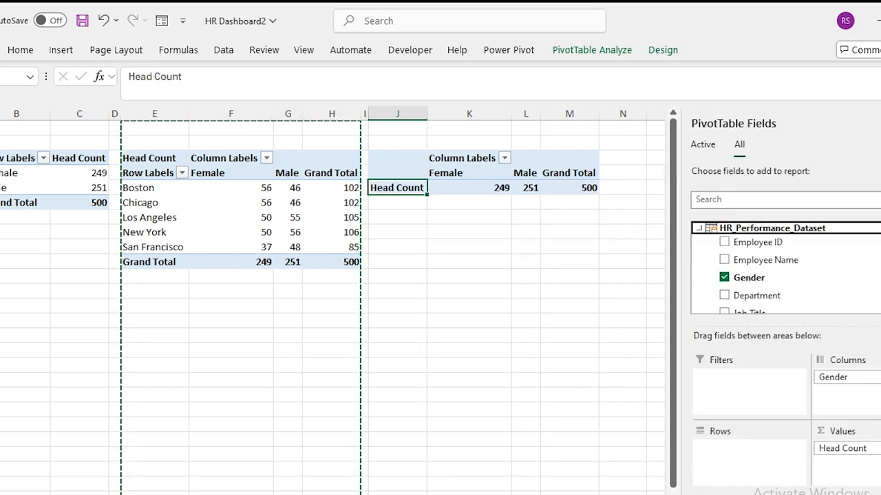
drag(776, 299, 741, 464)
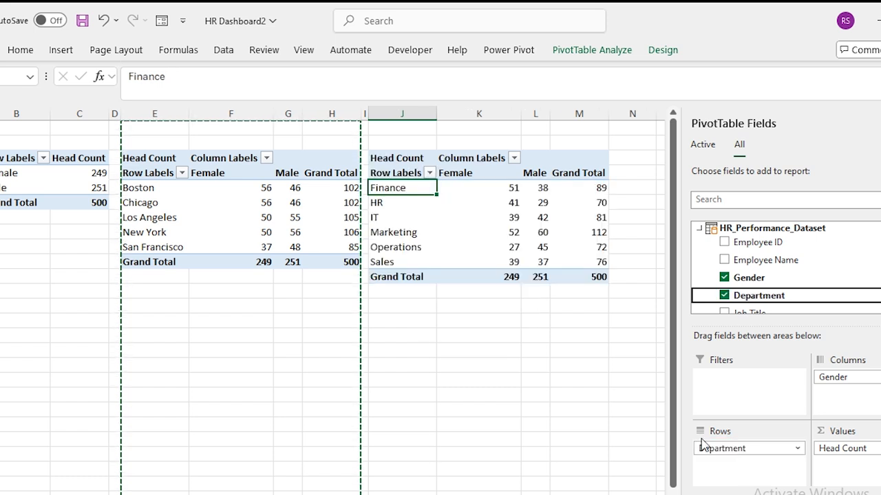
click(403, 187)
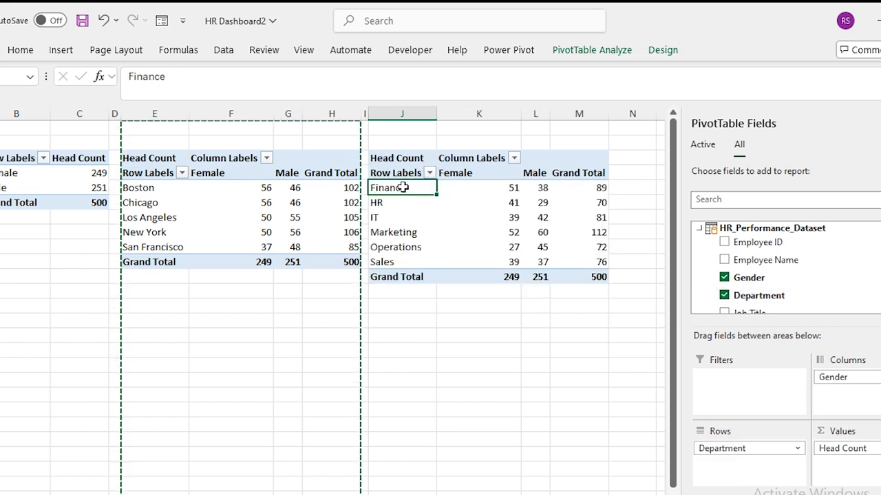
Insert a clustered column chart of departments and fit it into the lower-right dashboard card.
click(61, 51)
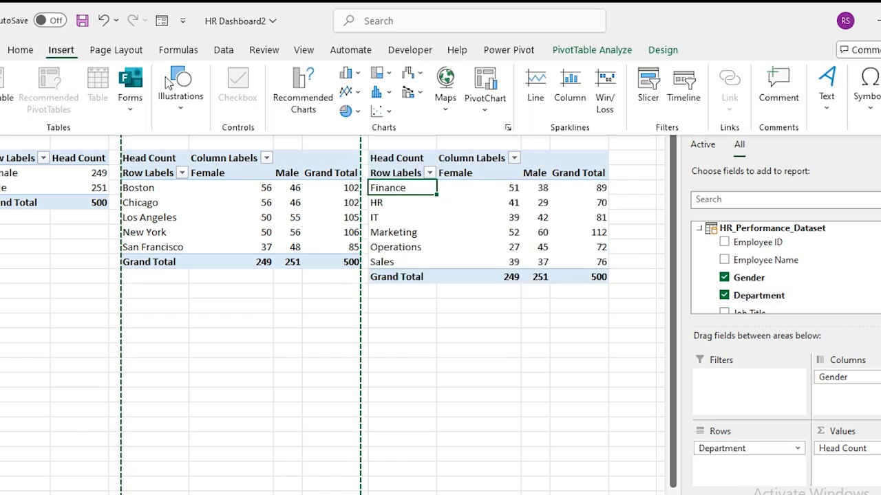
click(356, 74)
click(360, 123)
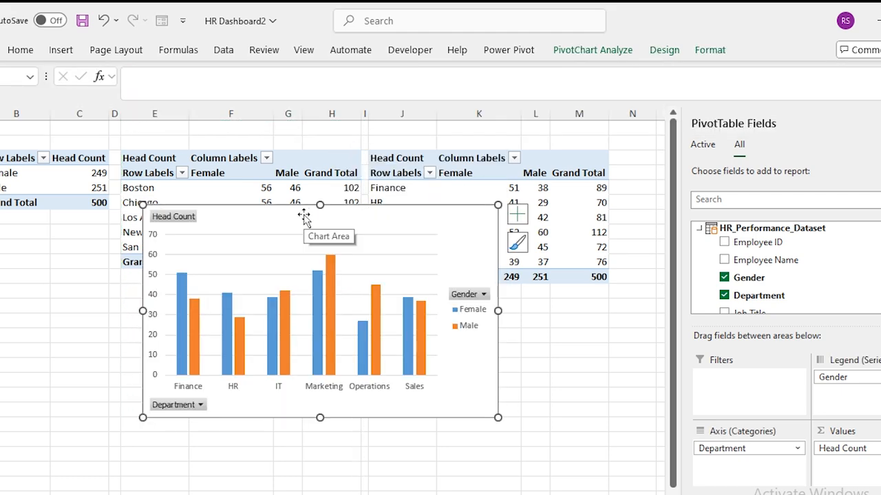
key(ctrl+x)
key(ctrl+Page_Up)
click(880, 124)
click(666, 143)
key(ctrl+v)
drag(741, 139, 548, 286)
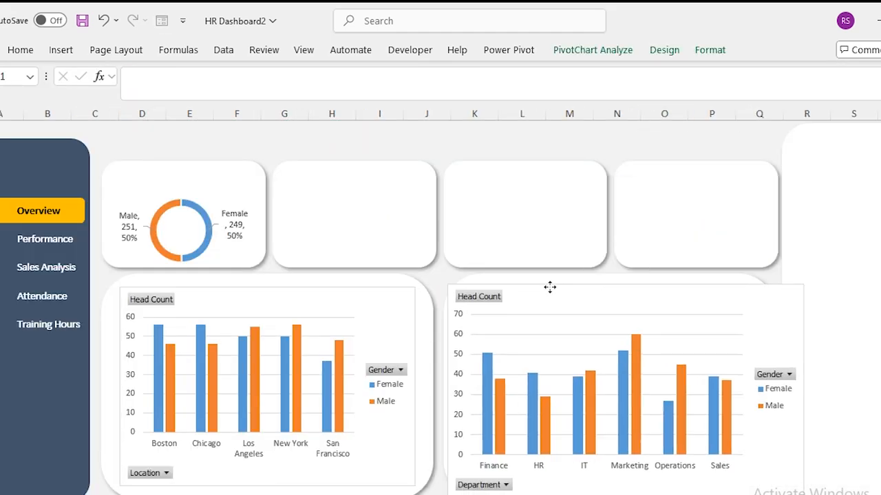
drag(448, 390, 457, 390)
click(474, 128)
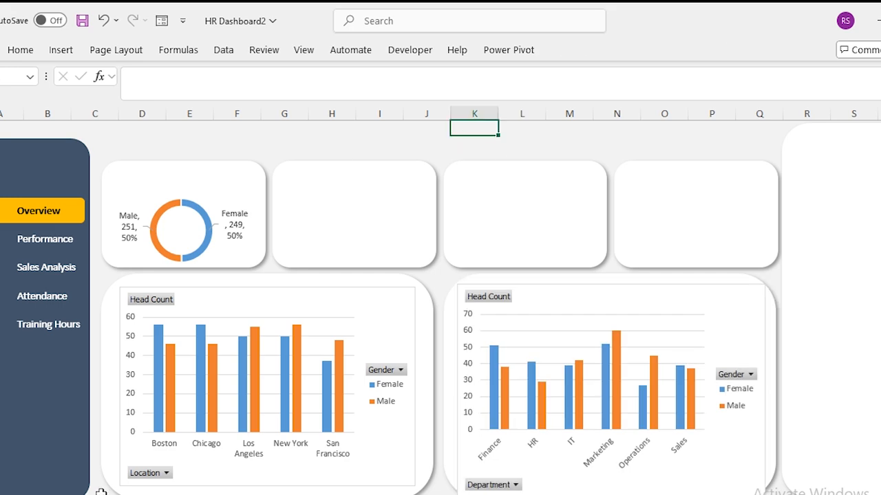
Copy the department pivot in columns J:M to column O and narrow column N.
key(ctrl+Page_Down)
drag(401, 114, 580, 114)
key(ctrl+c)
click(678, 113)
key(ctrl+v)
drag(656, 114, 614, 113)
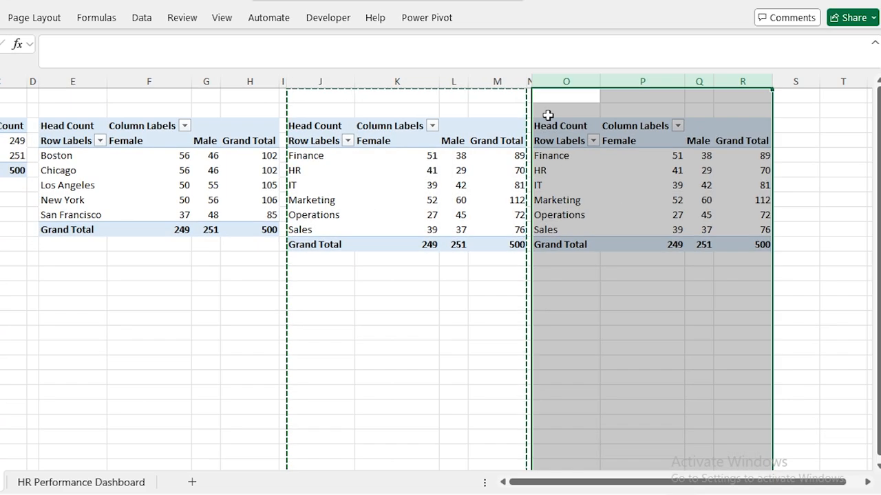
Remove Department and Gender from the new pivot so only Head Count 500 remains.
click(640, 189)
right_click(557, 156)
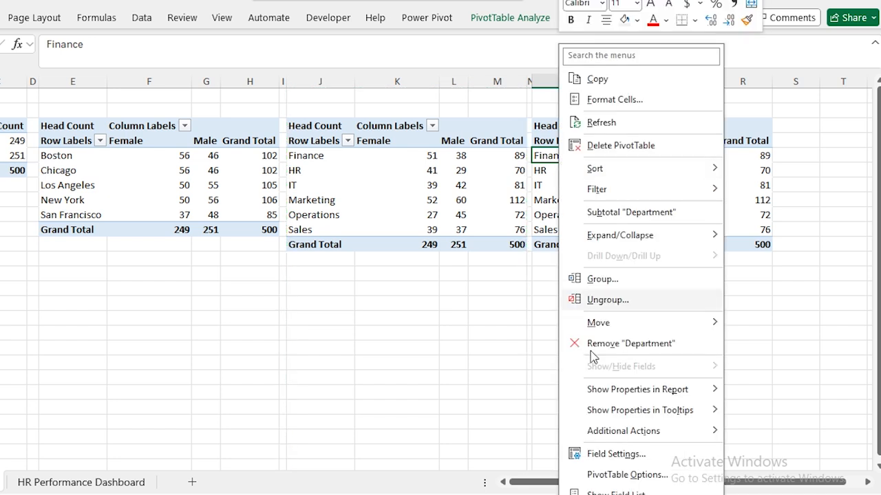
click(616, 492)
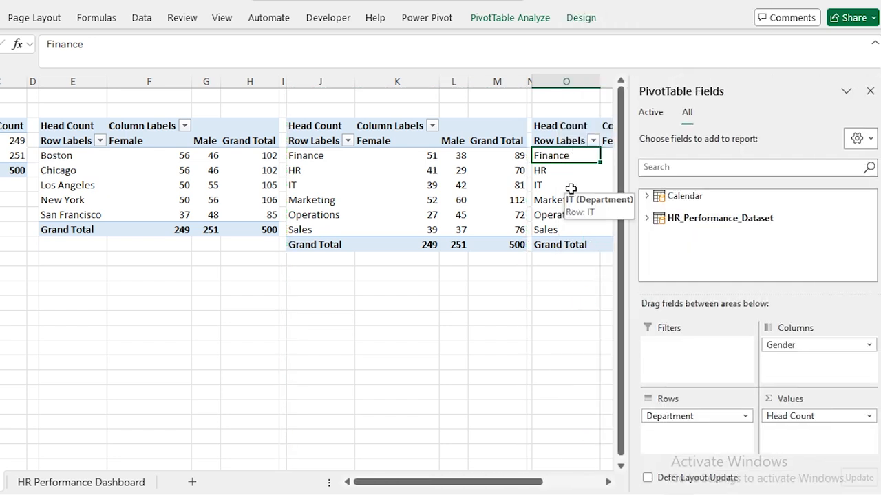
drag(670, 414, 564, 340)
drag(507, 482, 561, 484)
drag(785, 347, 541, 310)
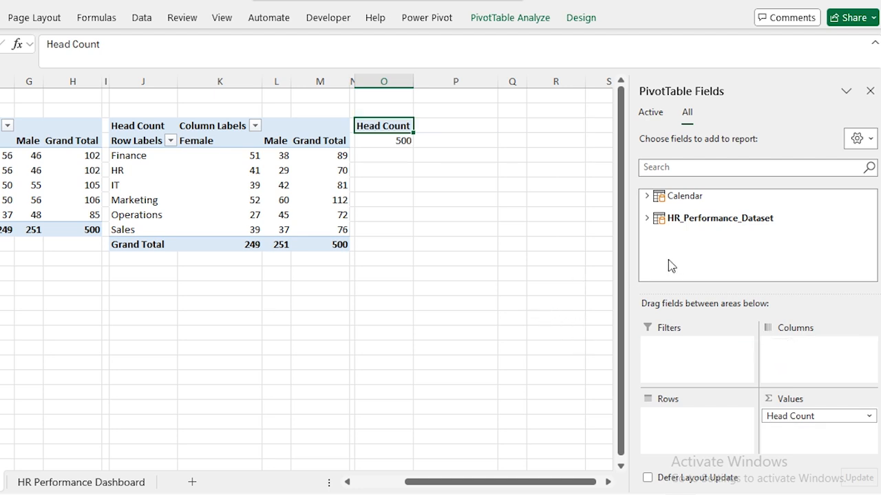
click(647, 219)
click(871, 232)
drag(870, 232, 871, 261)
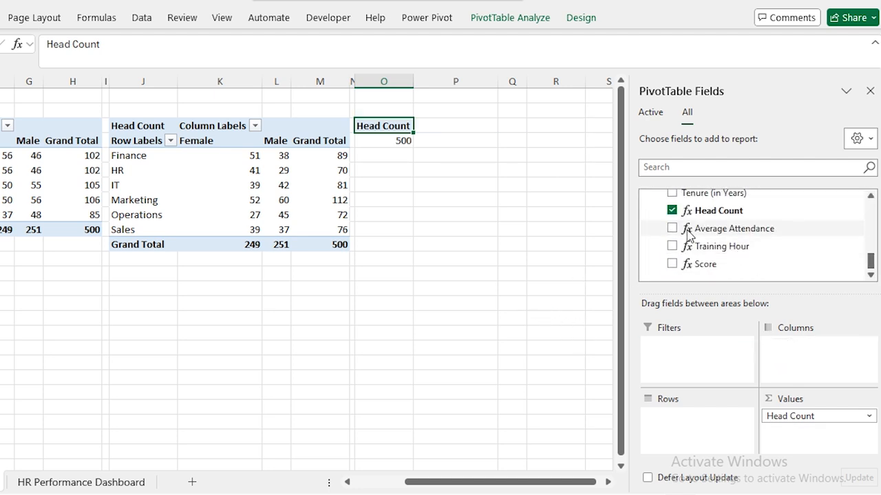
Replace Head Count with Average Attendance in the pivot values, showing 88.
click(672, 210)
drag(696, 232, 798, 413)
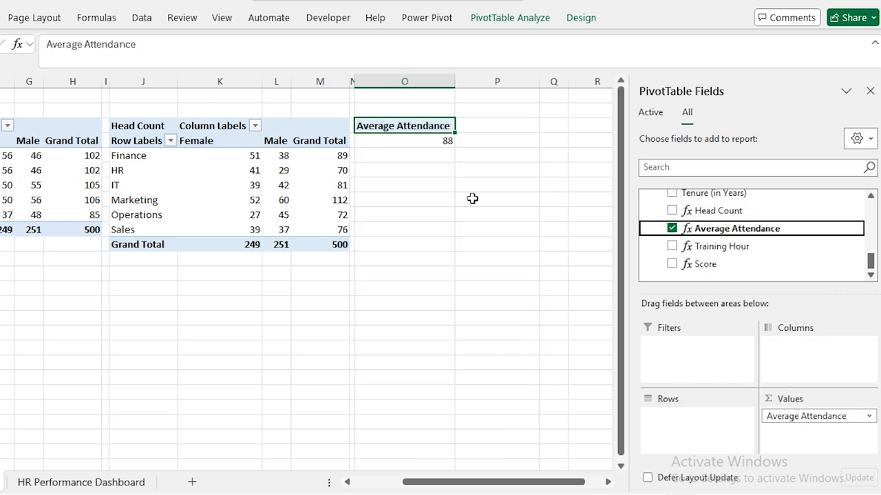
click(429, 145)
Enter 100 below the 88 and a formula =O5-O4 giving the remaining 12.
key(Down)
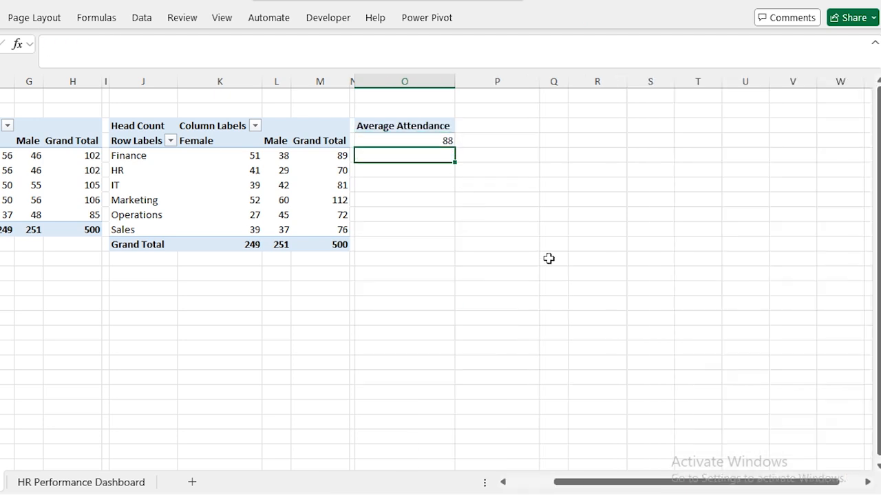
text(100)
key(Return)
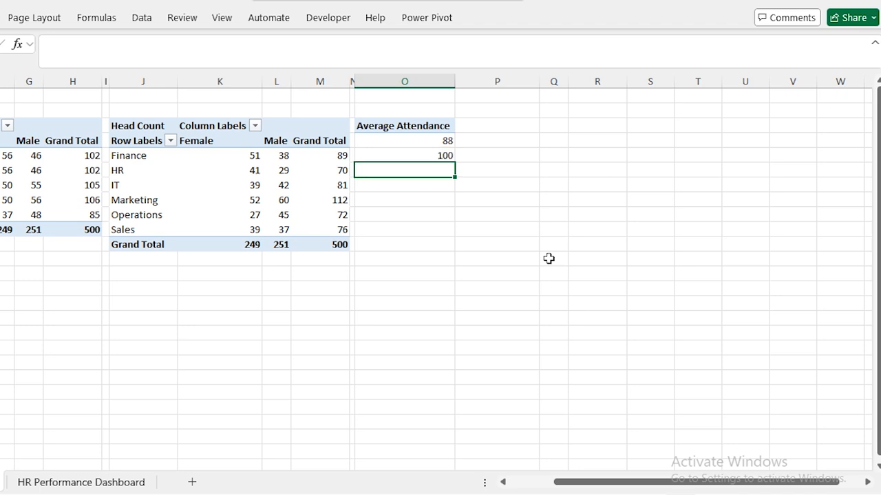
text(=)
key(Up)
text(-)
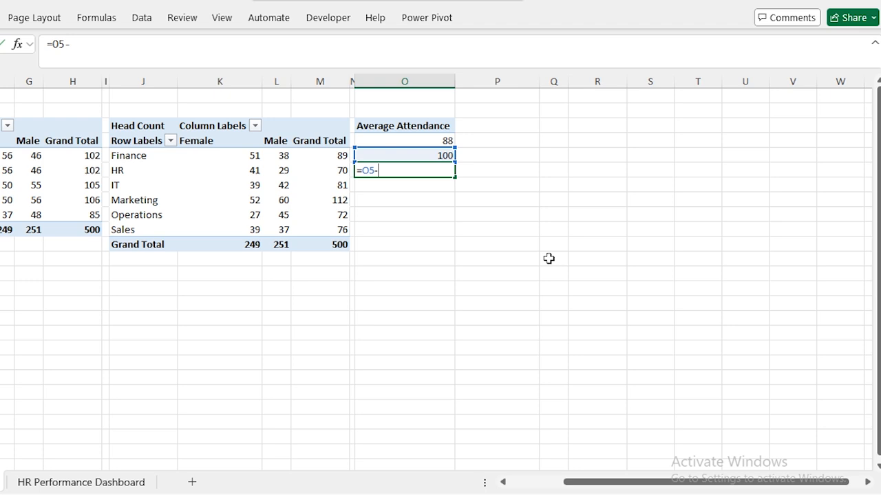
key(Up)
key(Up)
key(Return)
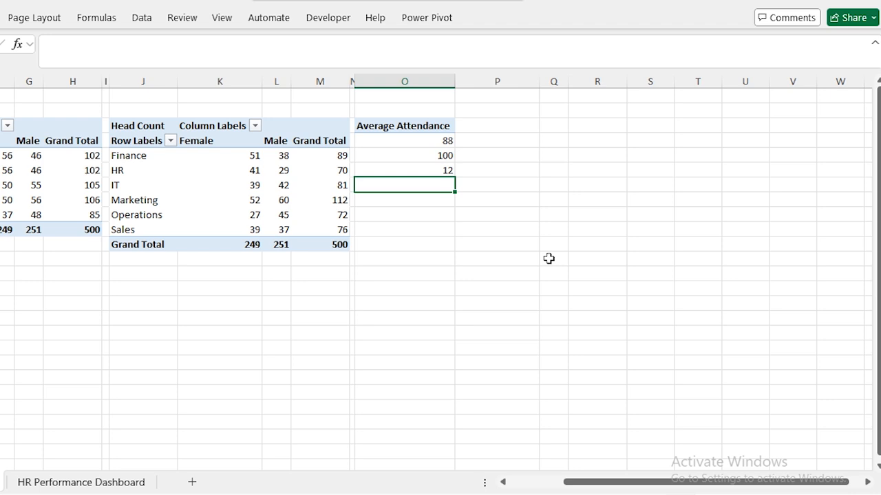
key(Up)
key(Up)
key(shift+Down)
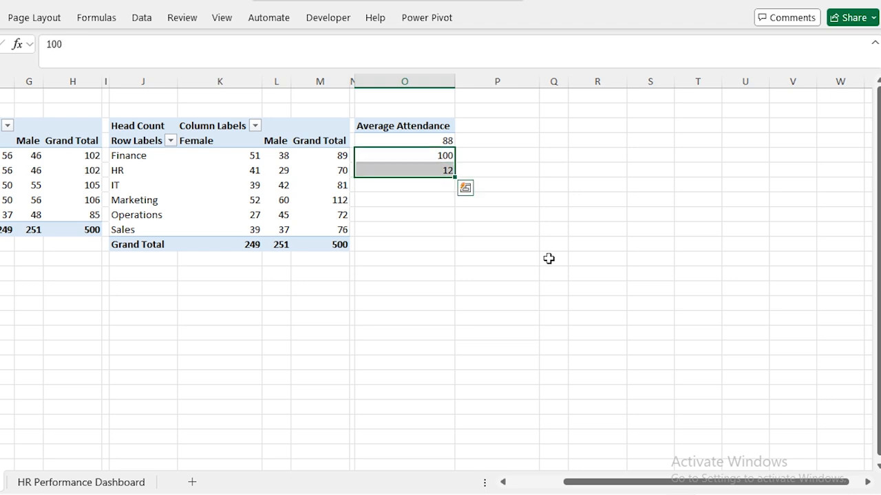
Add a 'Pie Chart' label with cells linked to the 88 and 12 values.
key(Down)
key(Down)
key(Down)
text(Pie Chart)
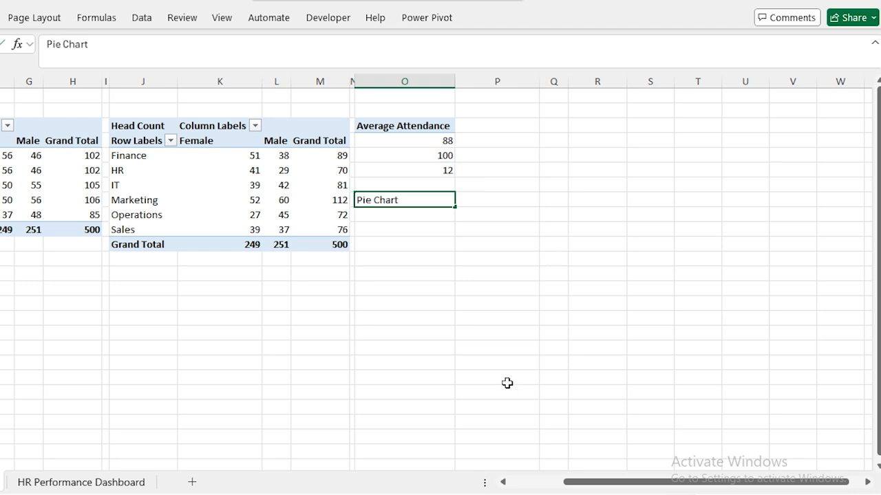
key(Return)
text(=)
key(Up)
key(Up)
key(Up)
key(Up)
key(Up)
key(Return)
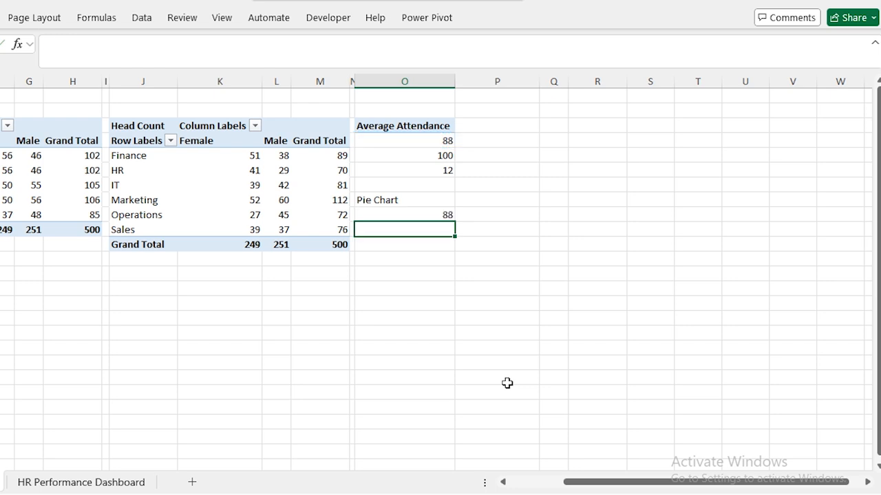
text(=)
key(Up)
key(Up)
key(Up)
key(Up)
key(Return)
key(Up)
key(Up)
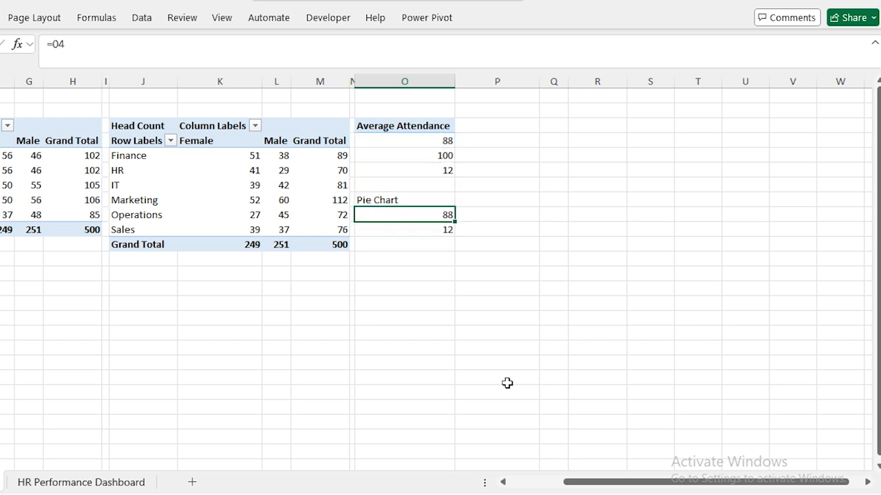
key(shift+Down)
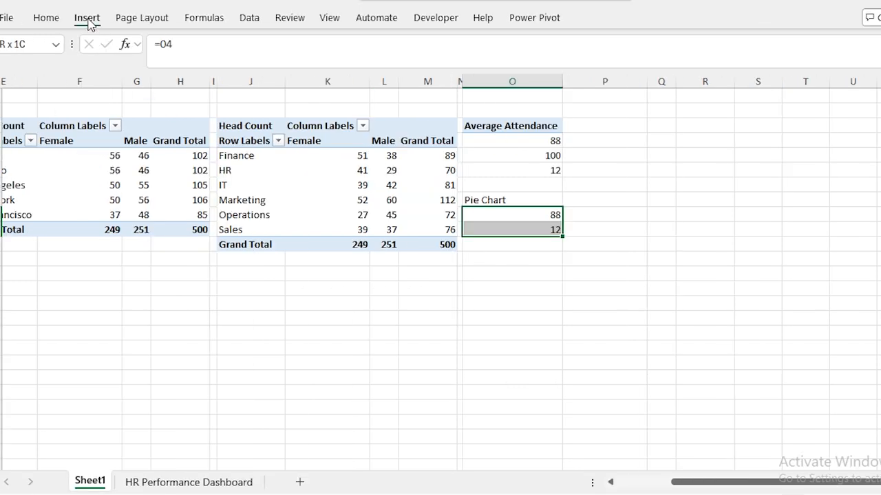
Insert a doughnut chart of 88 and 12 and delete its legend.
click(88, 22)
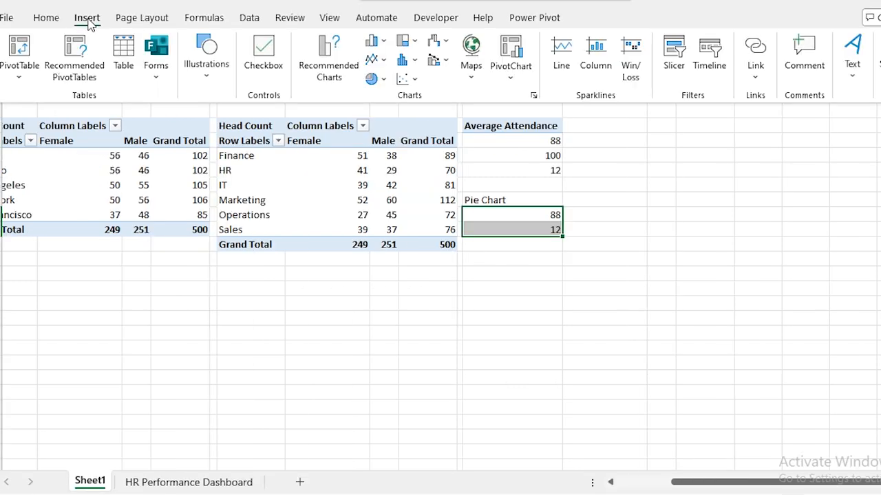
click(376, 78)
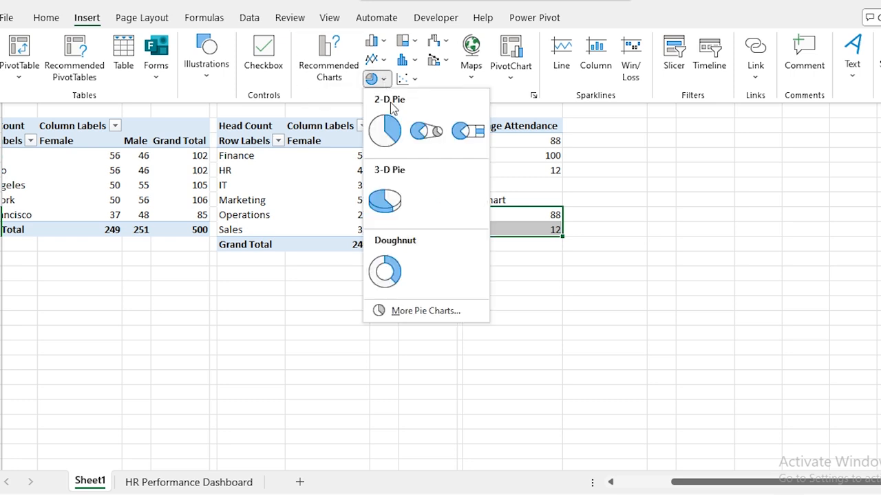
click(390, 270)
click(500, 375)
key(Delete)
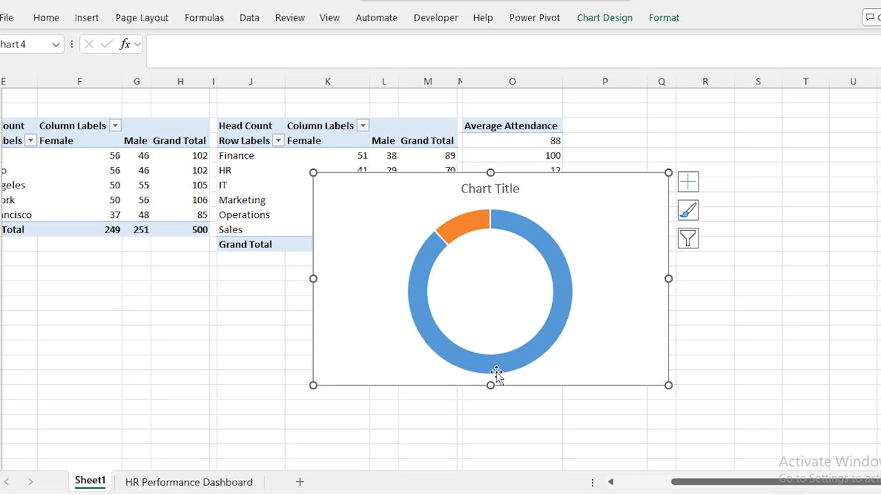
Give the chart area No fill and No line.
double_click(547, 179)
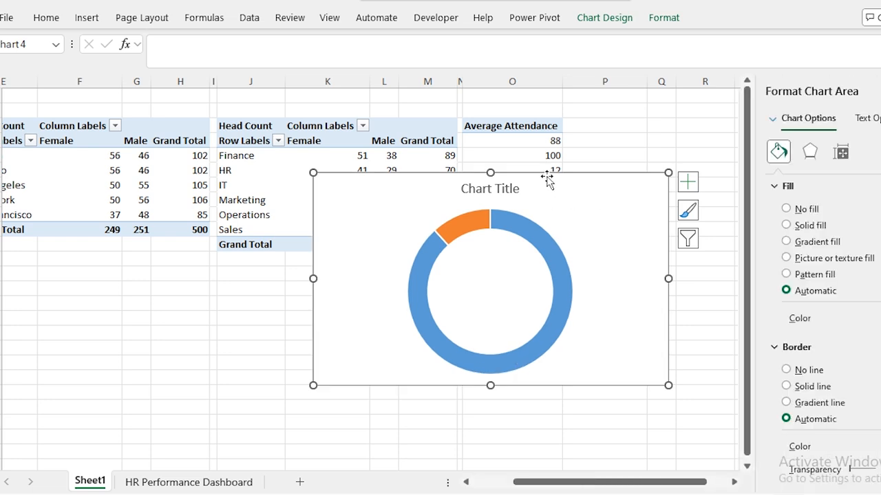
click(785, 209)
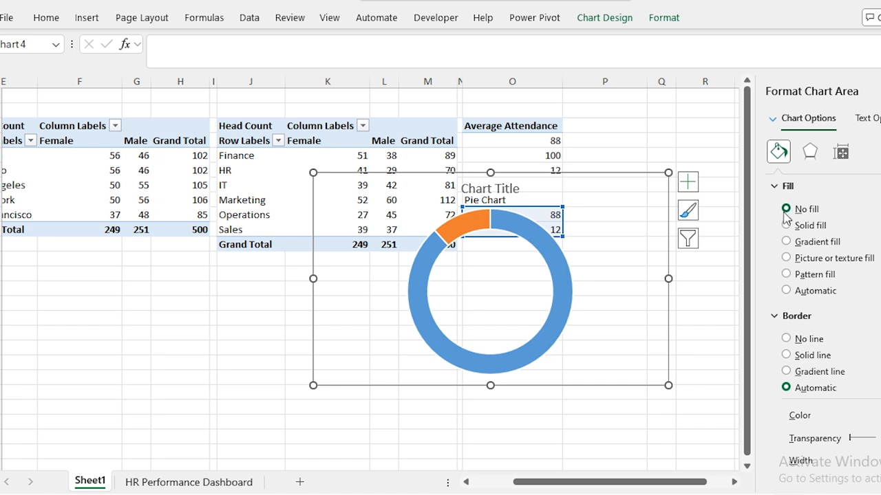
click(786, 339)
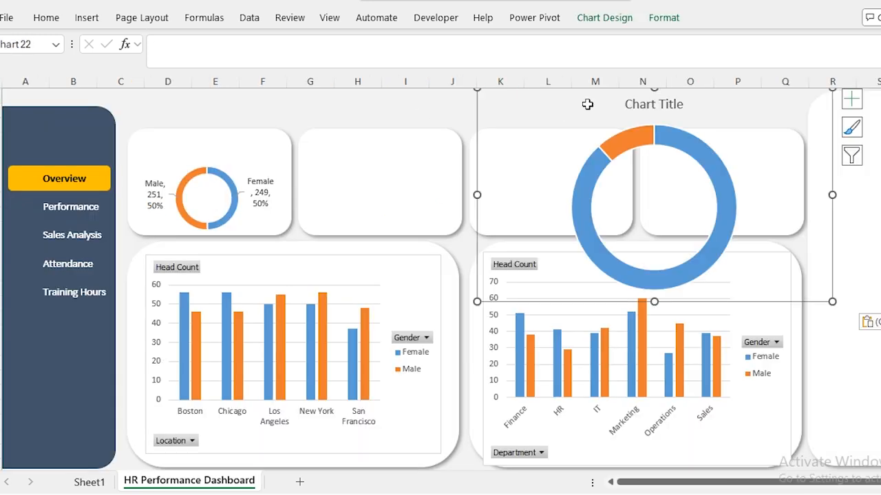
Move and resize the doughnut chart to fit inside the second dashboard card.
drag(830, 301, 842, 130)
drag(688, 172, 385, 185)
drag(378, 112, 299, 192)
drag(473, 193, 463, 193)
click(153, 149)
click(327, 161)
click(366, 164)
drag(379, 147, 379, 130)
click(365, 112)
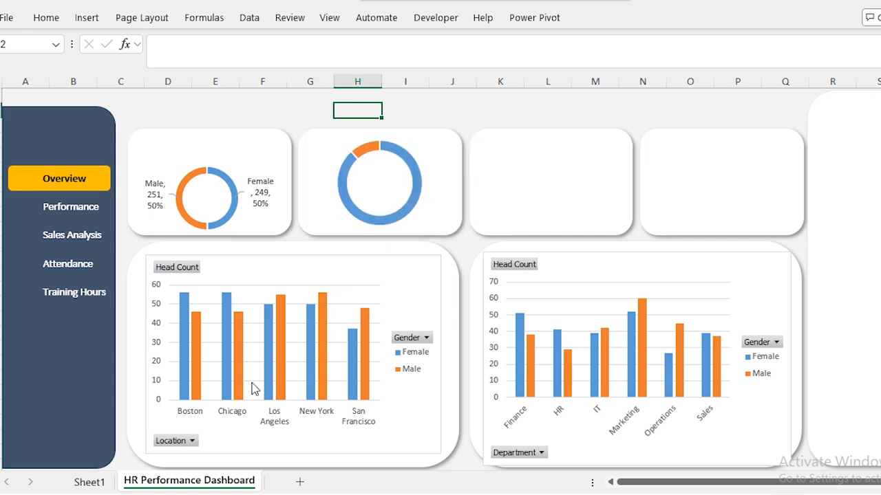
click(89, 482)
Label O12 '%Age' and enter =O4/100 in O13 from the 88 attendance value.
text(%Age)
key(Return)
text(=)
key(Up)
key(Up)
key(Up)
key(Up)
key(Up)
key(Up)
key(Up)
key(Up)
key(Up)
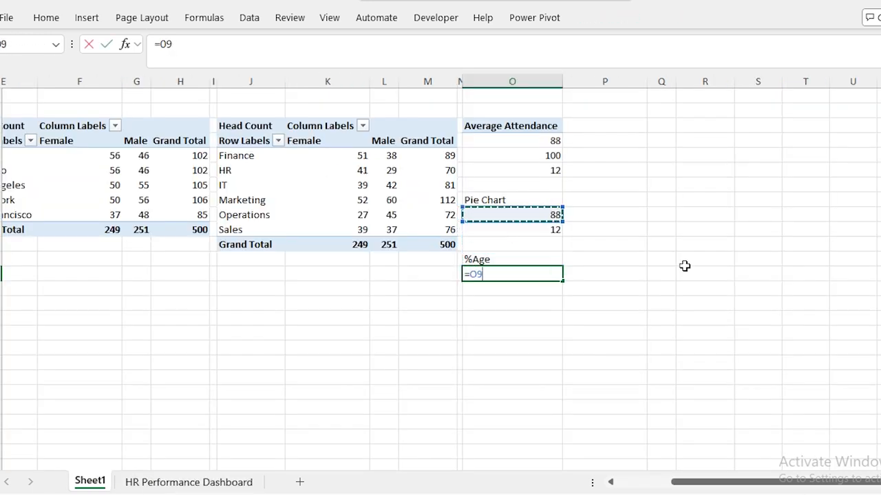
text(/100)
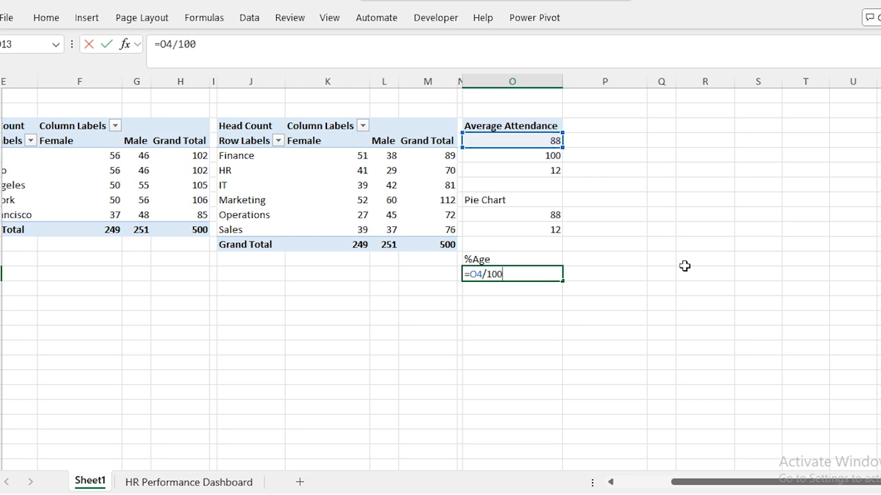
key(Up)
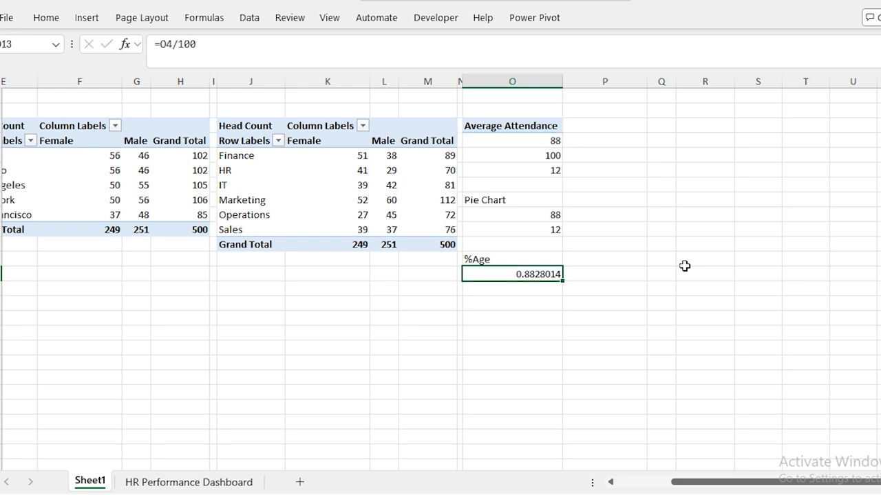
Apply Percent Style so O13 shows 88%, then return to the HR Performance Dashboard sheet.
click(47, 18)
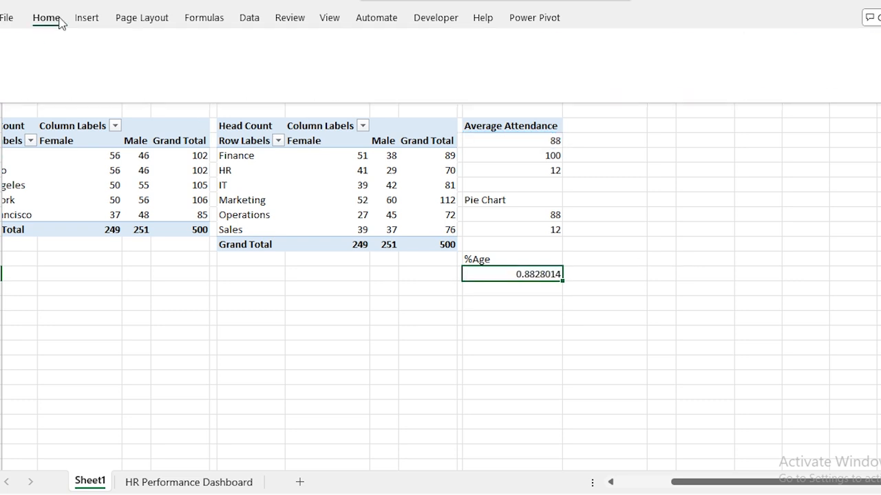
click(444, 72)
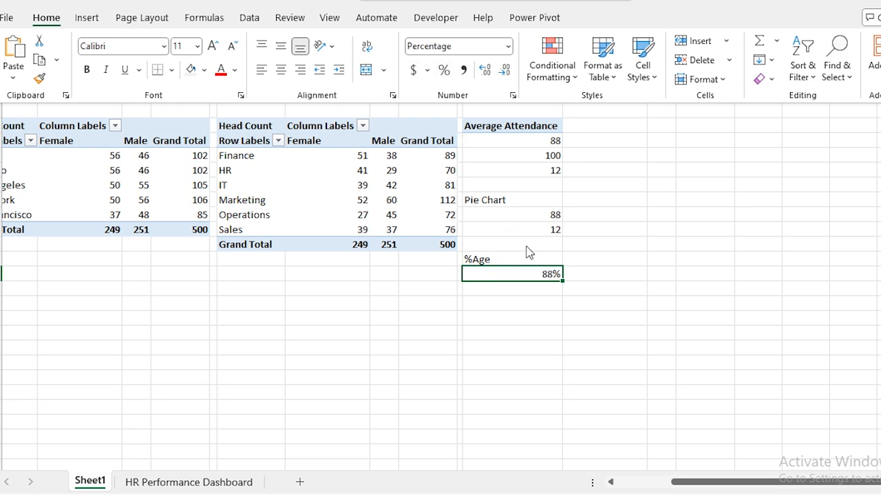
click(505, 255)
click(189, 483)
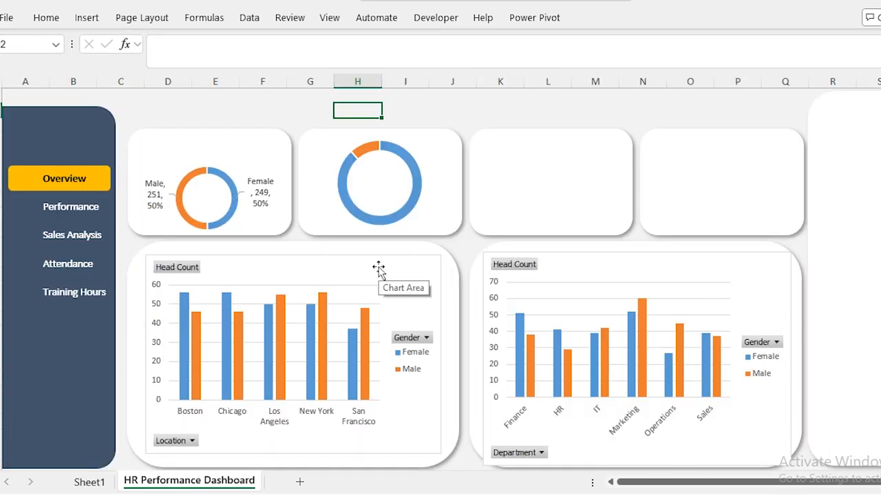
Duplicate the sidebar Performance text box into the doughnut and make its text black.
click(76, 208)
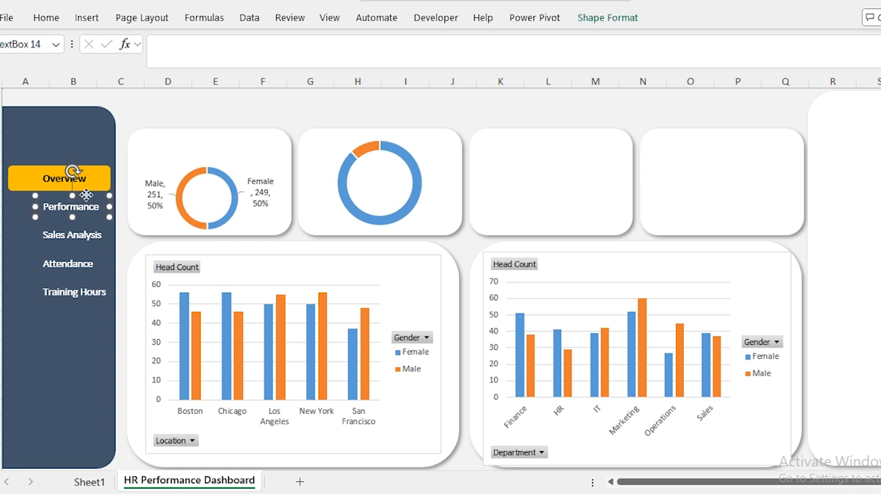
key(ctrl+d)
drag(95, 230, 391, 191)
key(ctrl+a)
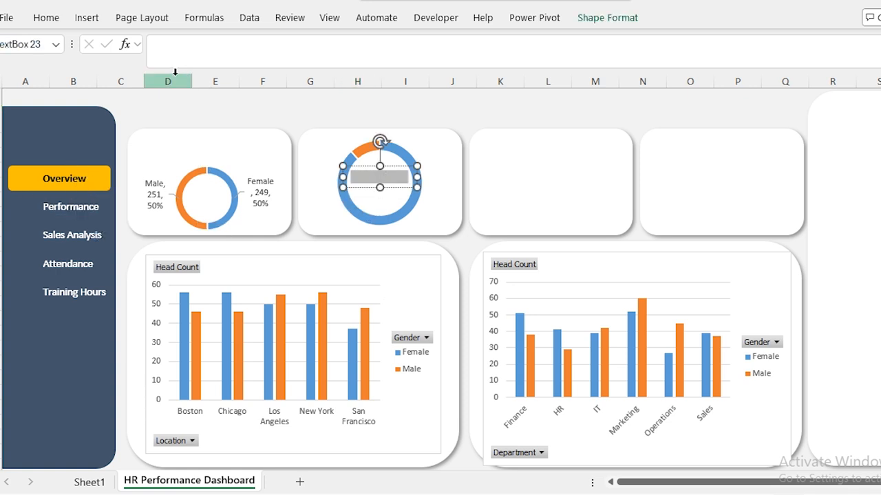
click(47, 18)
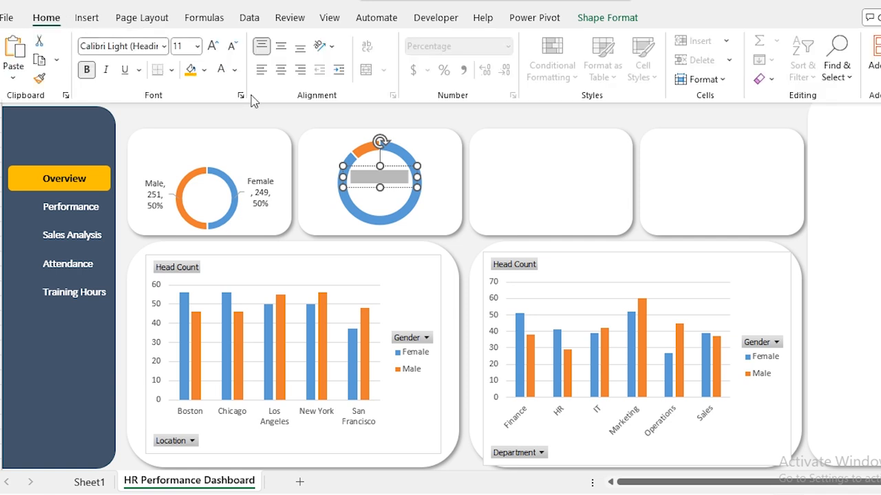
click(234, 70)
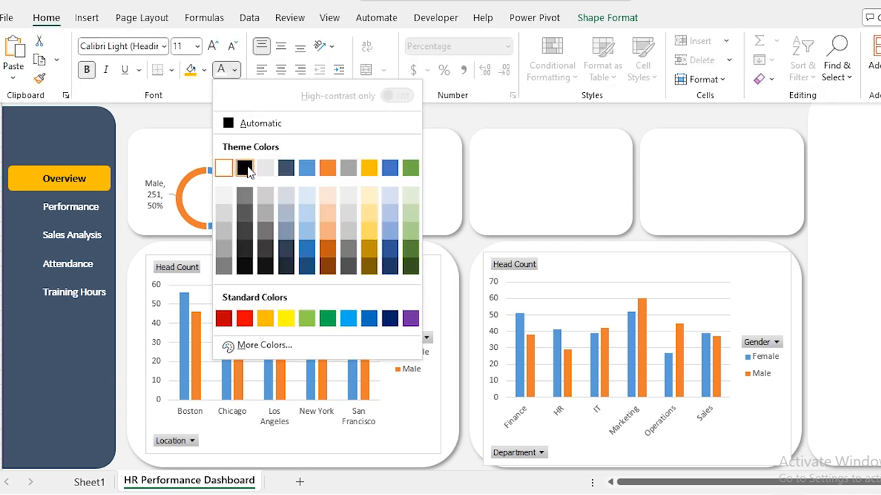
click(243, 165)
Link the copied text box to =Sheet1!O13 so it shows 88%.
click(396, 184)
key(ctrl+a)
key(BackSpace)
click(370, 47)
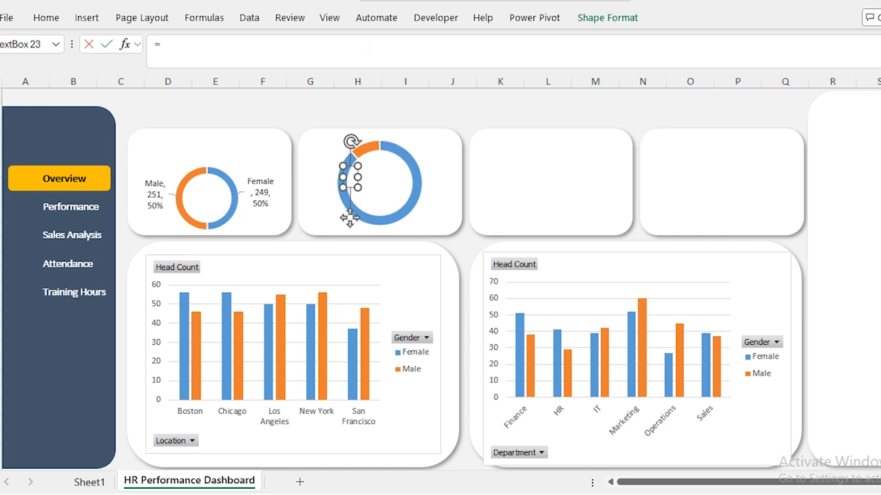
key(ctrl+Page_Up)
click(529, 275)
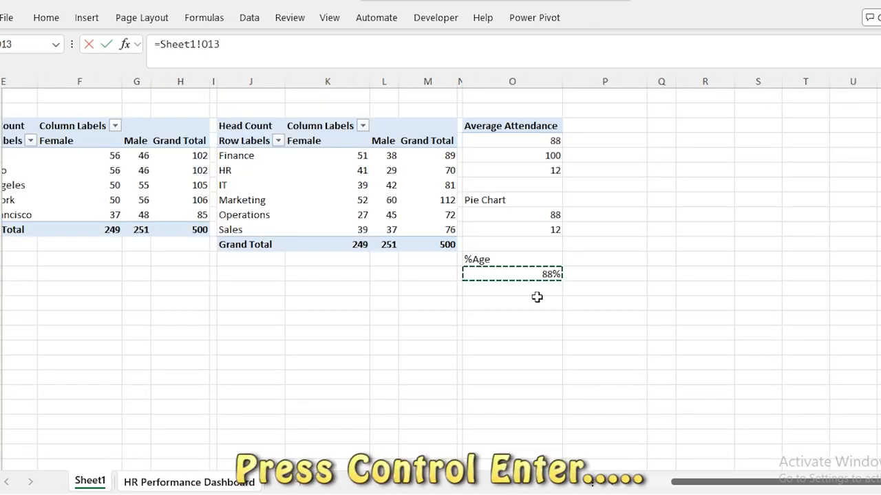
key(ctrl+Return)
Centre the 88% in the ring, enlarged, bold and gold.
drag(370, 171, 391, 178)
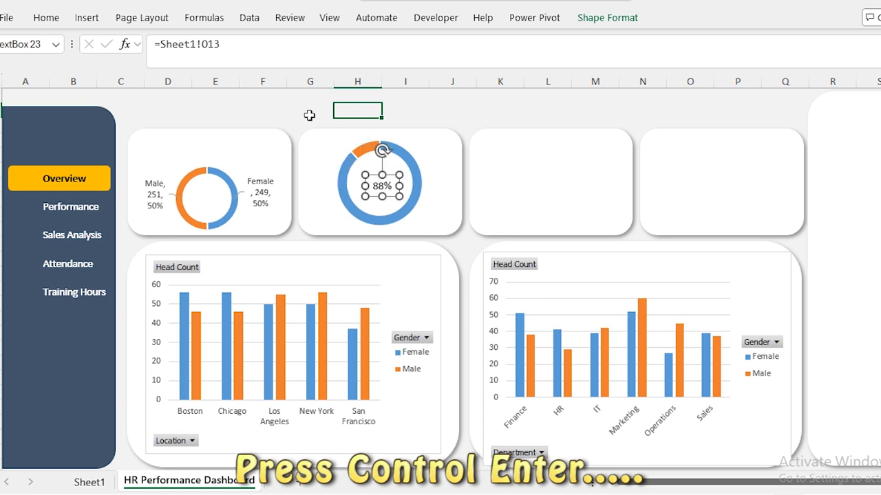
click(45, 17)
click(214, 51)
click(214, 51)
click(214, 51)
click(214, 51)
drag(395, 175, 390, 173)
key(ctrl+b)
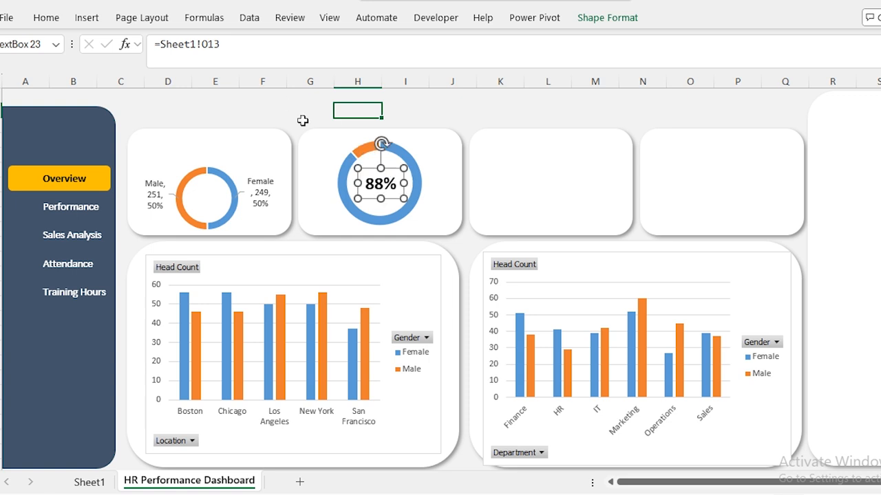
click(45, 17)
click(234, 70)
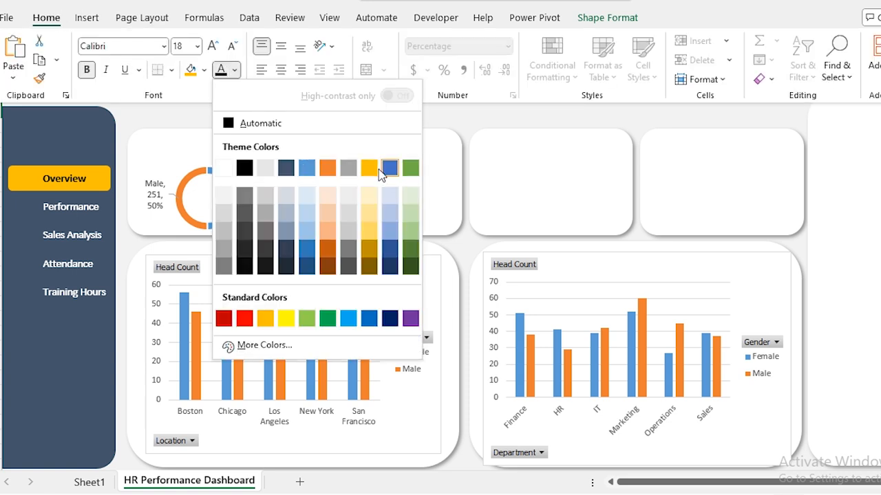
click(372, 170)
click(301, 111)
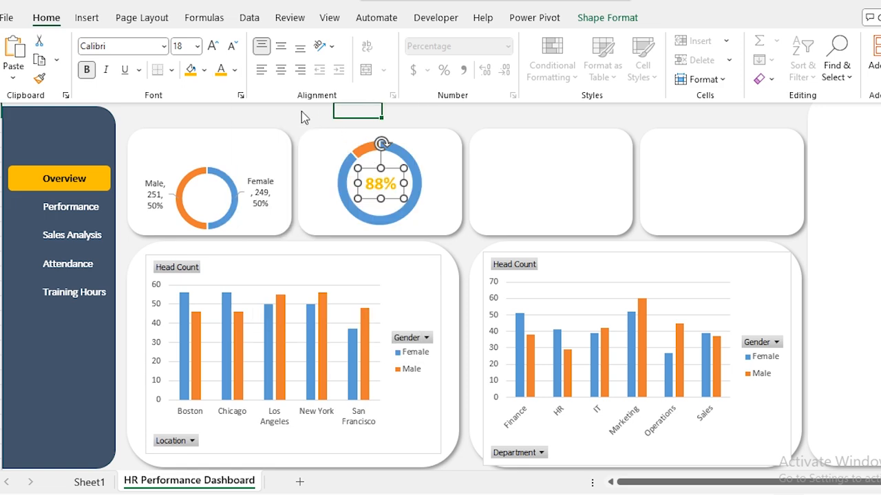
Copy the Average Attendance pivot table on Sheet1.
click(90, 482)
click(597, 127)
key(Left)
key(shift+Down)
key(ctrl+c)
Paste the pivot at Q3 and swap its value to Training Hour, totalling 34422.
key(Right)
key(Right)
key(ctrl+v)
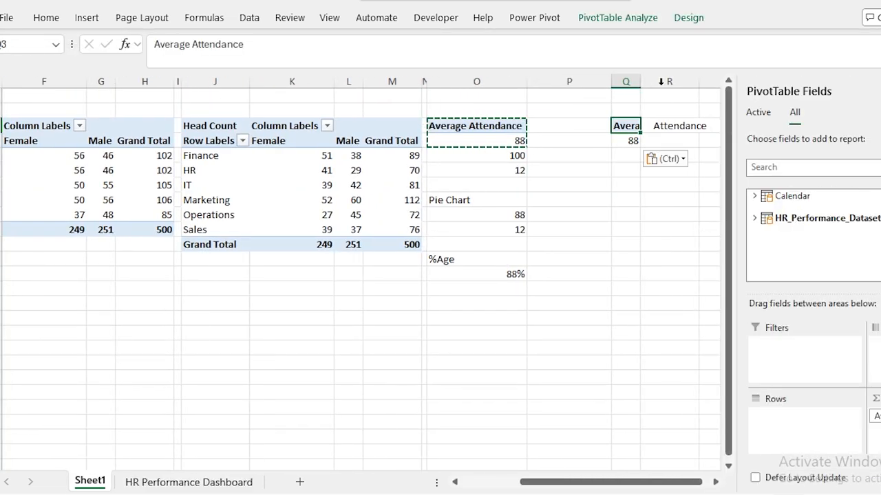
double_click(639, 81)
drag(611, 83, 534, 91)
click(583, 141)
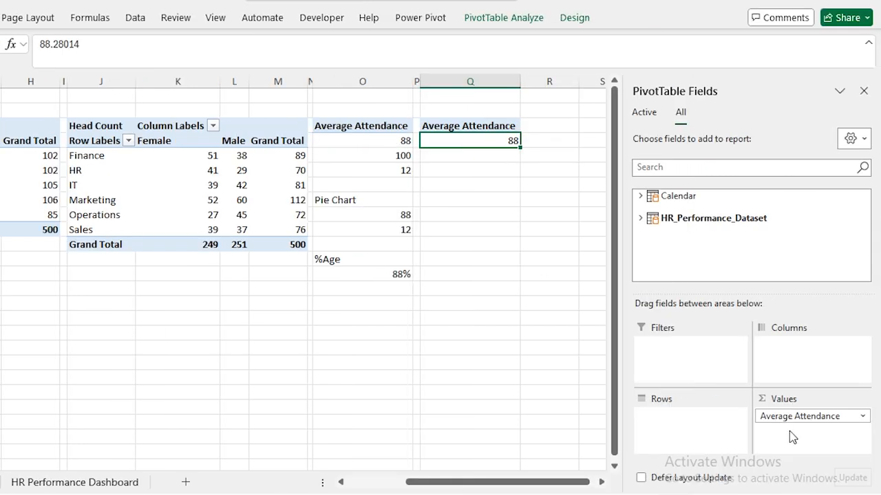
drag(798, 417, 605, 268)
click(640, 218)
scroll(717, 247, down, 5)
drag(695, 251, 802, 433)
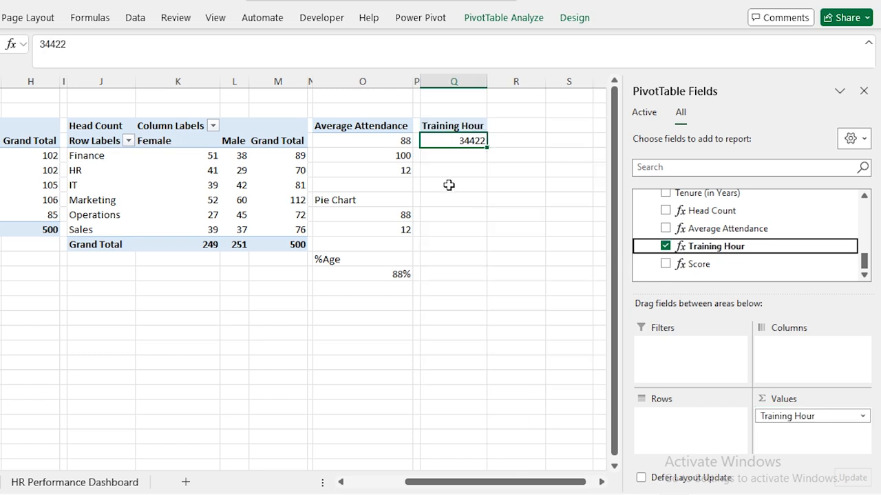
Link the fourth dashboard card to =Sheet1!Q4 so it shows 34422.
click(78, 482)
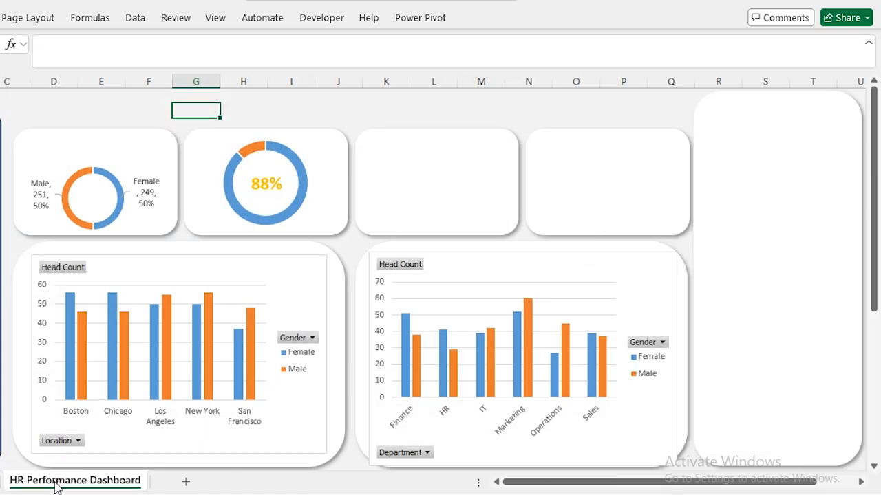
click(583, 173)
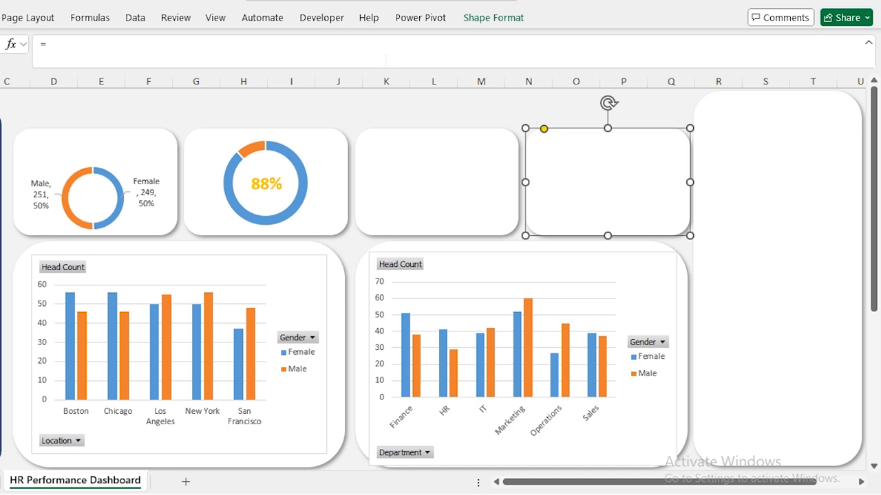
key(ctrl+Page_Up)
click(457, 140)
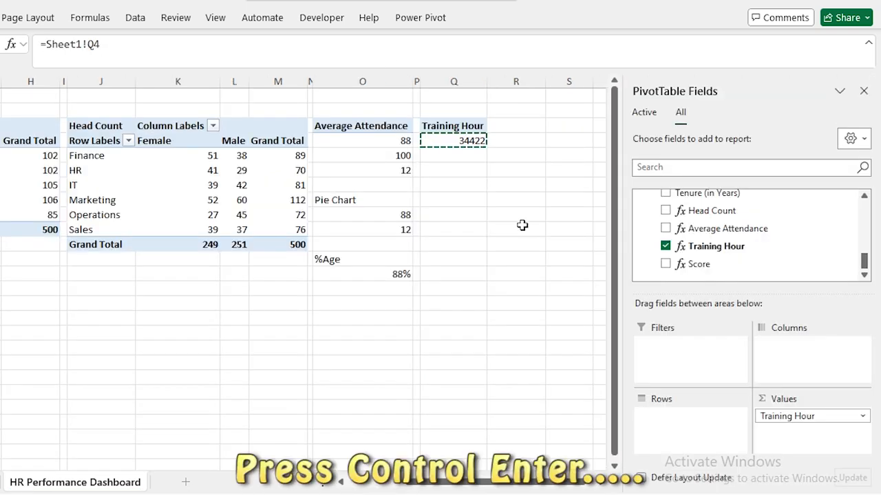
key(ctrl+Return)
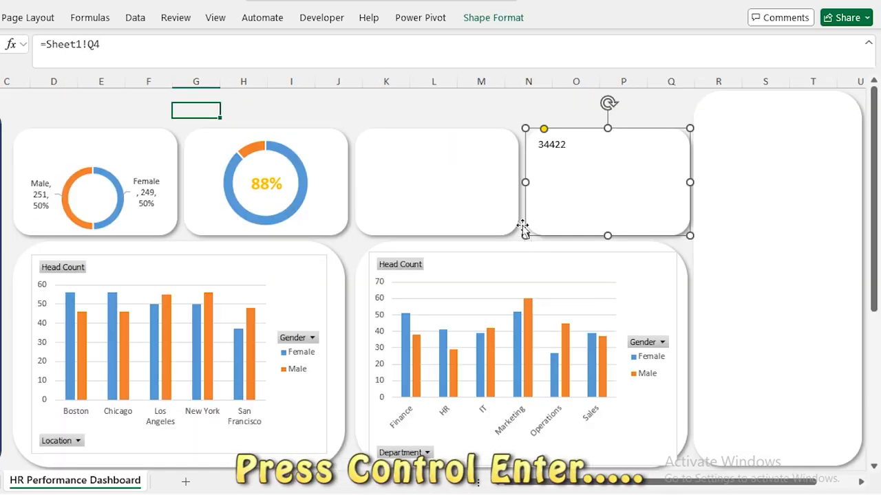
Centre 34422 middle and center in the card, font size 32, bold.
click(0, 17)
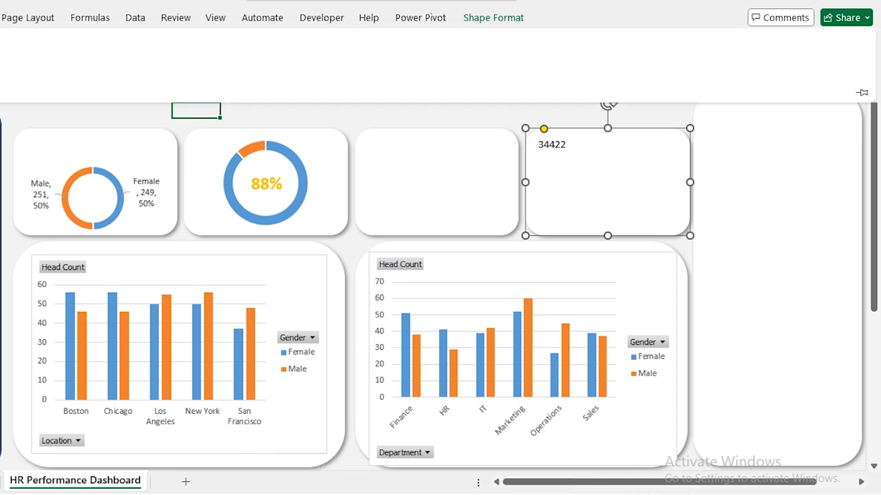
click(167, 50)
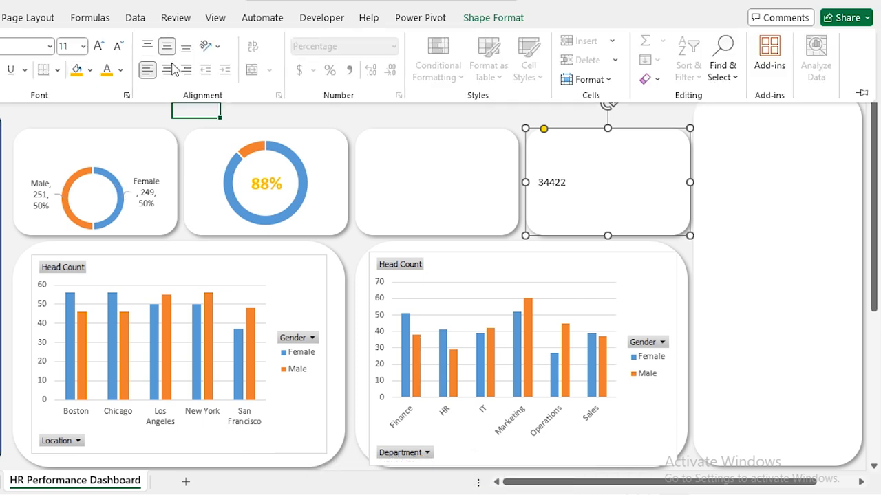
click(169, 70)
click(98, 47)
click(98, 46)
click(98, 47)
click(98, 47)
click(99, 47)
click(99, 47)
click(98, 46)
click(100, 50)
key(ctrl+b)
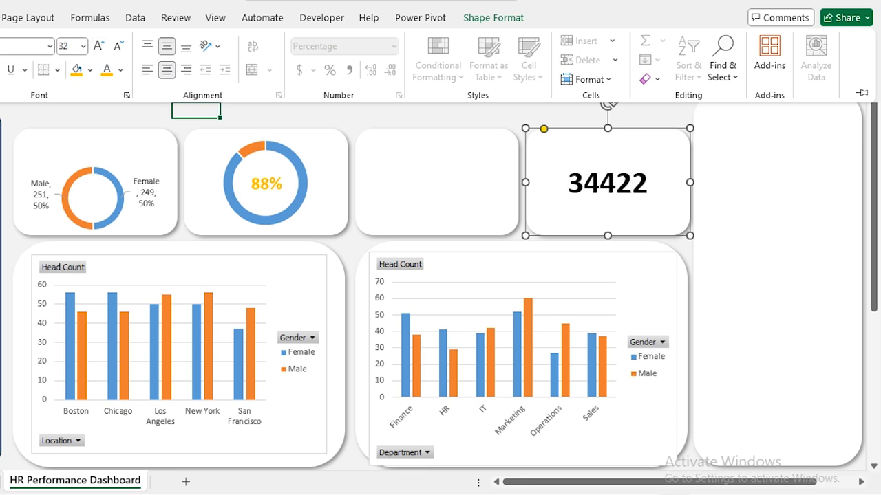
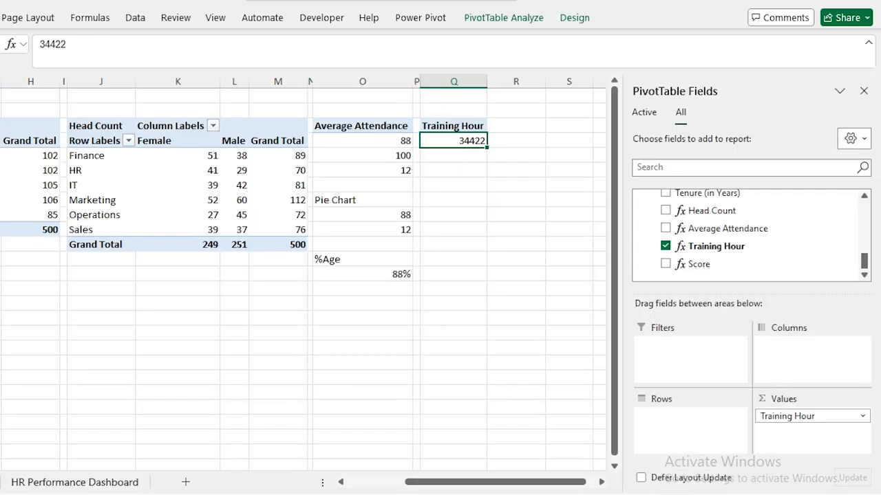
Format the Training Hour total in Q4 as 34,422 with Comma Style and no decimals.
click(349, 70)
click(395, 76)
click(395, 75)
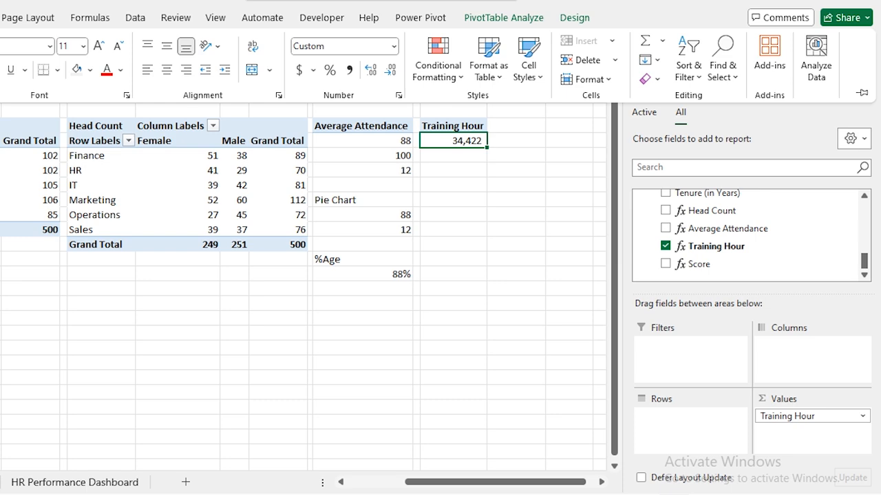
click(60, 481)
click(529, 111)
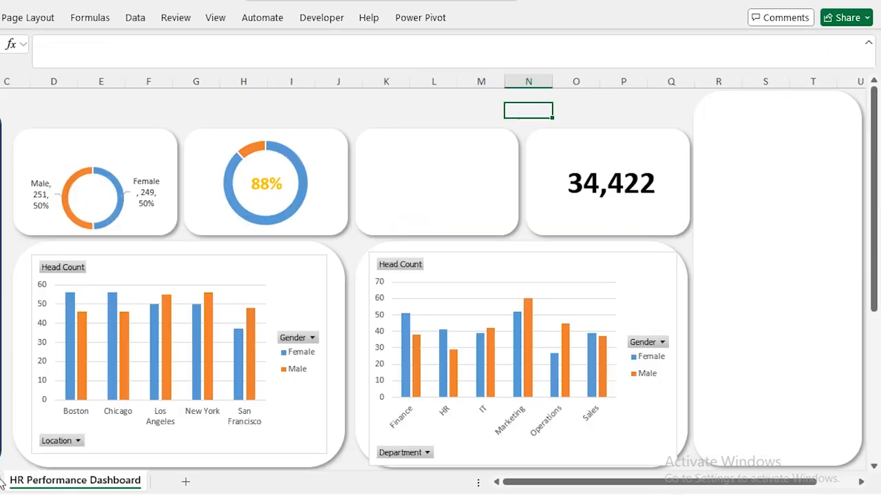
click(2, 481)
Copy the Training Hour pivot from column Q into column S, narrowing column R as a spacer.
click(453, 81)
key(ctrl+c)
drag(545, 81, 491, 81)
click(518, 82)
key(ctrl+v)
click(520, 127)
click(519, 142)
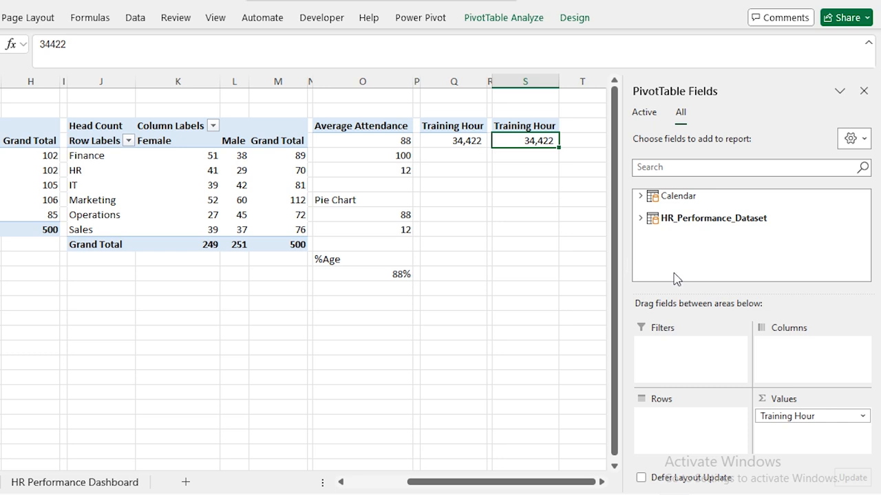
Replace Training Hour with Score in the copied pivot's Values.
drag(803, 418, 576, 321)
click(640, 218)
scroll(757, 258, down, 5)
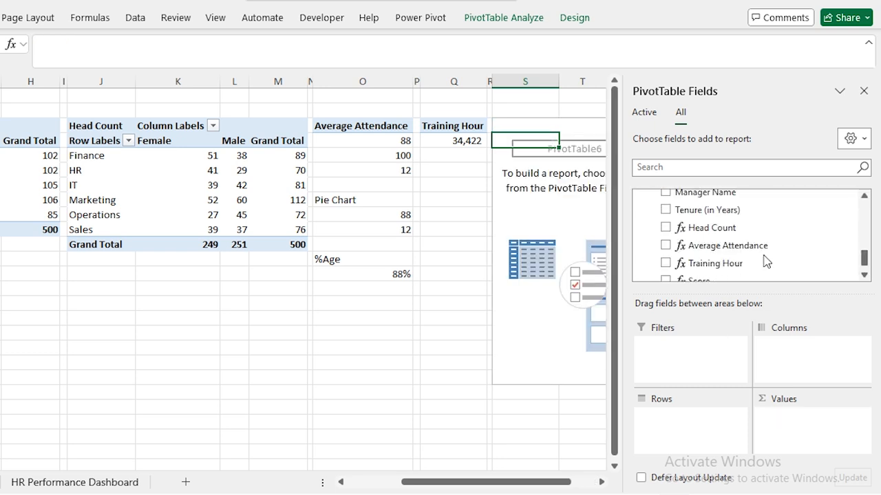
drag(705, 272, 796, 433)
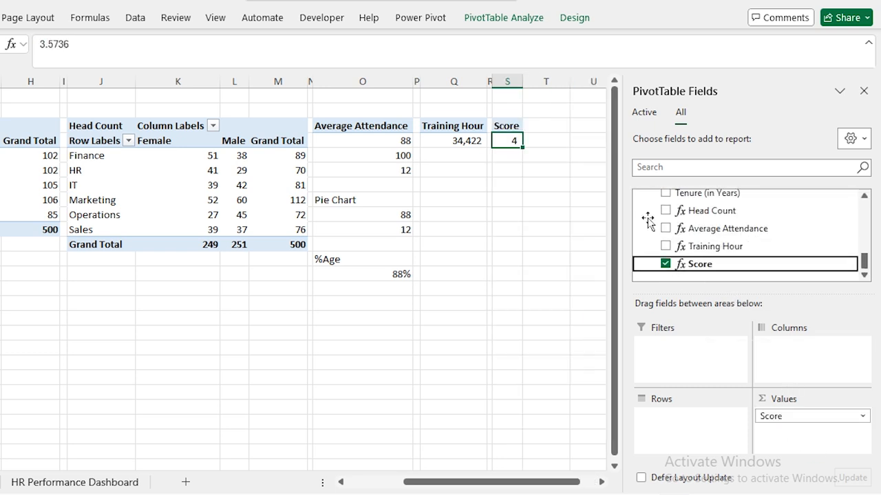
click(864, 91)
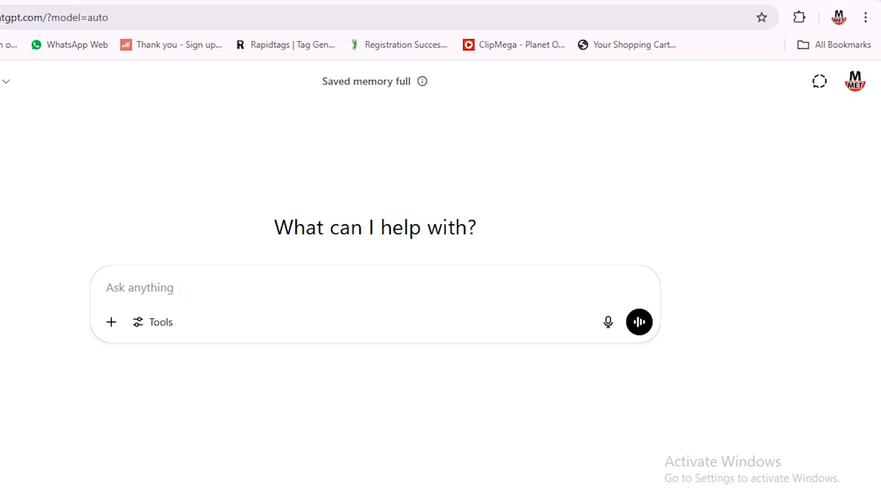
Ask ChatGPT for a REPT formula turning the S4 score into five stars, and copy it.
key(ctrl+v)
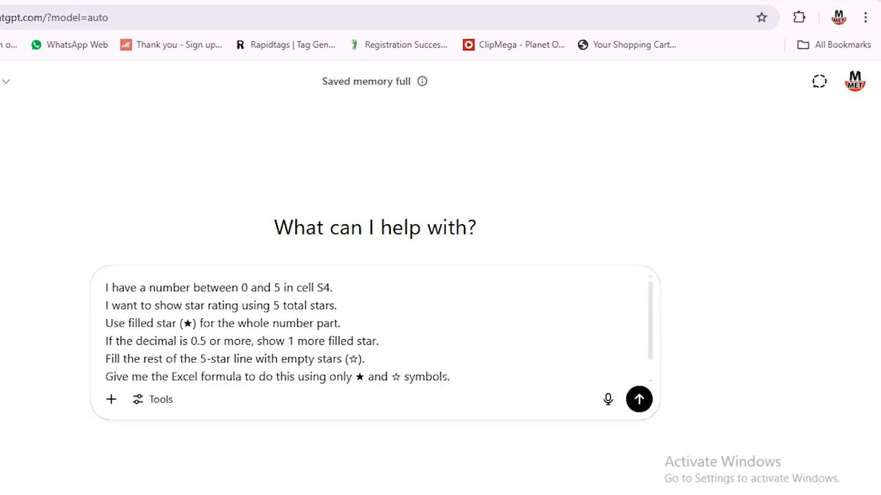
key(Return)
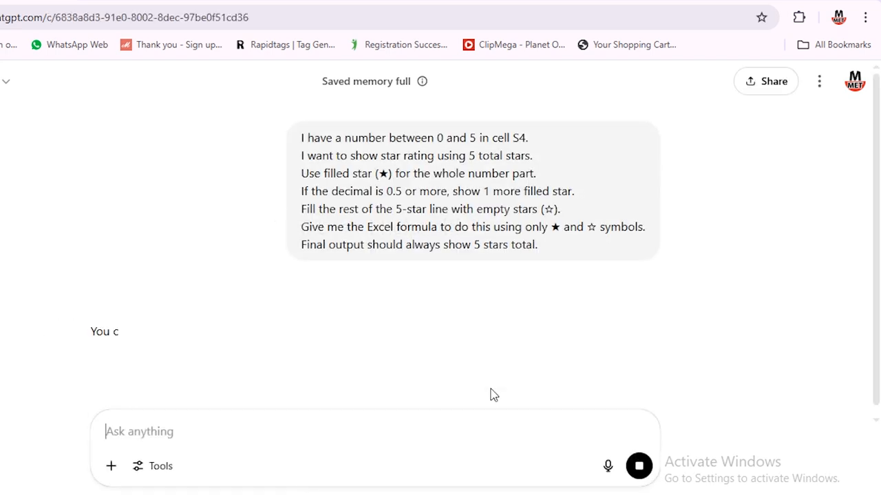
scroll(533, 366, down, 2)
click(570, 214)
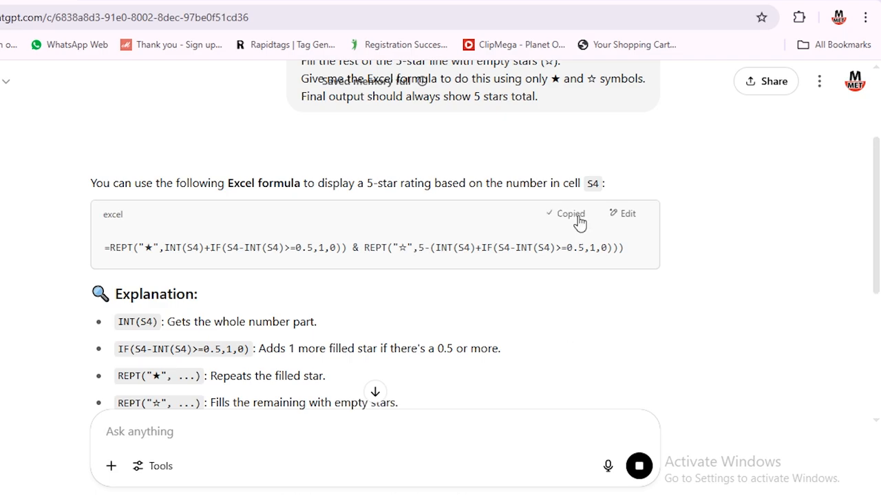
key(alt+Tab)
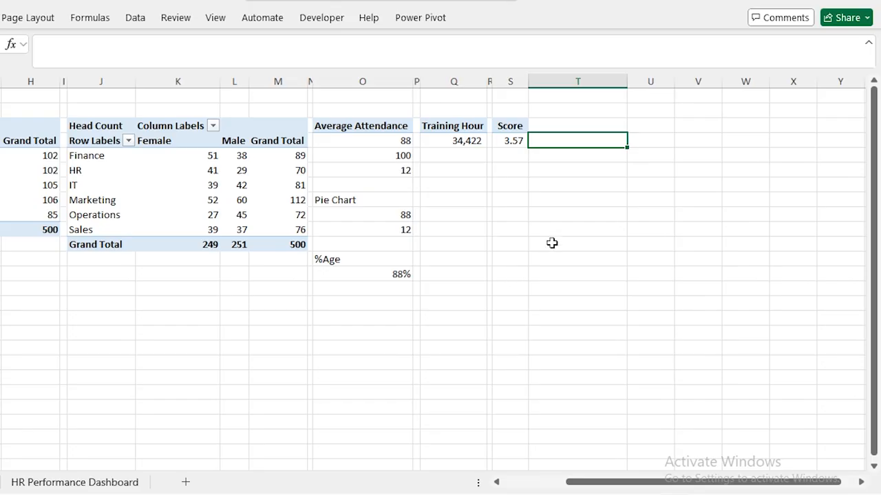
Paste the star-rating formula into T4 so the 3.57 score shows ★★★★☆.
key(ctrl+v)
key(Return)
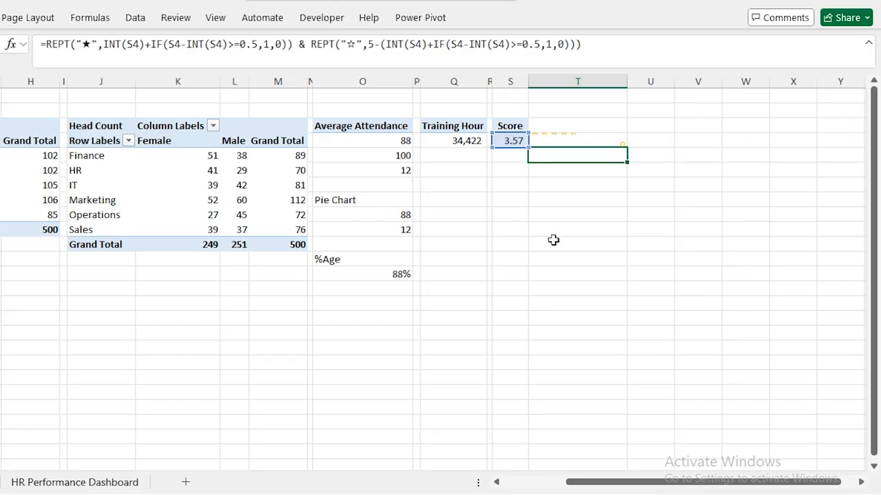
key(Up)
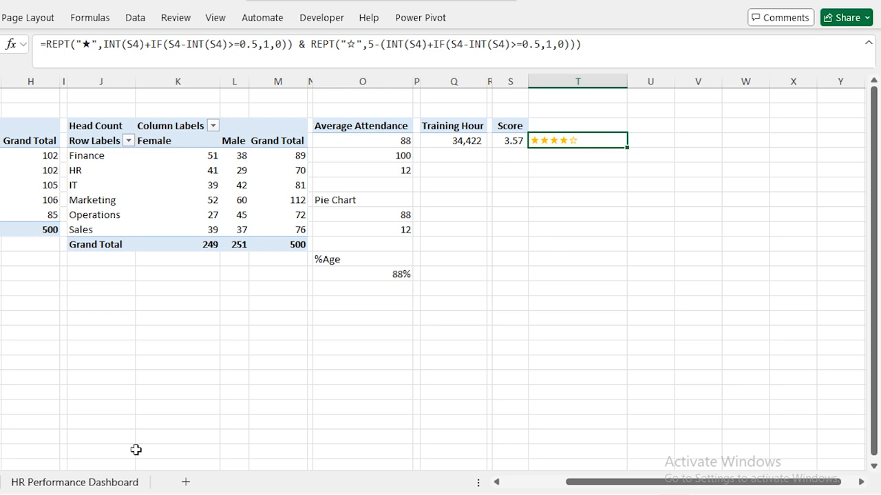
click(75, 482)
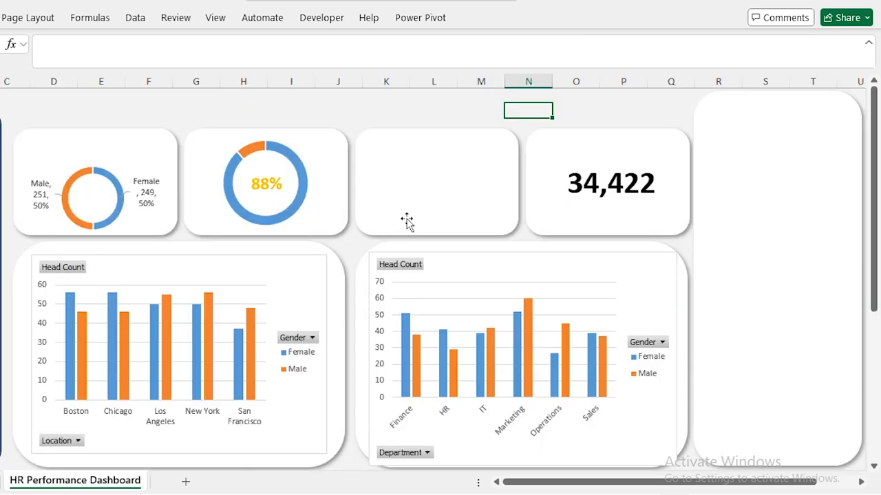
Link the empty third KPI card to =Sheet1!T4 so it shows the star rating.
click(446, 167)
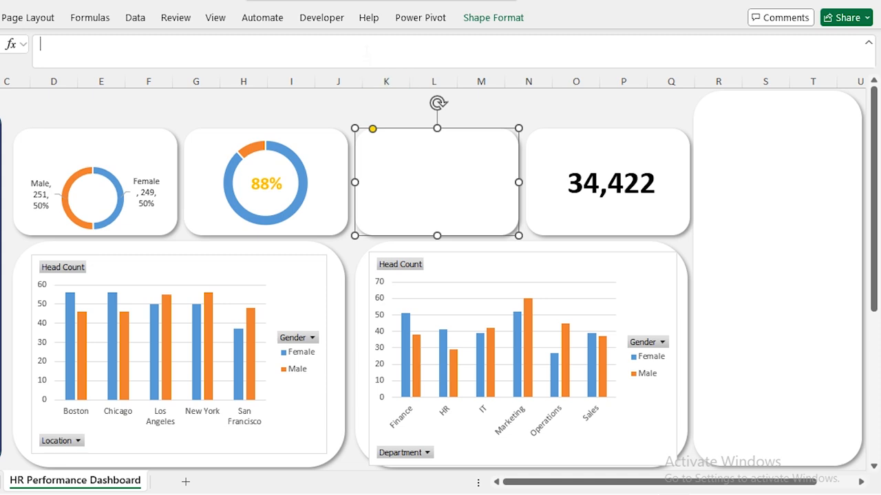
key(ctrl+Page_Up)
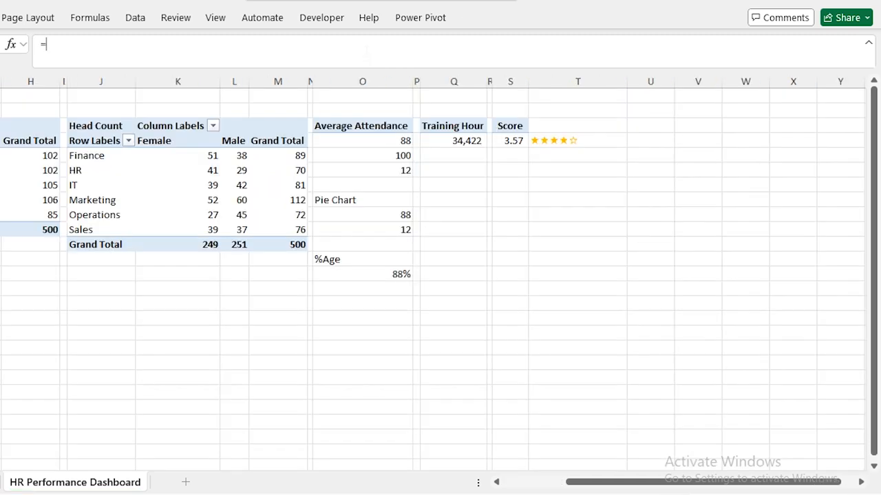
click(584, 142)
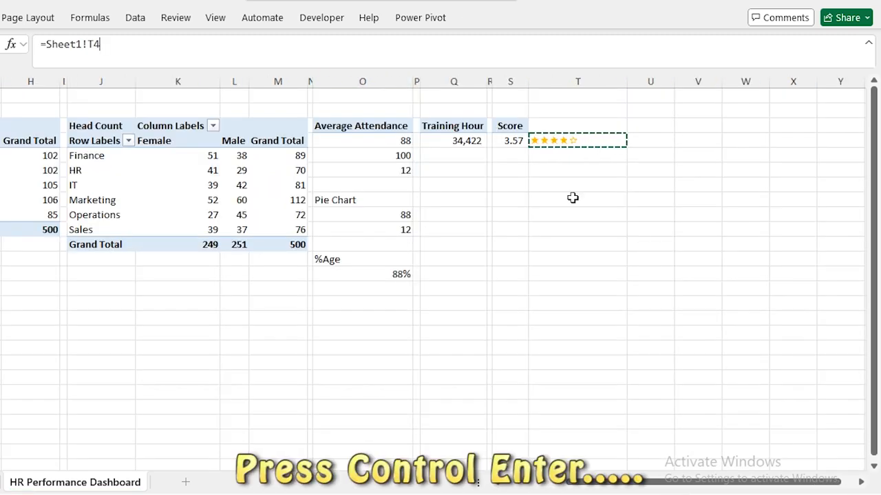
key(ctrl+Return)
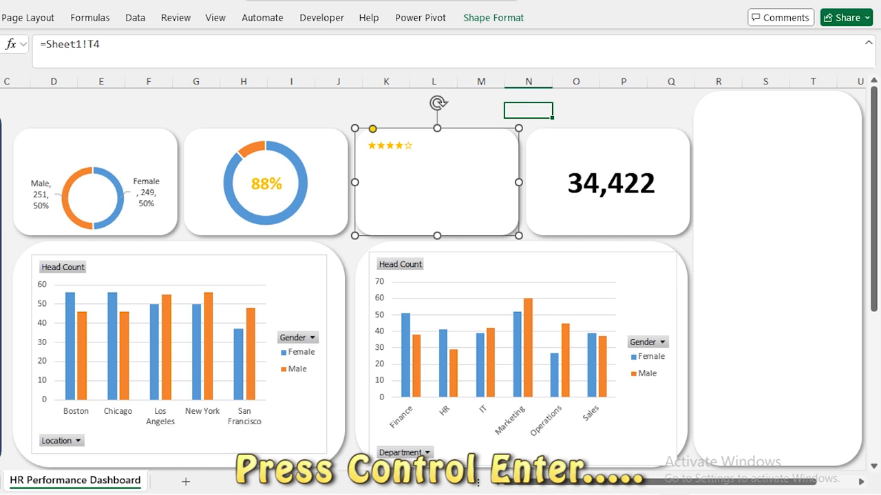
Centre the stars middle and center in the card at font size 32.
click(0, 17)
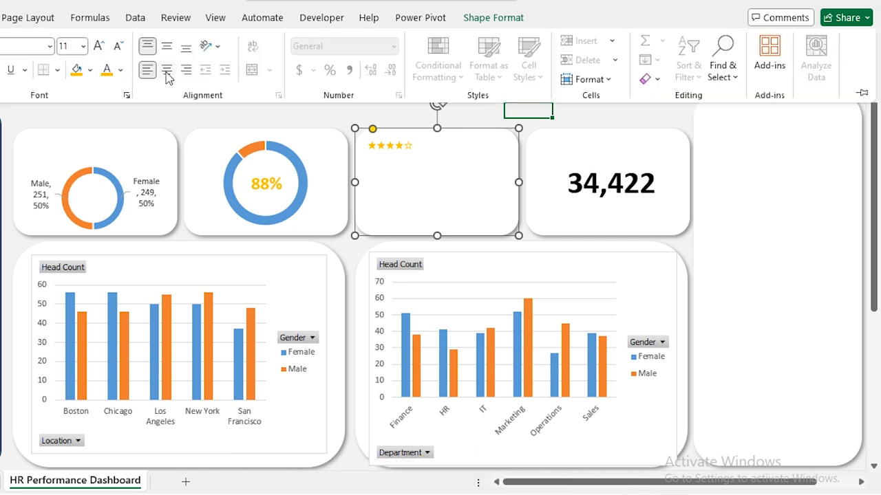
click(166, 70)
click(169, 48)
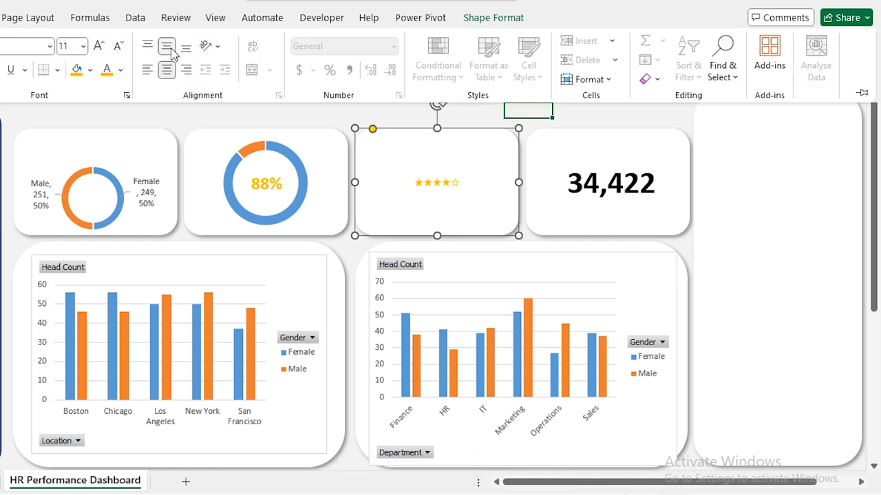
click(99, 46)
click(99, 47)
click(99, 47)
click(99, 47)
click(100, 47)
click(99, 46)
click(99, 47)
click(99, 47)
click(99, 46)
click(99, 46)
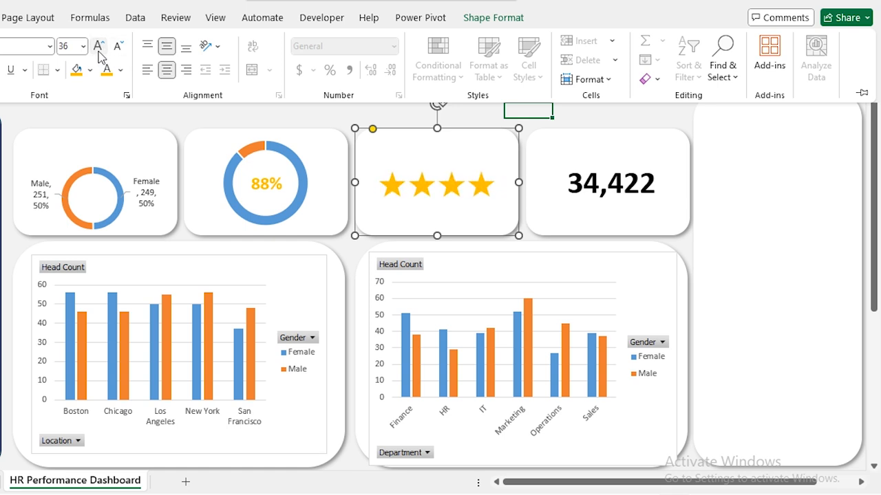
click(118, 46)
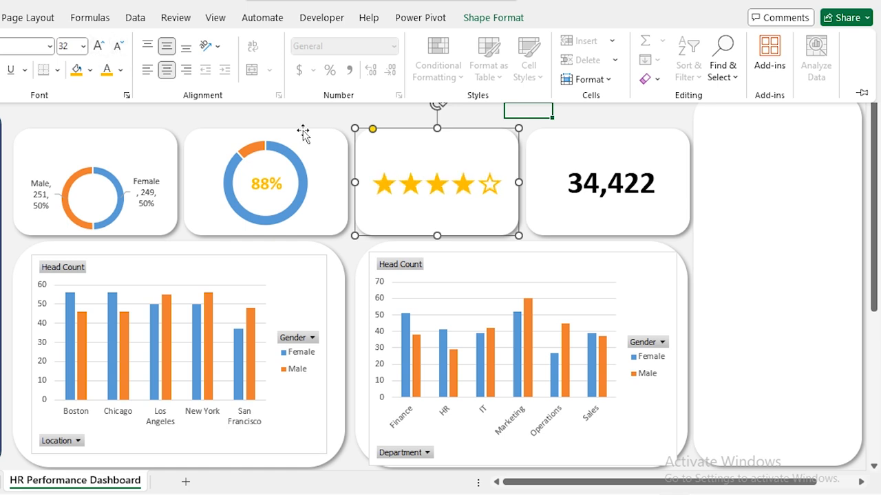
click(319, 114)
click(342, 108)
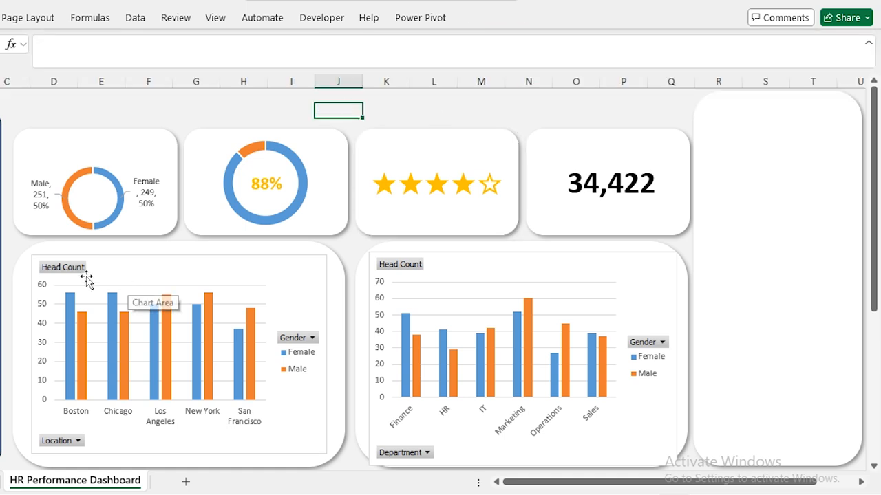
Hide the field buttons and delete the gridlines on the location chart.
right_click(57, 269)
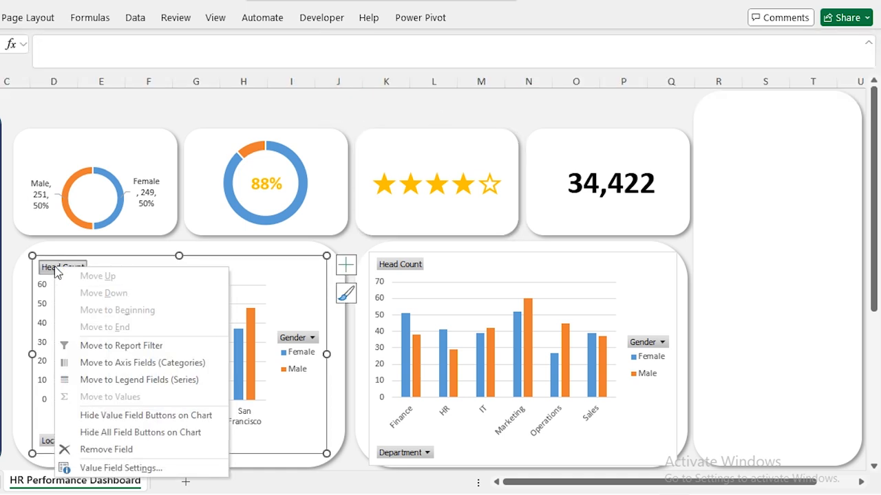
click(114, 432)
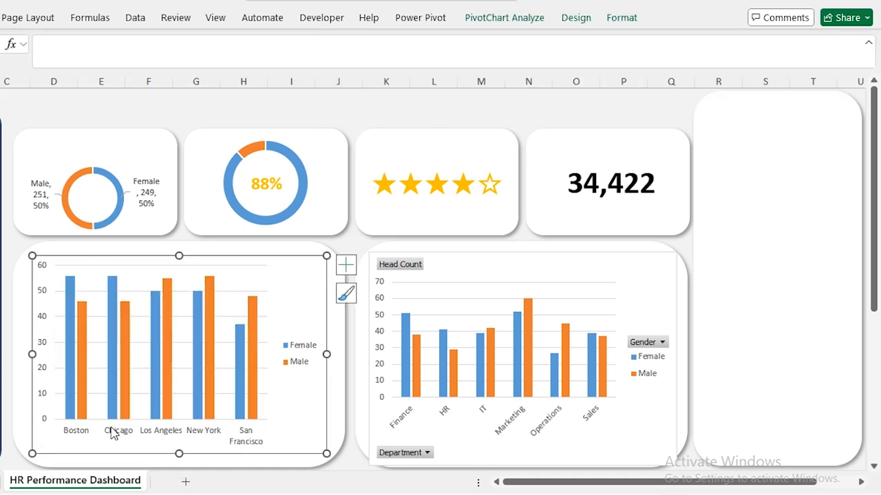
click(229, 291)
key(Delete)
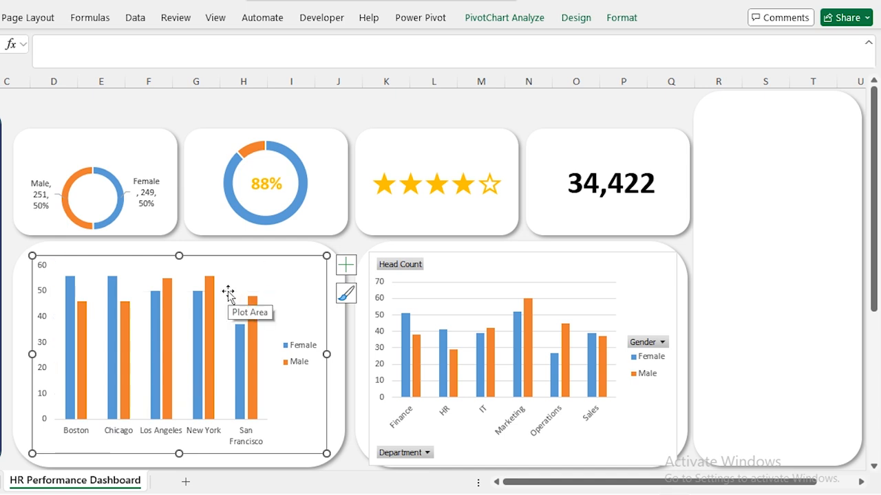
Give the location chart's area no fill and no border.
double_click(244, 260)
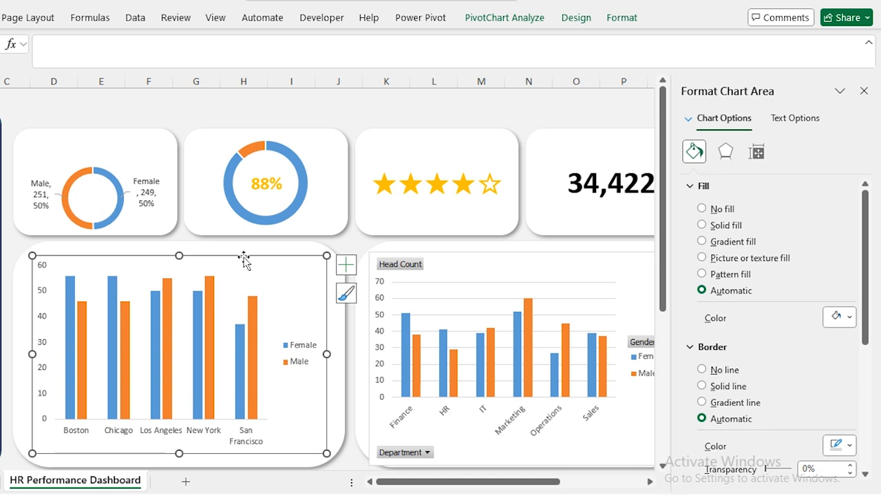
click(702, 209)
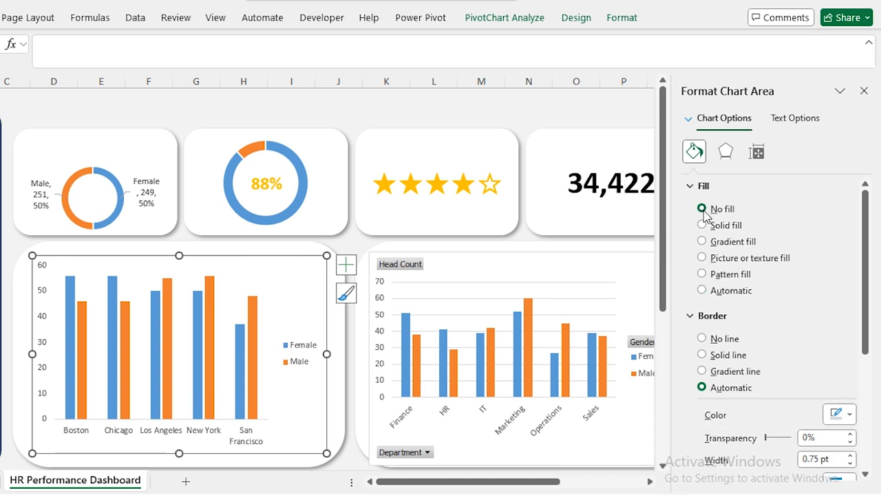
click(702, 338)
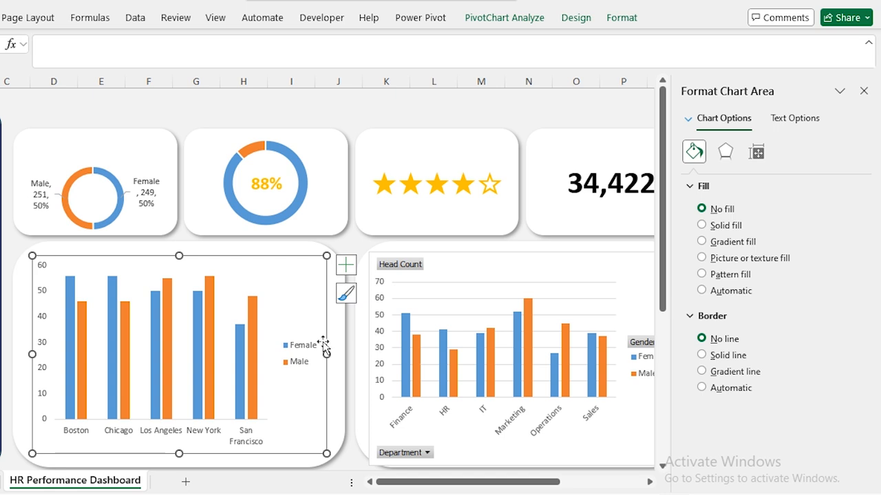
Move the location chart's Female/Male legend to the bottom.
click(305, 354)
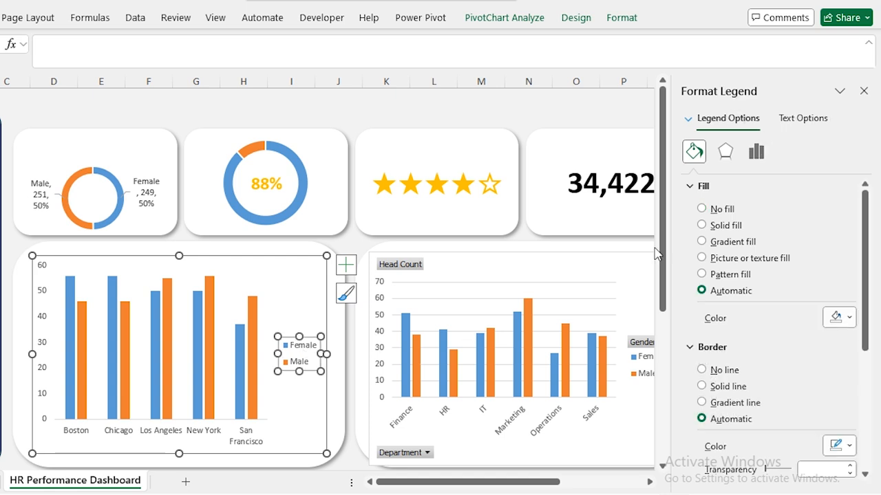
click(756, 151)
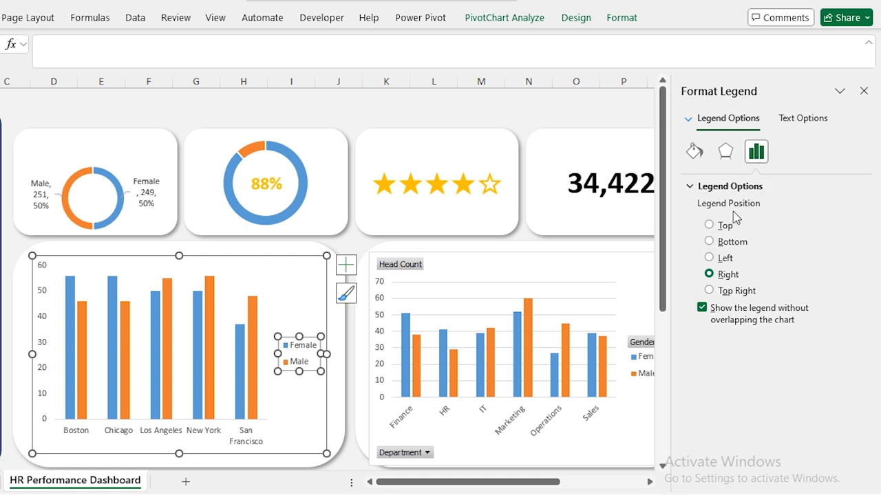
click(709, 241)
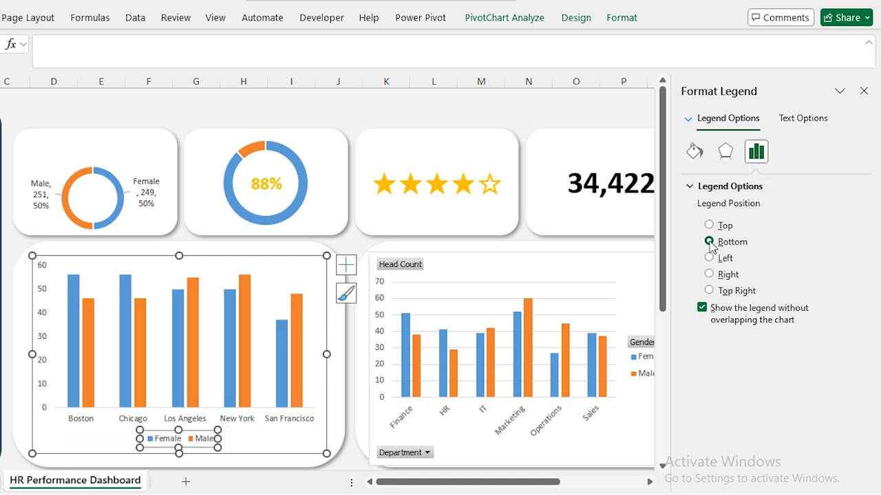
click(537, 258)
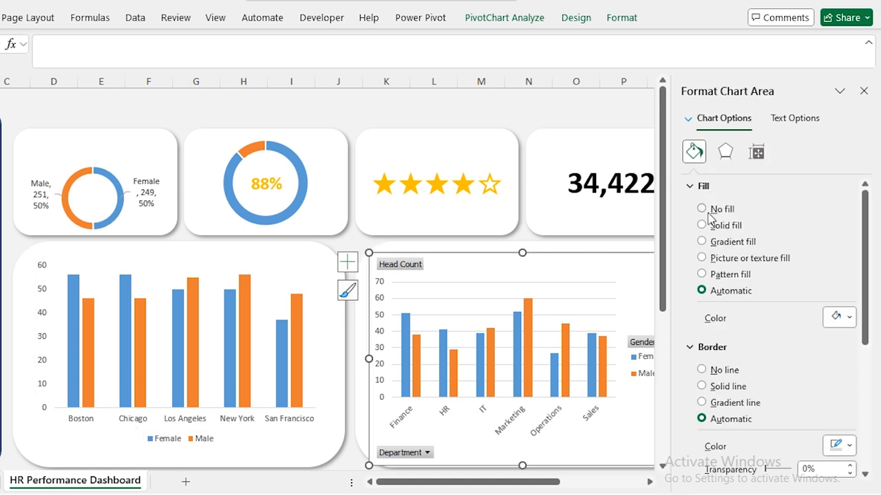
Give the department chart no fill or outline and put its legend at the bottom.
click(703, 212)
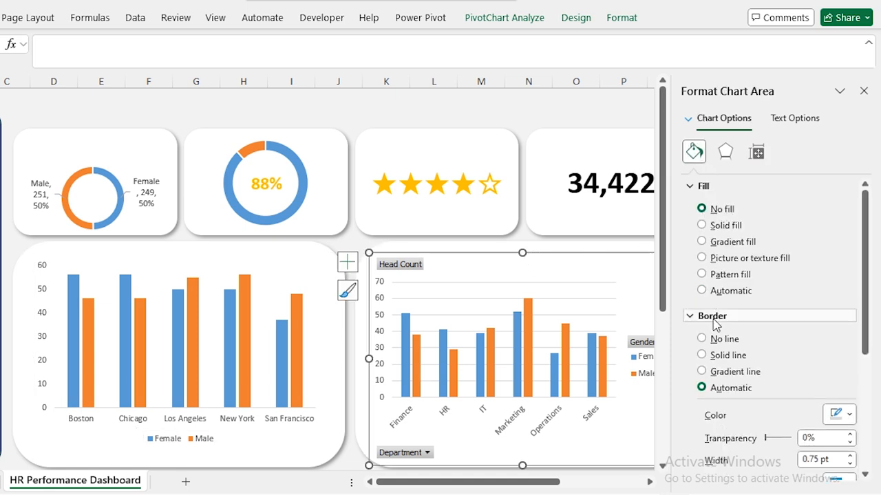
click(705, 339)
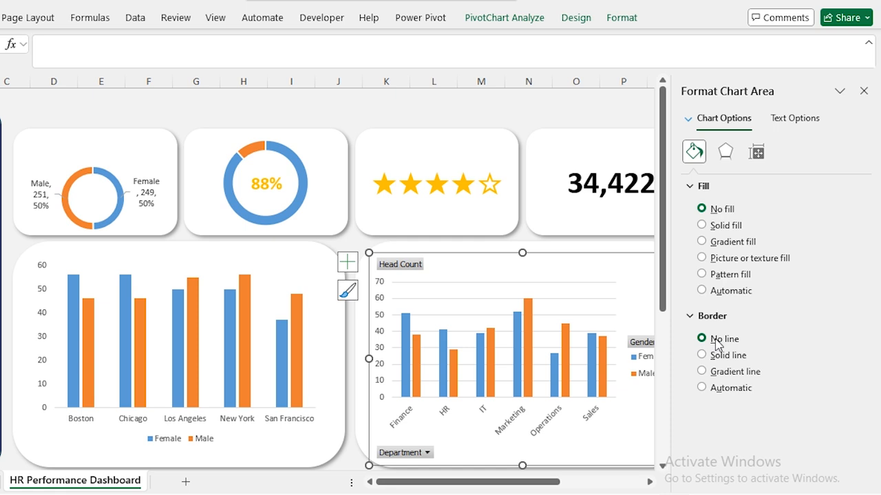
click(640, 346)
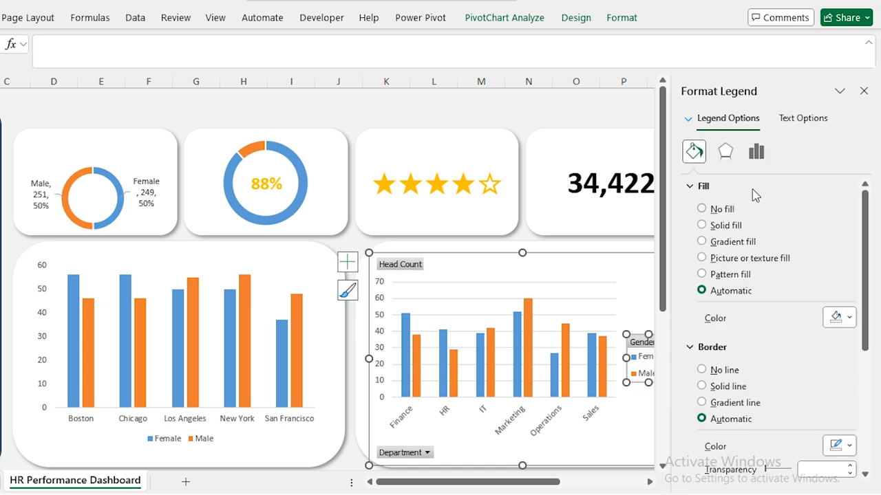
click(756, 152)
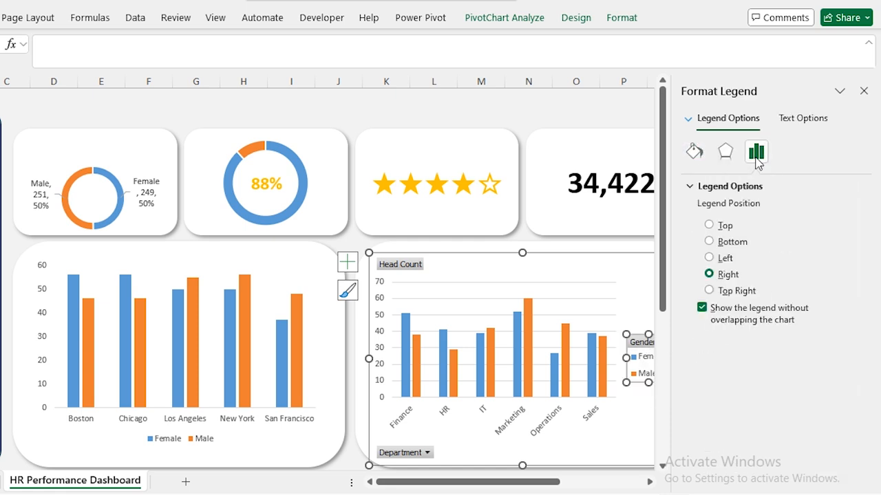
click(709, 242)
Delete the department chart's major gridlines.
click(481, 298)
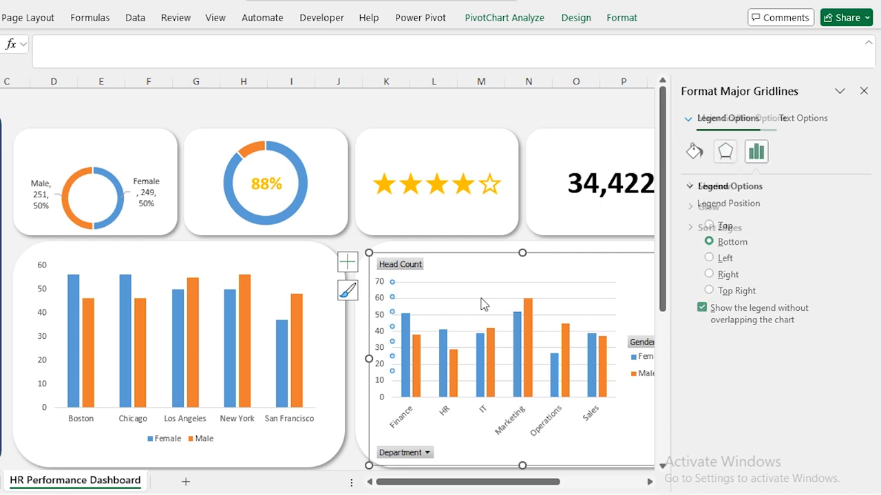
key(Delete)
right_click(391, 272)
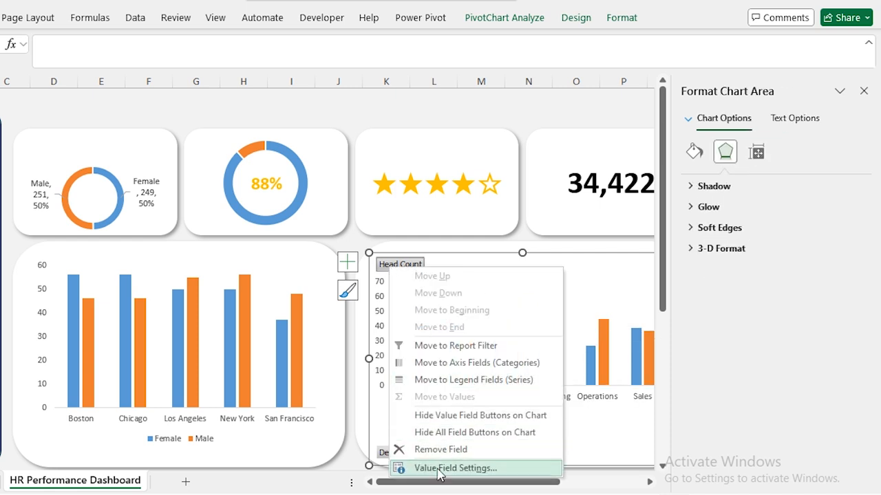
Hide the department chart's field buttons and add data labels to its bars.
click(475, 432)
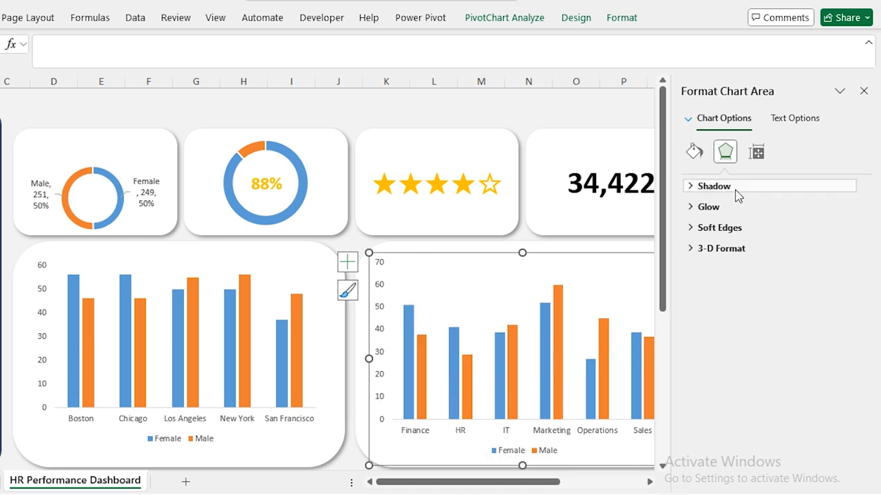
click(864, 92)
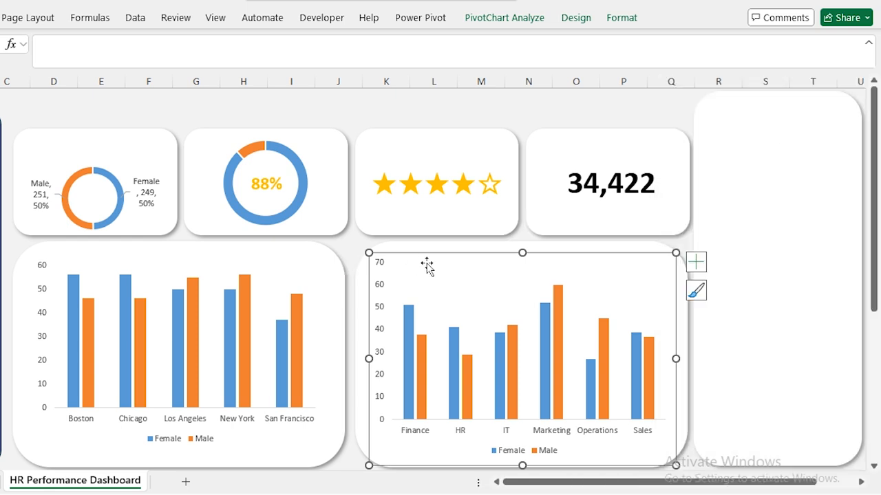
click(695, 262)
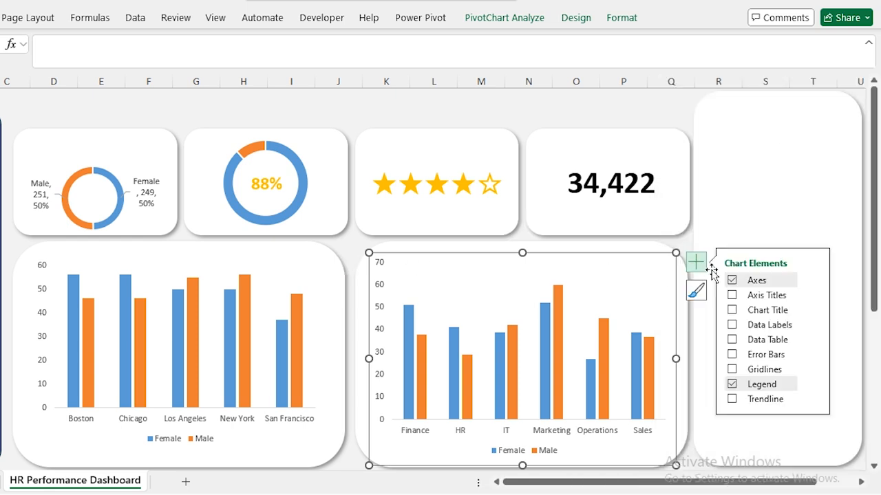
click(732, 327)
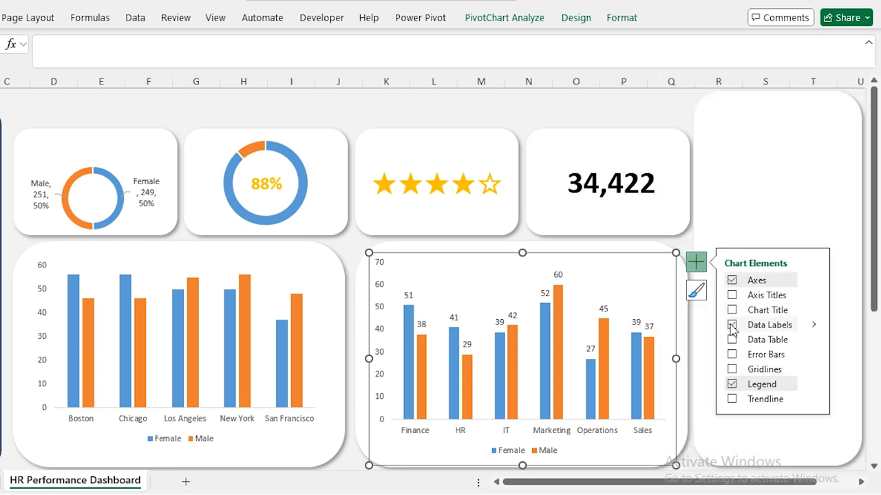
Add value labels to the location chart's Female and Male bars, e.g. 56 and 46 for Boston.
click(243, 245)
click(276, 267)
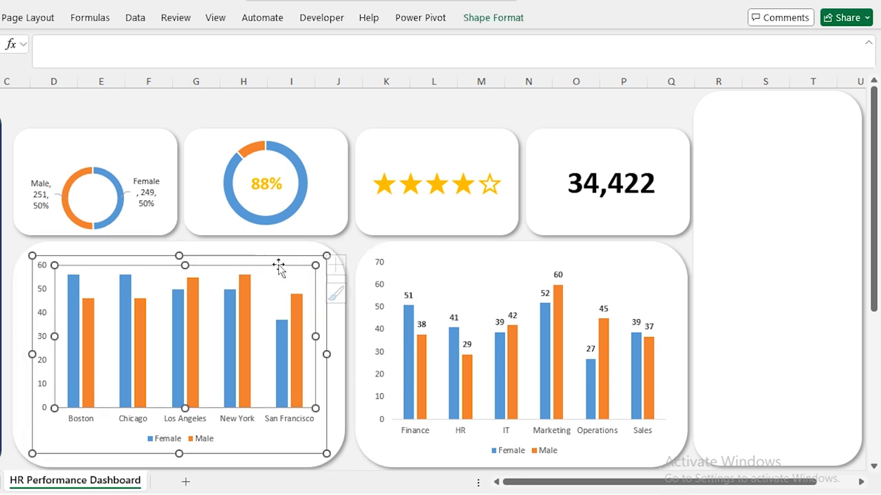
click(346, 264)
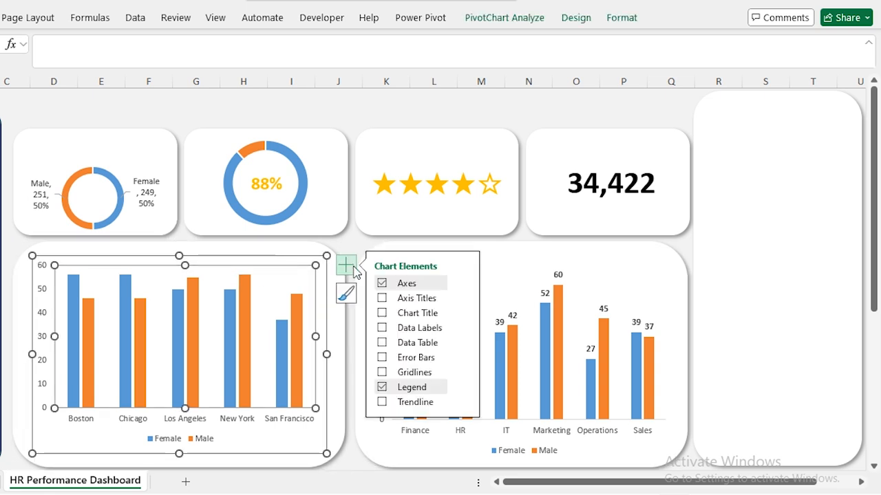
click(381, 329)
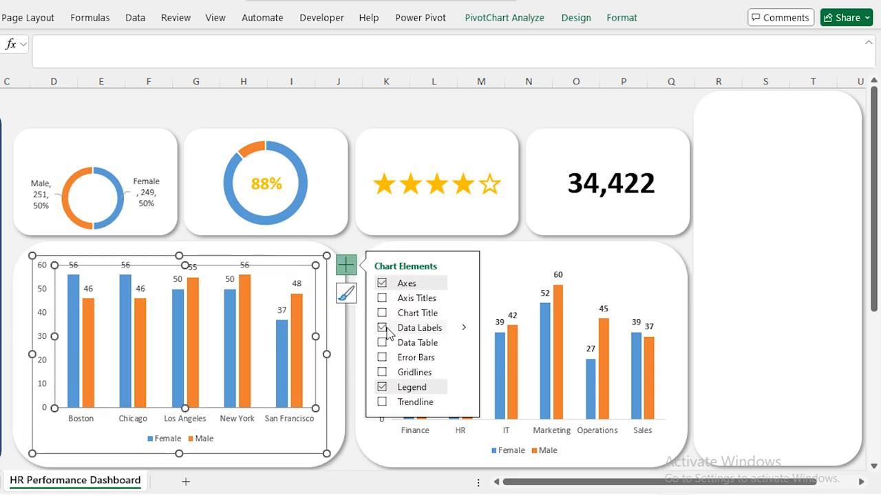
click(231, 279)
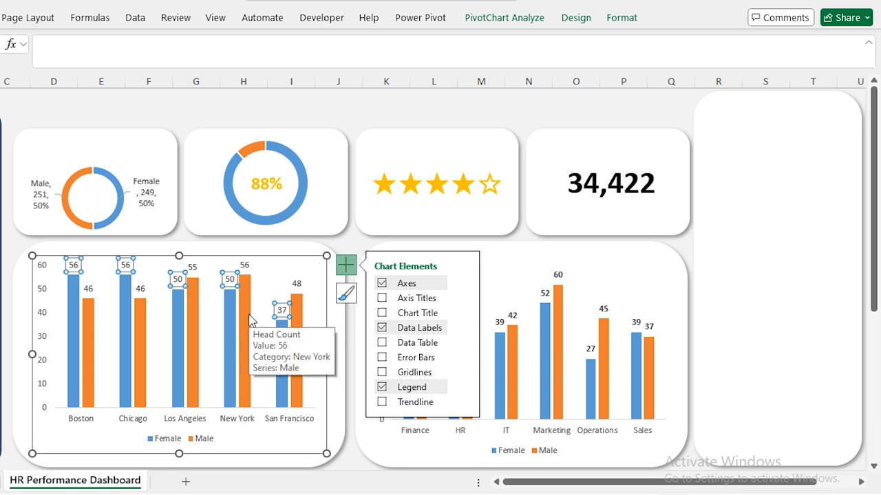
click(88, 289)
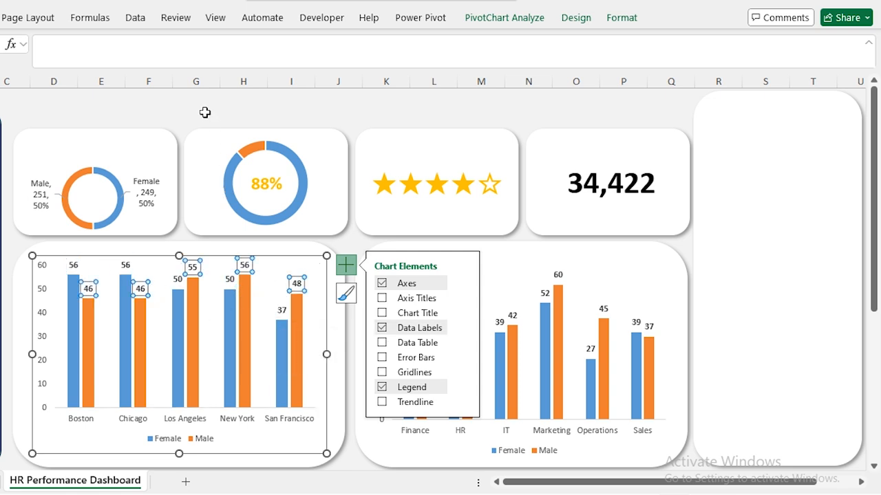
click(204, 112)
click(280, 272)
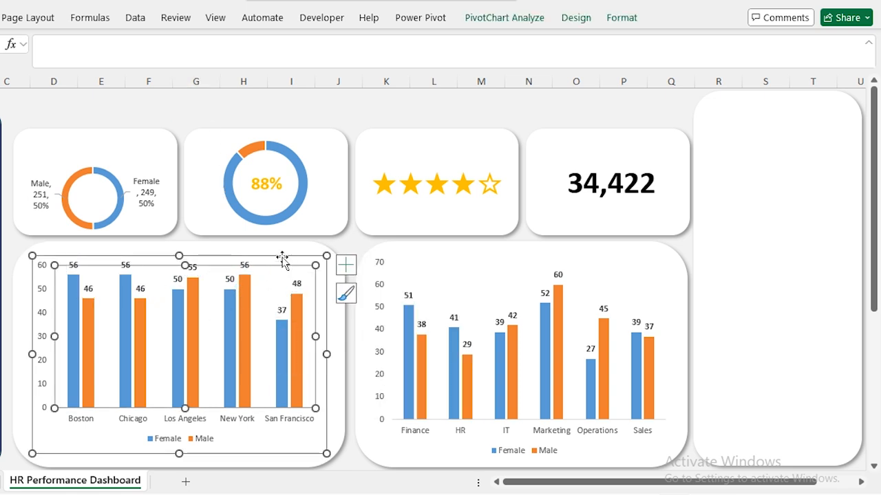
click(281, 256)
click(346, 265)
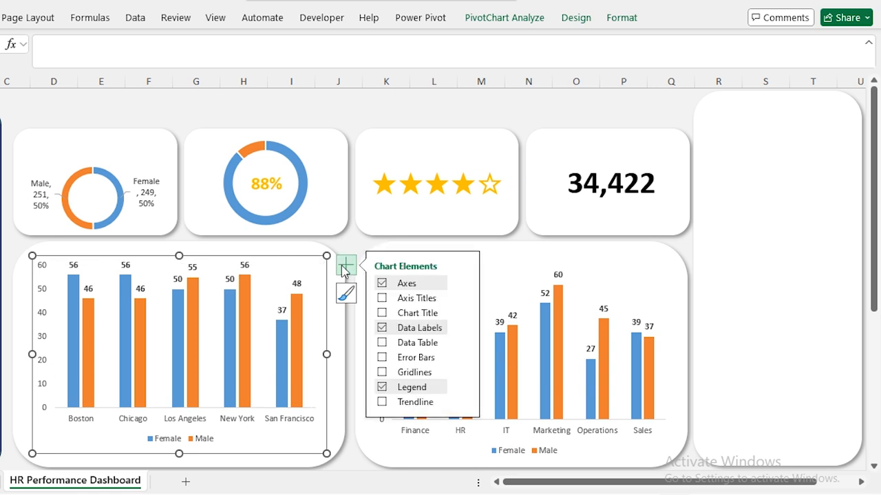
Title the location chart 'Head Count By Location & Gender'.
click(381, 313)
text(Head Count By Lo)
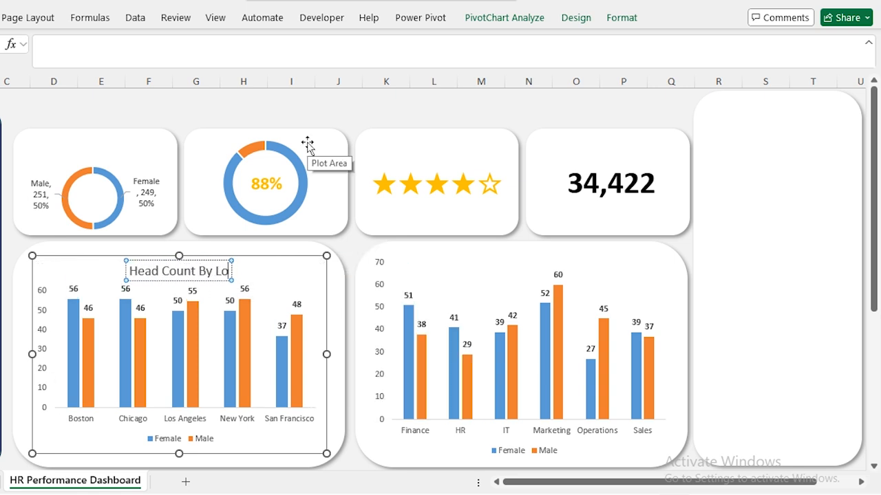
text(cation & Gender)
key(ctrl+a)
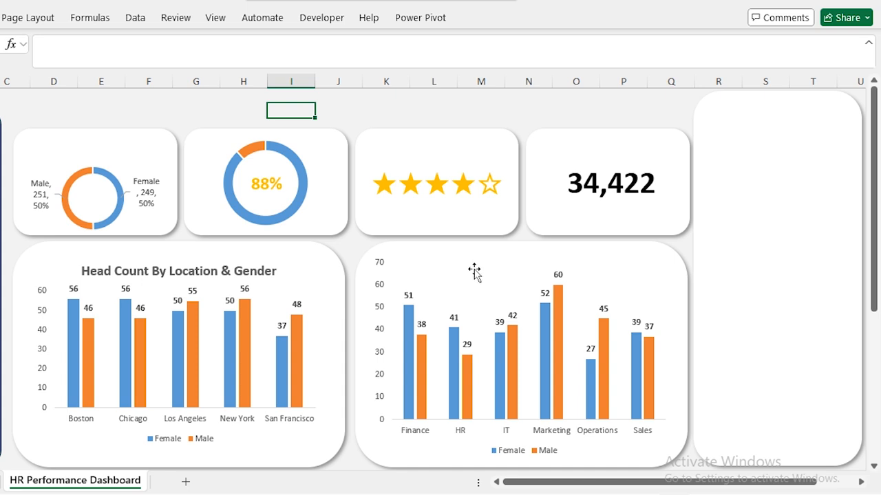
Title the department chart 'Head Count By Department & Gender'.
click(474, 272)
click(695, 261)
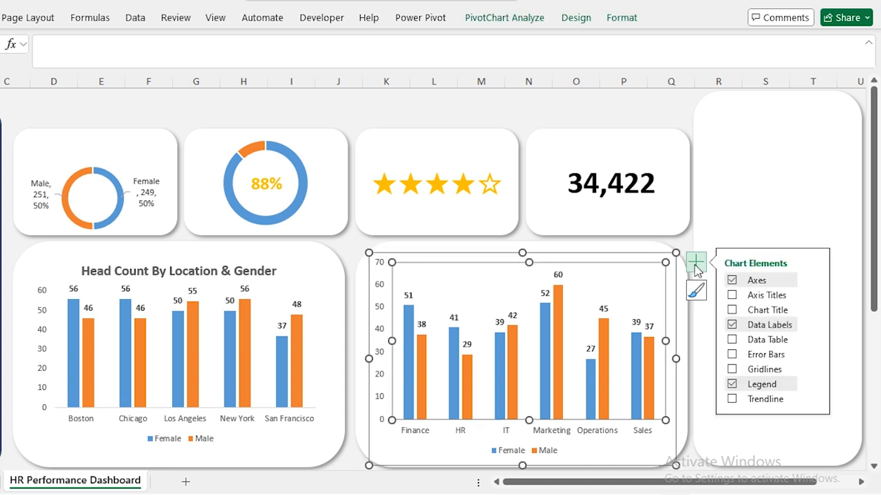
click(731, 309)
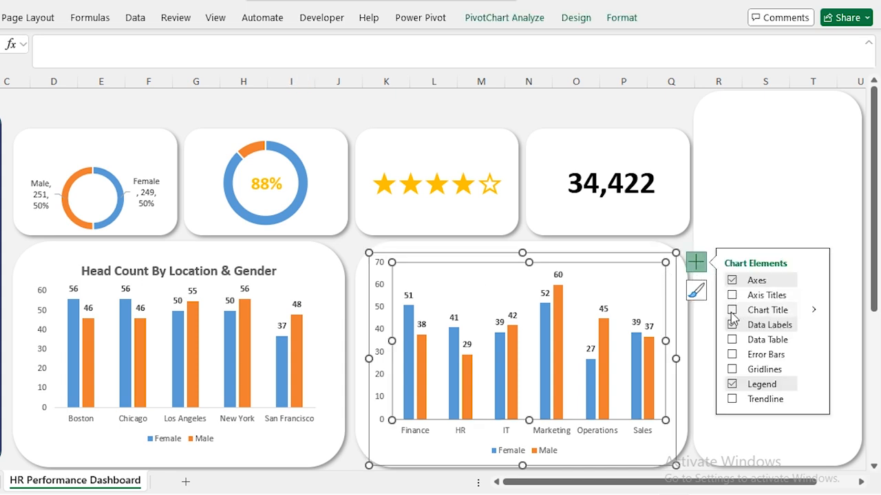
click(525, 270)
key(ctrl+a)
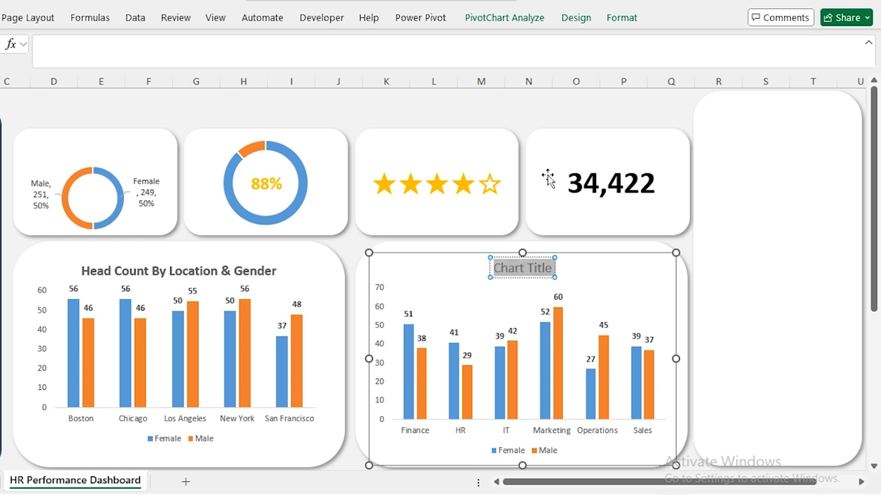
text(Head Count By)
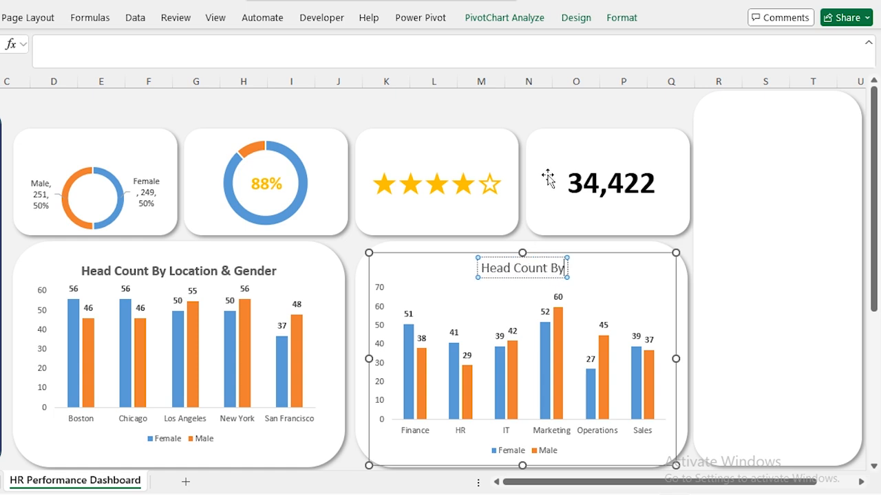
text( Department & Gender)
click(229, 102)
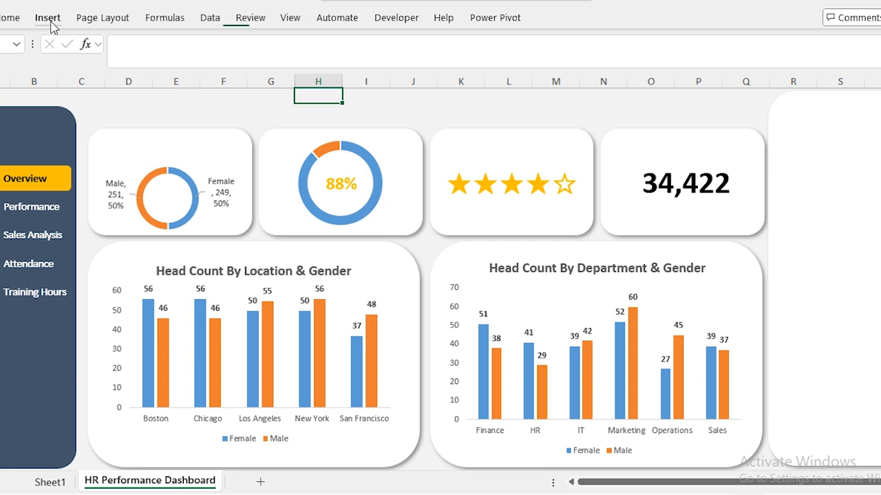
Add a centred 'Head Count' text box title to the first KPI card.
click(0, 17)
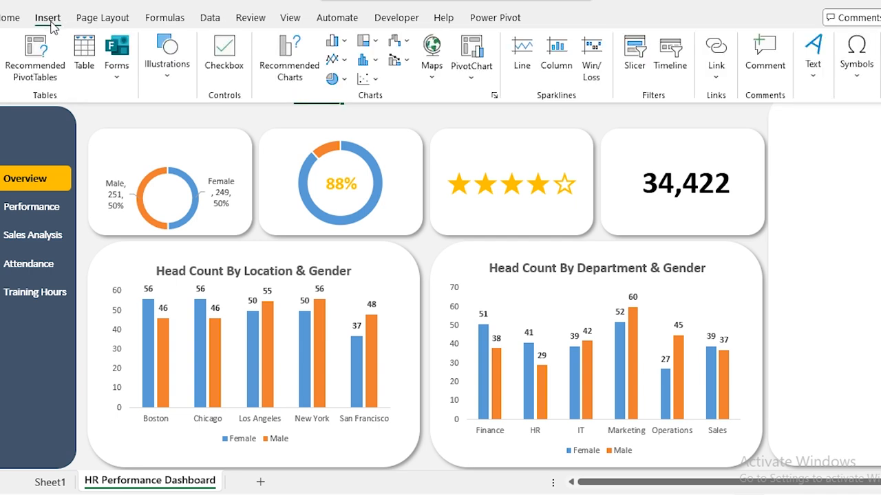
click(813, 76)
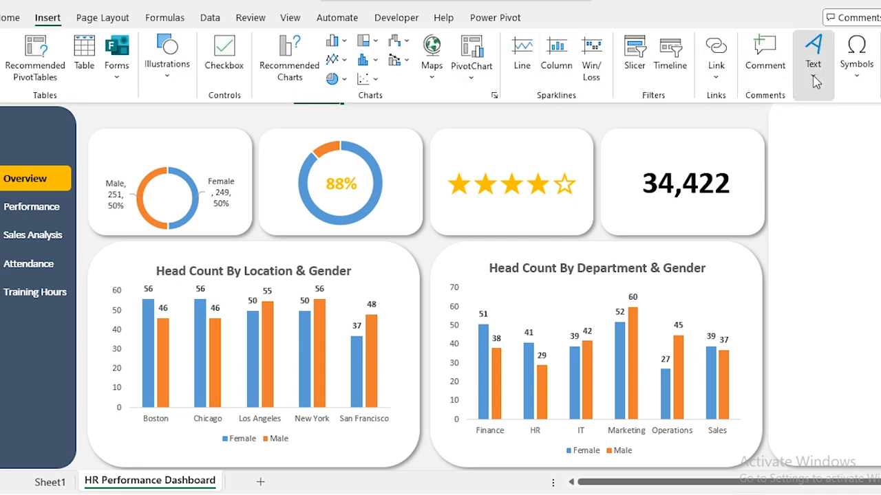
click(785, 121)
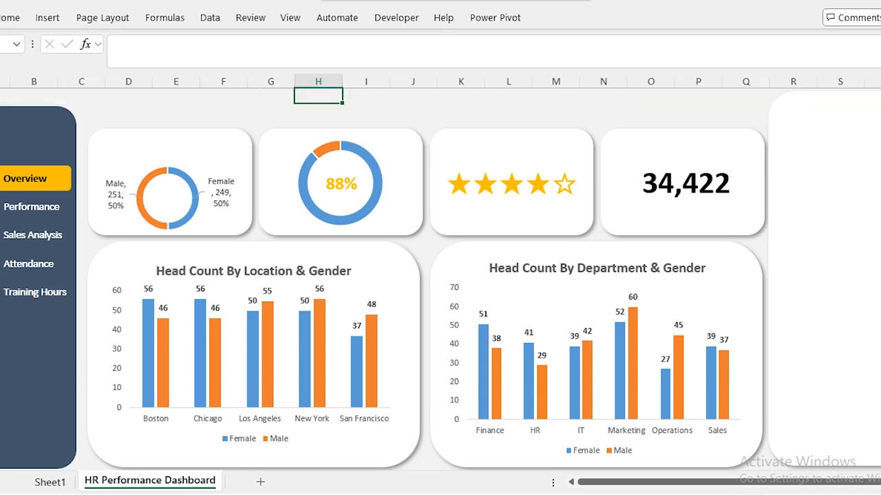
click(225, 103)
text(Head Count)
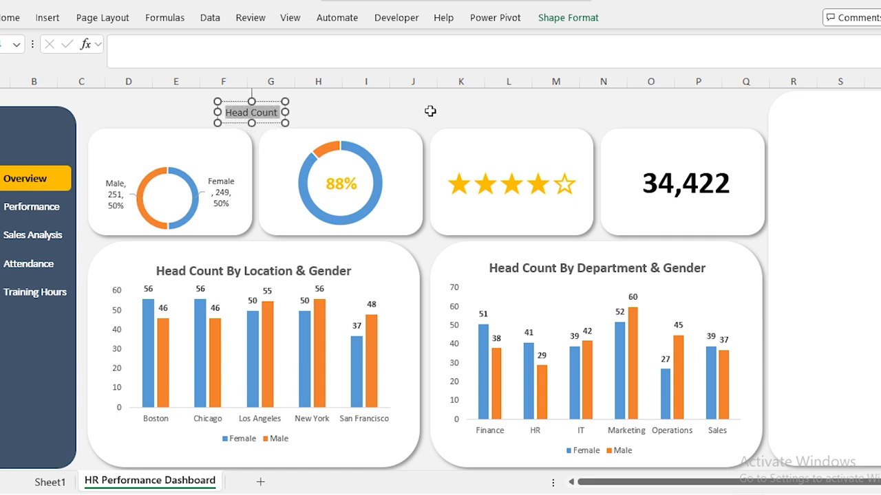
key(ctrl+a)
drag(263, 102, 88, 140)
drag(203, 139, 252, 140)
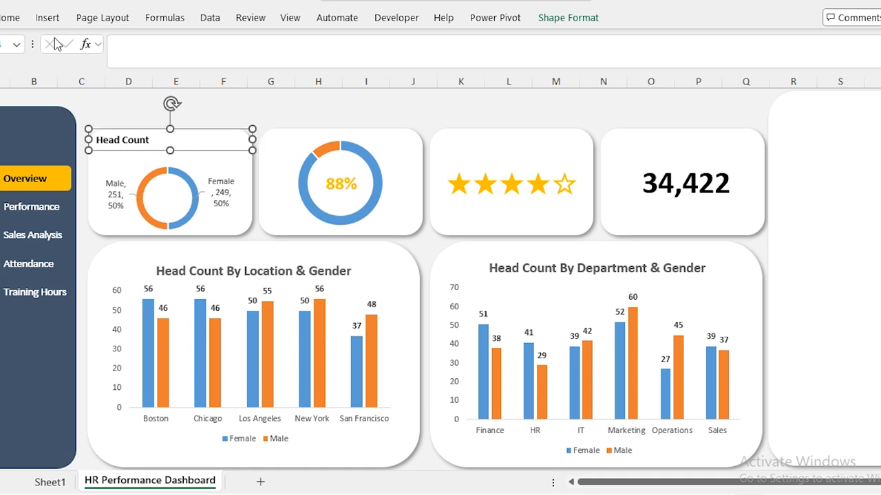
click(11, 18)
click(241, 70)
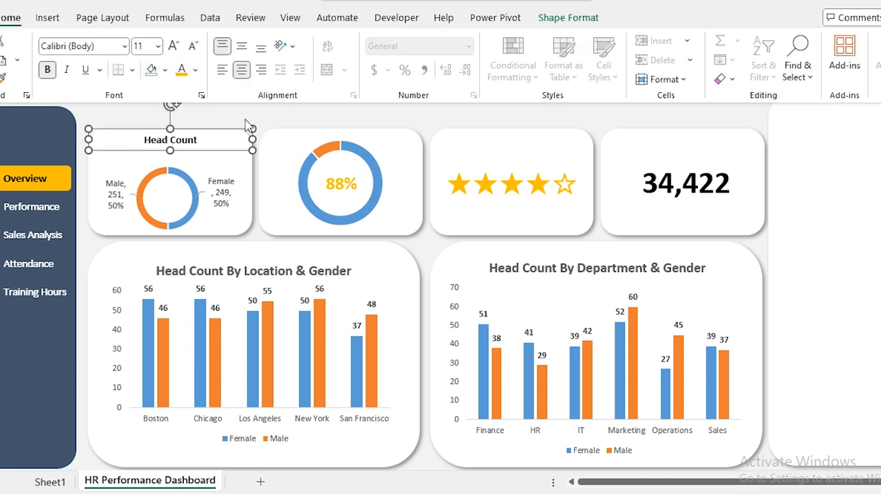
click(249, 126)
click(221, 114)
Duplicate the title onto the 88% card and retype it 'Average Attendance %'.
click(175, 140)
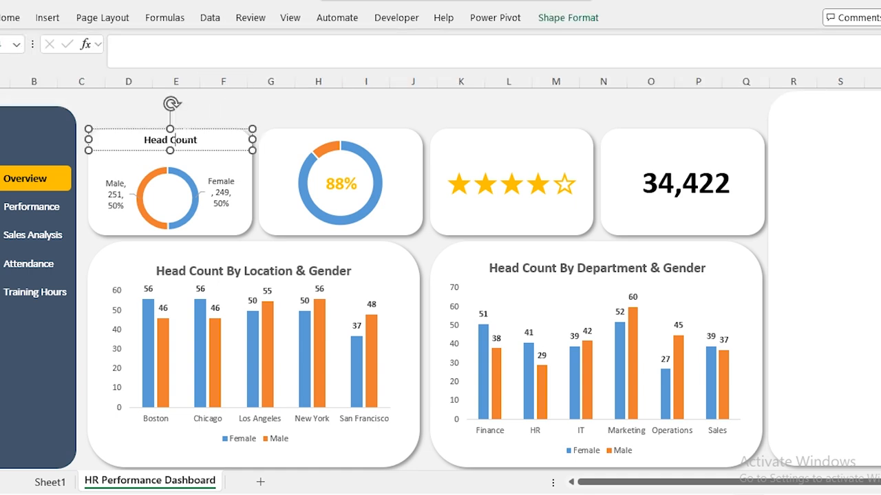
key(ctrl+d)
drag(203, 145, 361, 124)
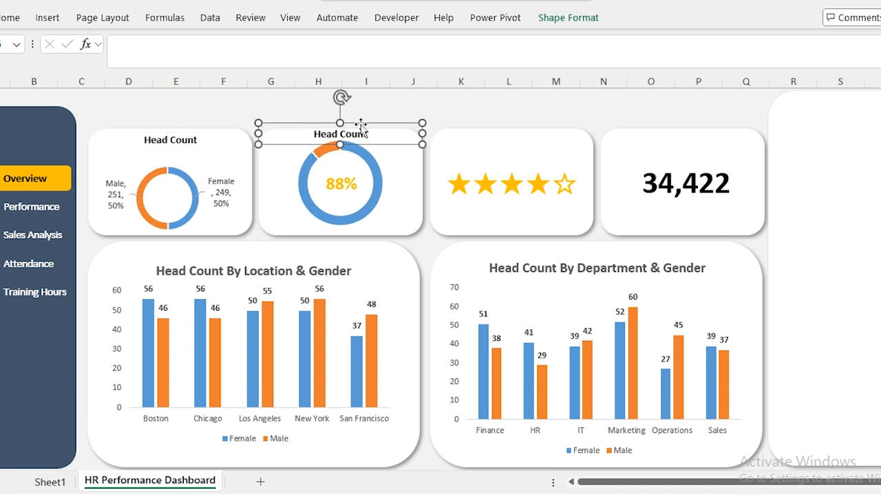
drag(340, 129, 487, 128)
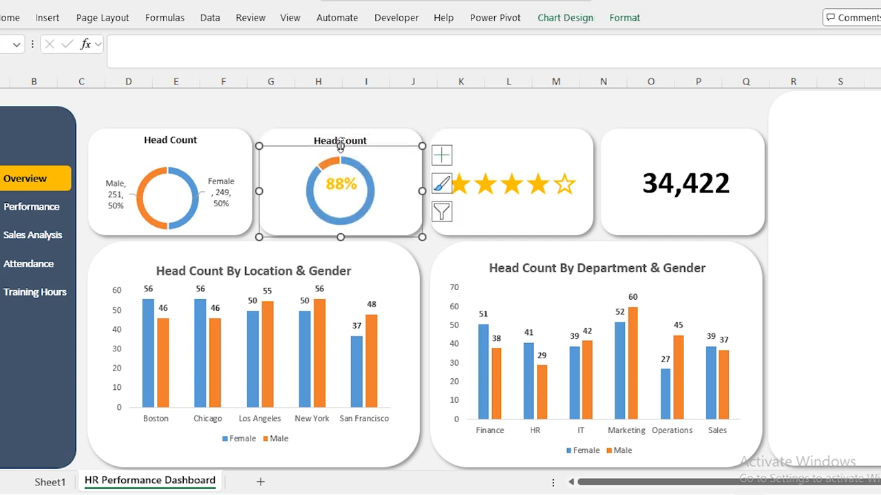
click(297, 113)
text(Average At)
key(BackSpace)
text(ge Attendance %)
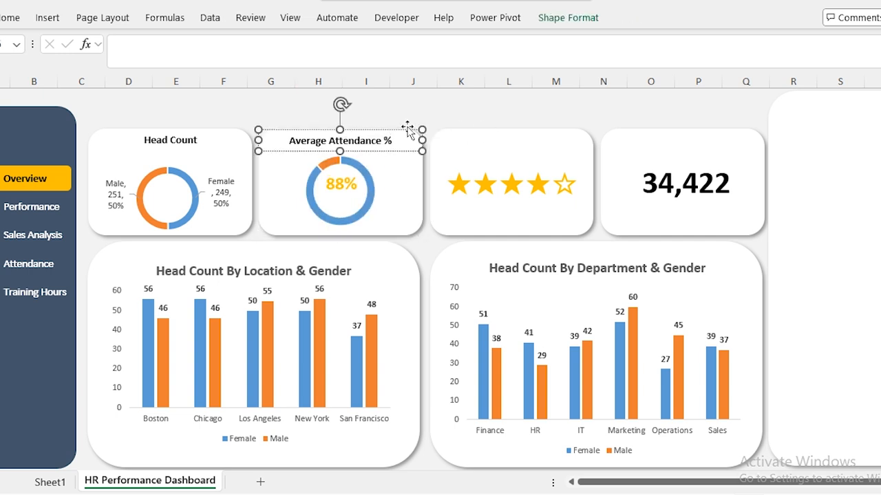
Copy titles onto the last two cards as 'Average Performance Score' and 'Training Hours'.
drag(371, 135, 537, 149)
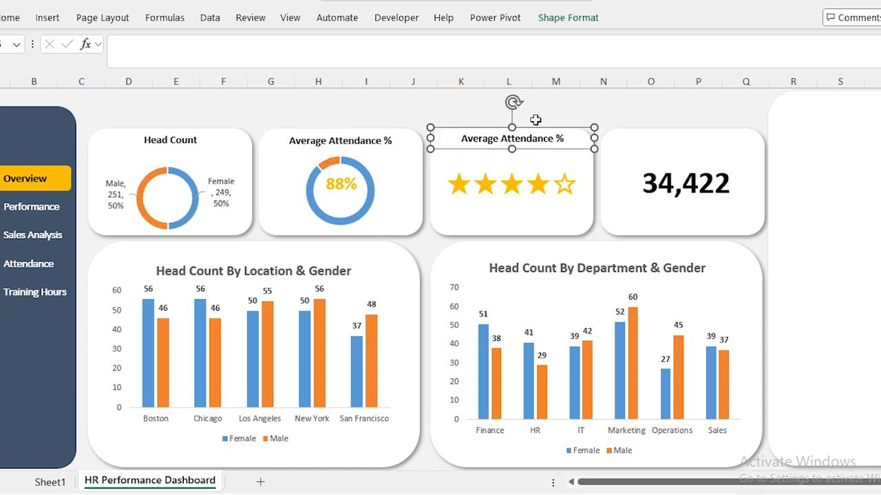
key(Return)
text(Ave)
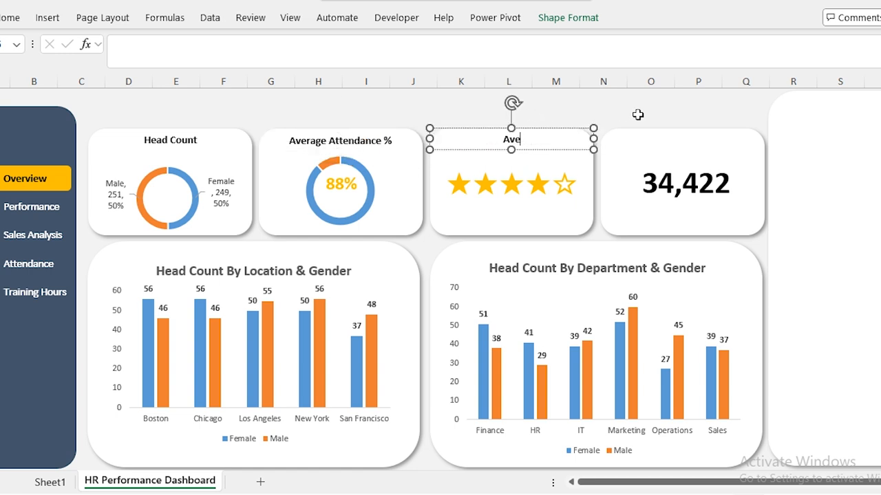
text(rage Performance Score)
drag(558, 128, 728, 129)
key(Return)
text(Training Hours)
click(384, 110)
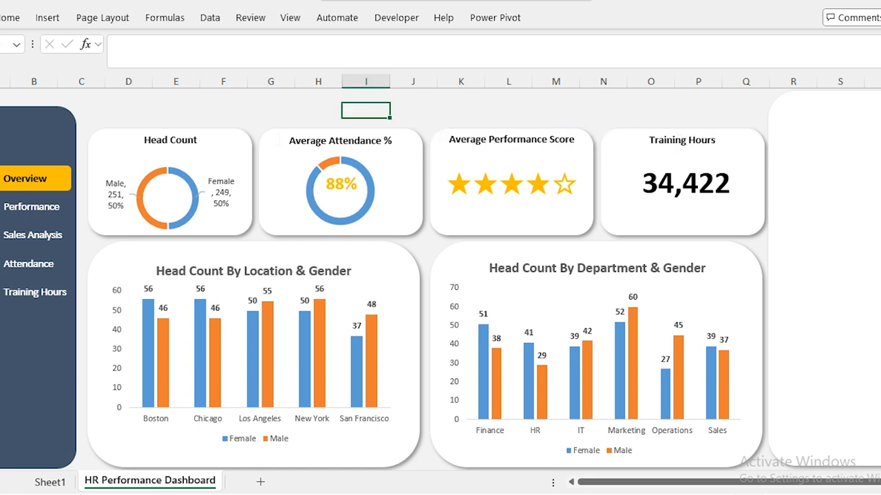
Colour the Male slice of the Head Count donut gold.
click(152, 177)
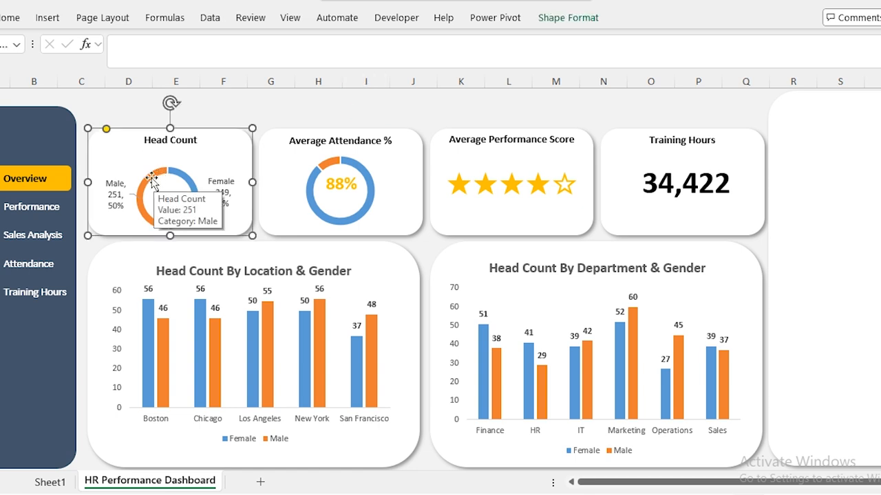
click(145, 184)
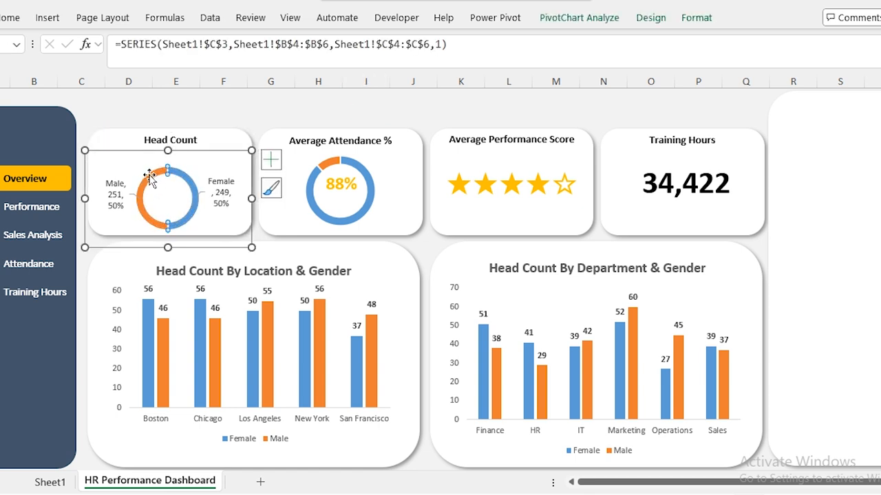
click(696, 19)
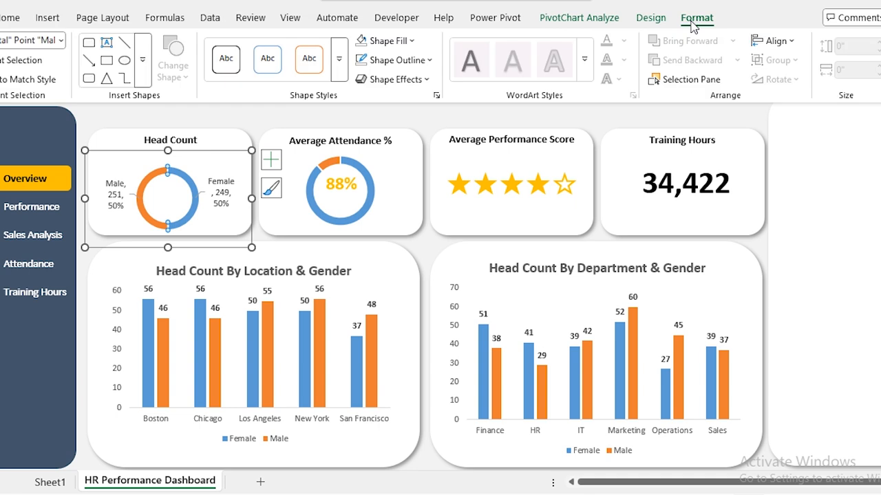
click(413, 42)
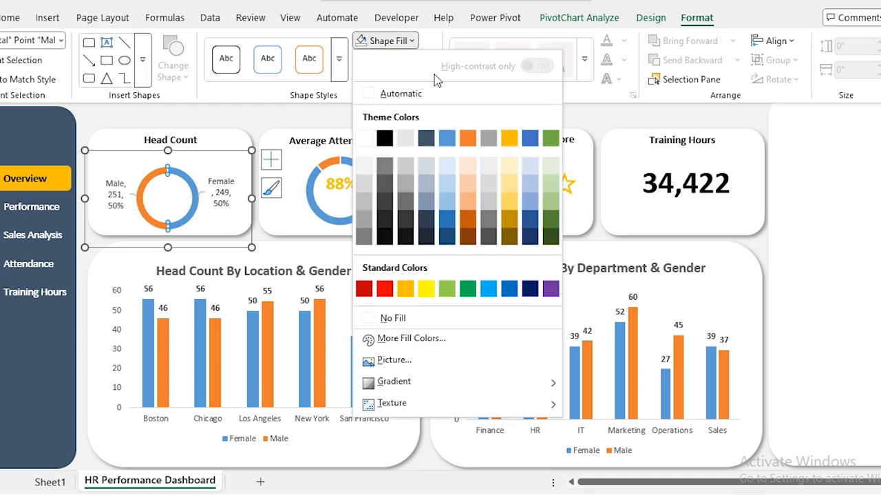
click(509, 138)
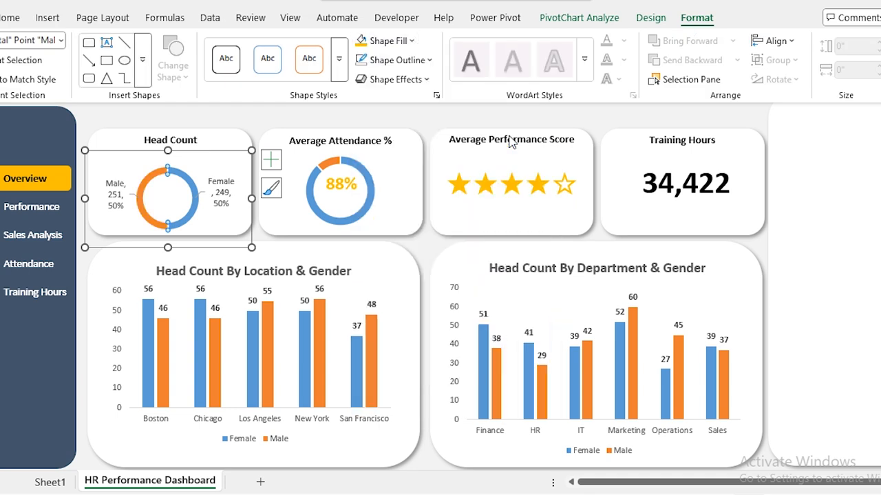
Fill the remaining slice of the 88% attendance donut with gold.
click(348, 169)
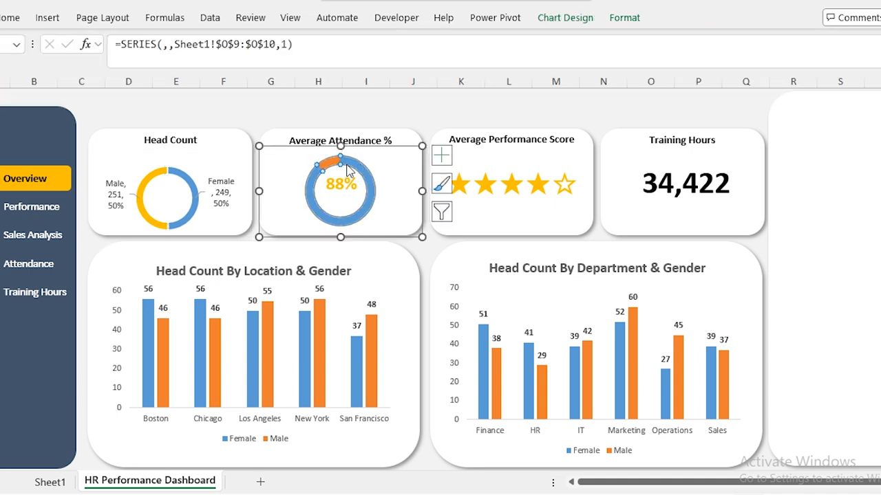
click(626, 19)
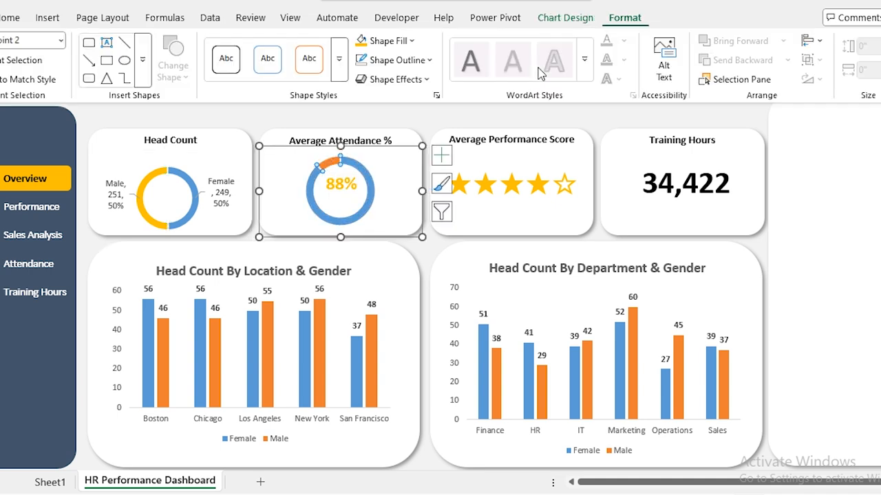
click(361, 43)
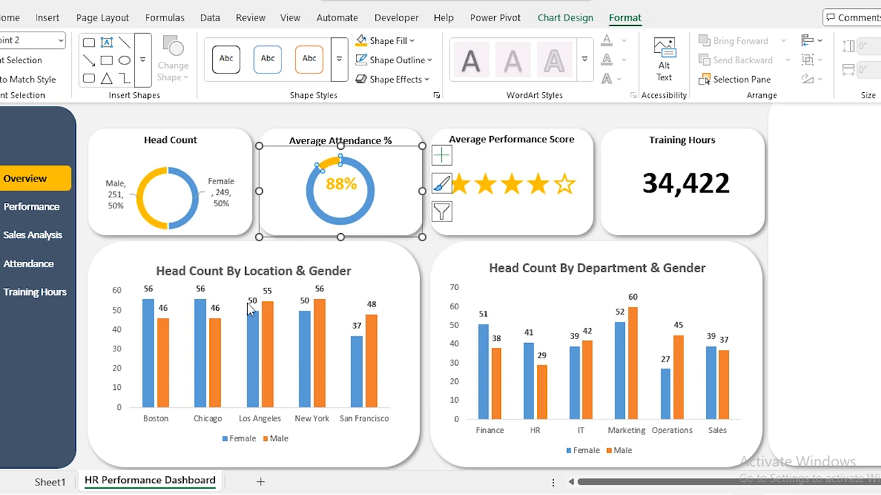
Fill the Male bars of the Location head-count chart with gold.
click(164, 341)
click(164, 341)
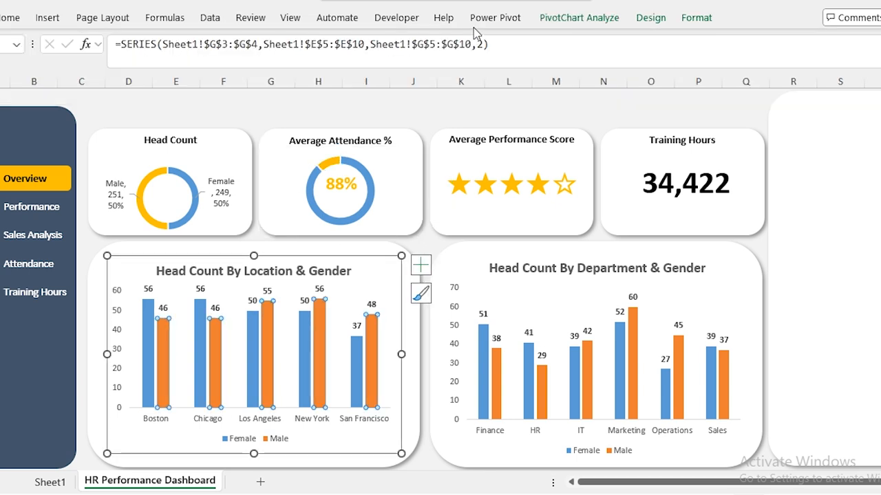
click(696, 19)
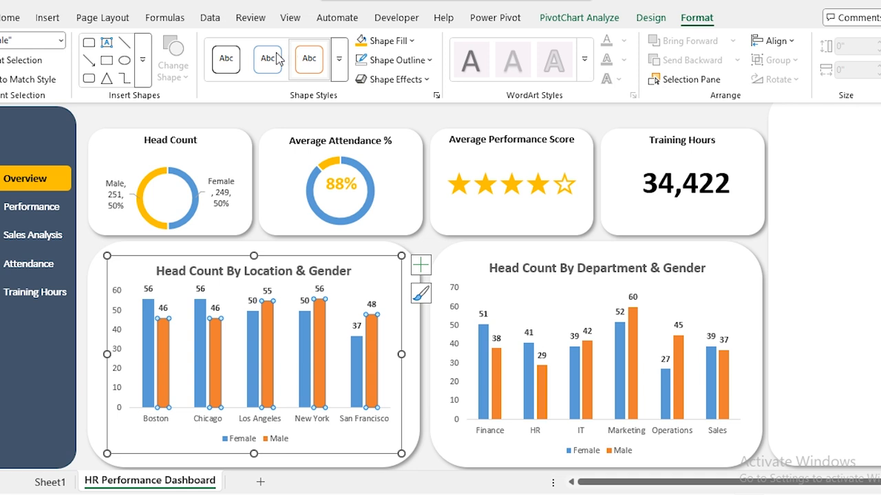
click(362, 47)
Fill the Male bars of the Department head-count chart with gold as well.
click(502, 380)
click(501, 380)
click(693, 20)
click(361, 42)
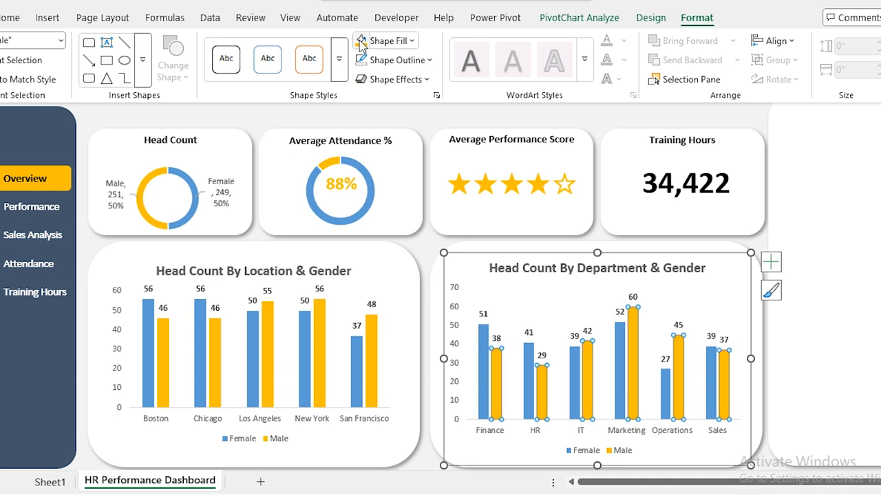
click(387, 115)
click(387, 115)
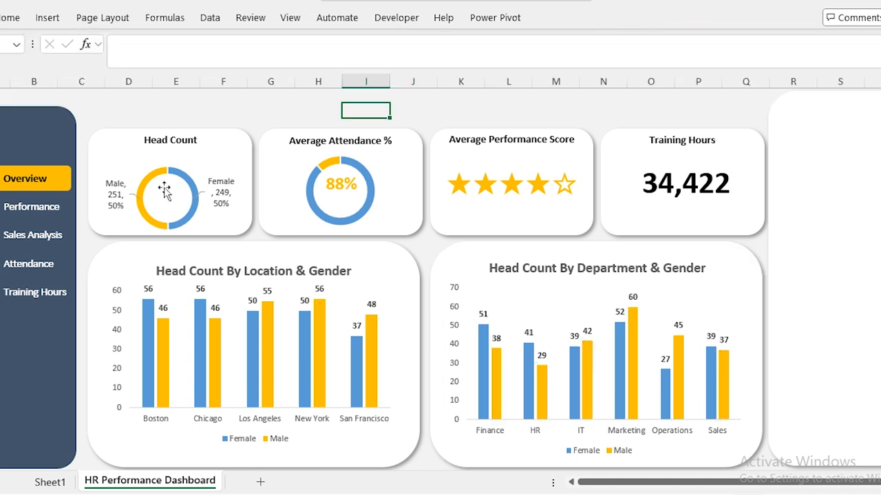
click(181, 200)
Insert Department, Gender, Job Title and Location slicers from the Head Count chart's pivot table.
click(141, 154)
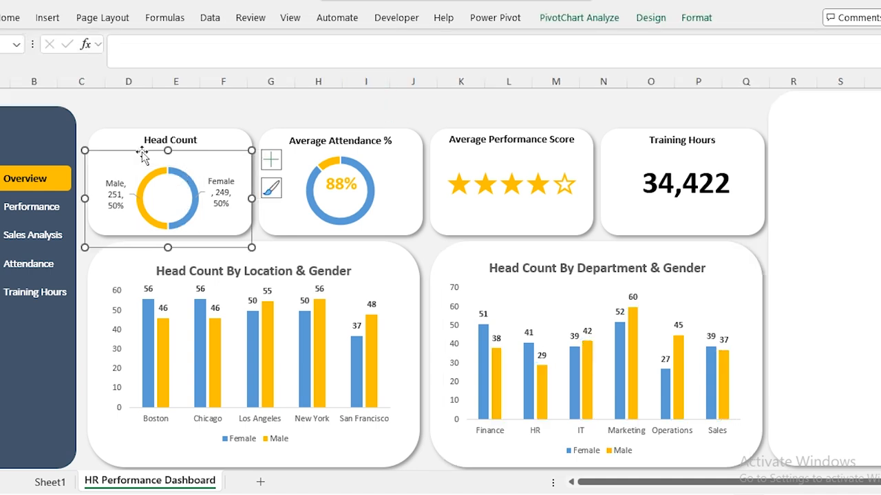
click(47, 18)
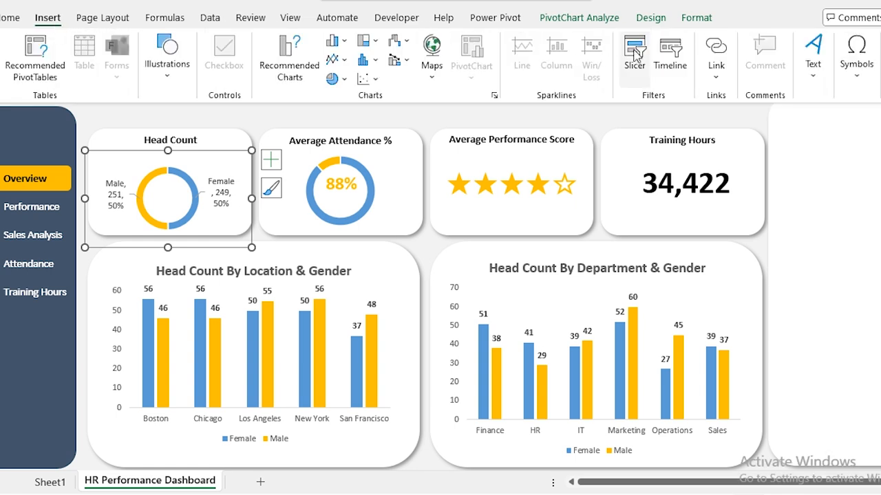
click(634, 57)
click(110, 234)
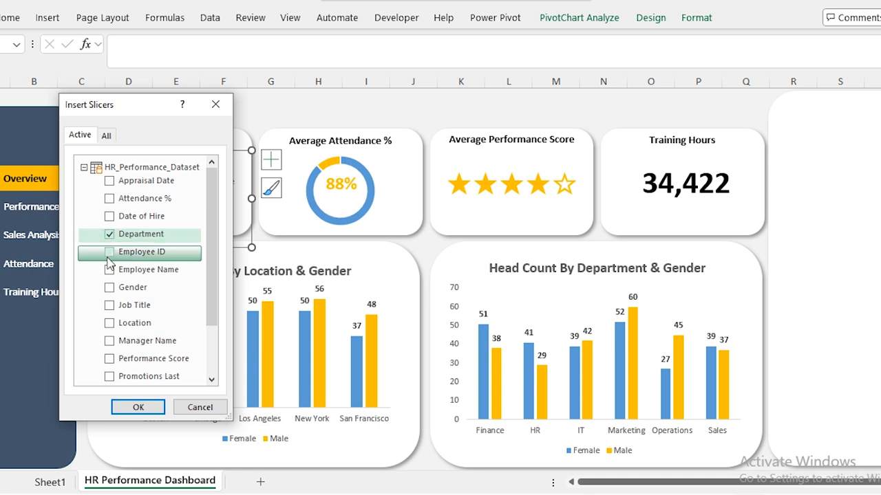
click(110, 288)
click(111, 305)
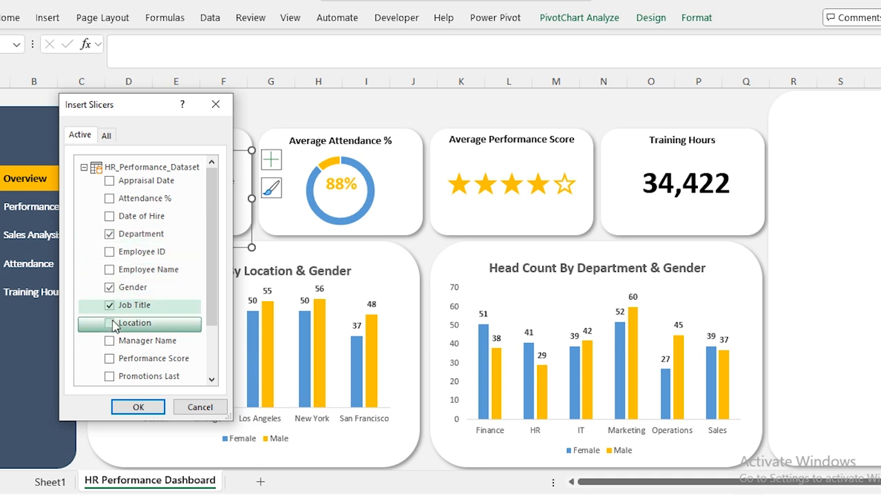
click(111, 324)
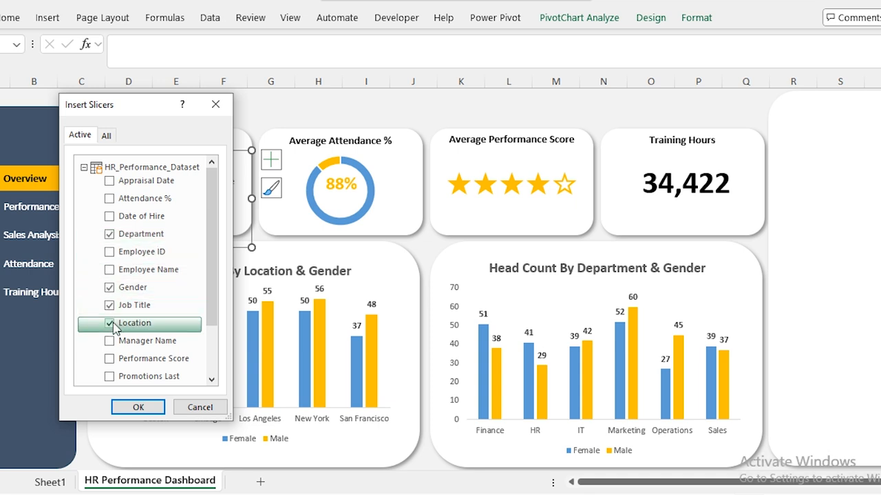
click(139, 407)
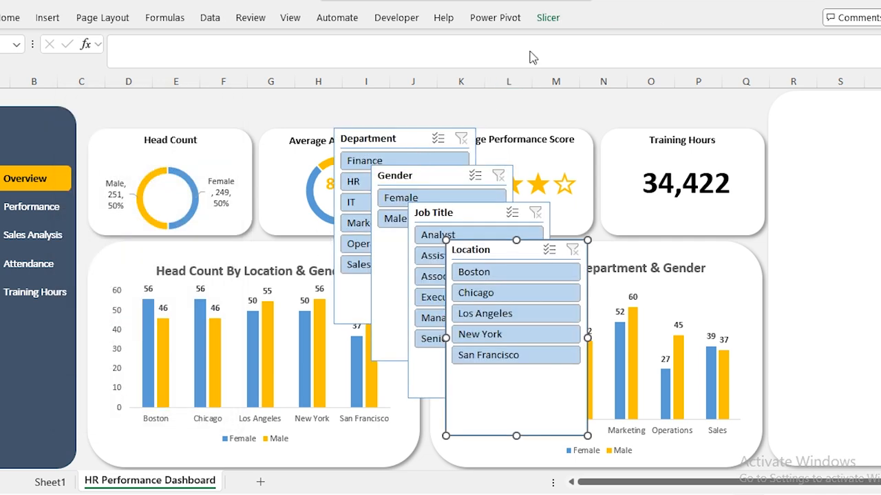
Apply the gold dark slicer style to all four slicers.
click(549, 19)
click(420, 67)
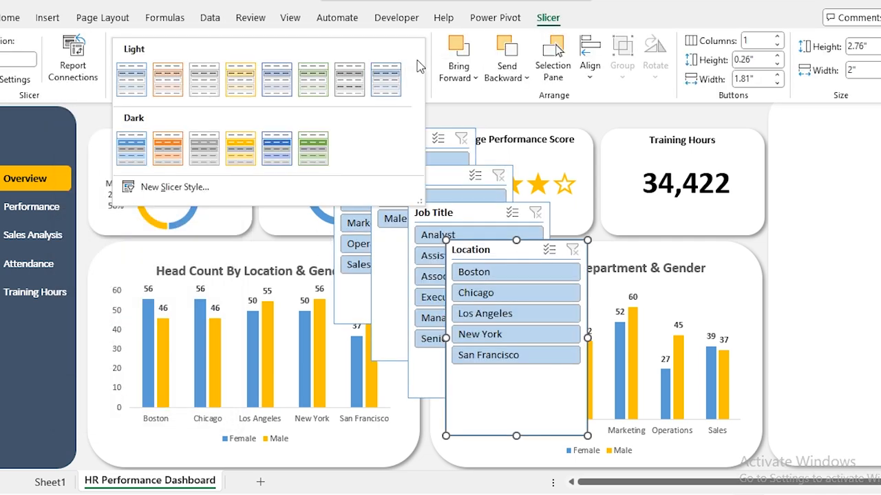
click(235, 157)
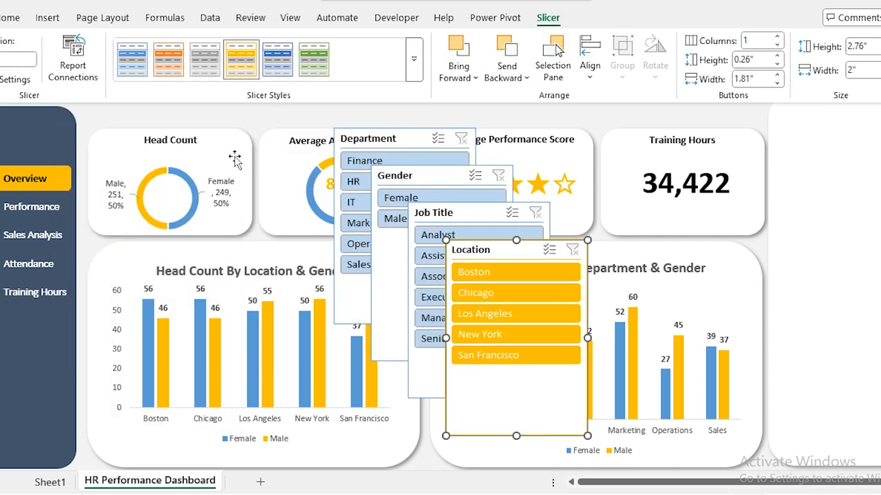
click(449, 214)
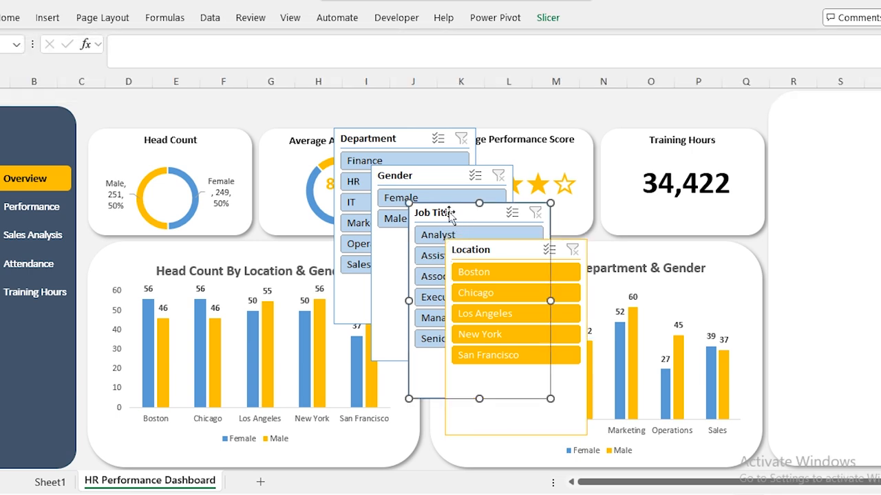
ctrl+click(410, 181)
ctrl+click(393, 141)
click(553, 21)
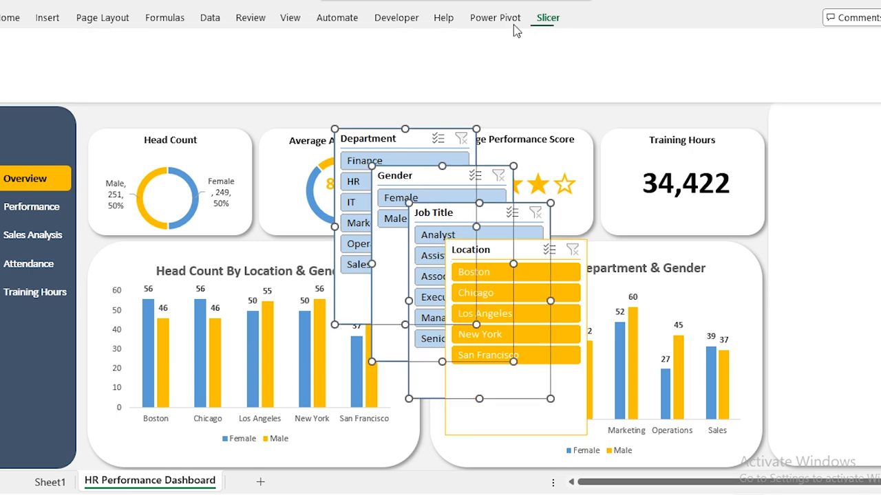
click(417, 76)
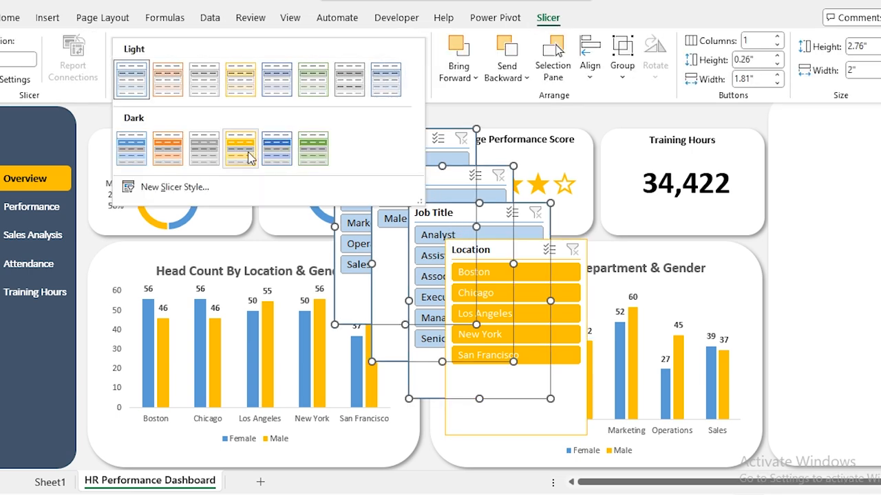
click(248, 153)
Move the Gender slicer into the right-hand panel and give it 2 button columns.
click(371, 109)
drag(395, 177, 806, 114)
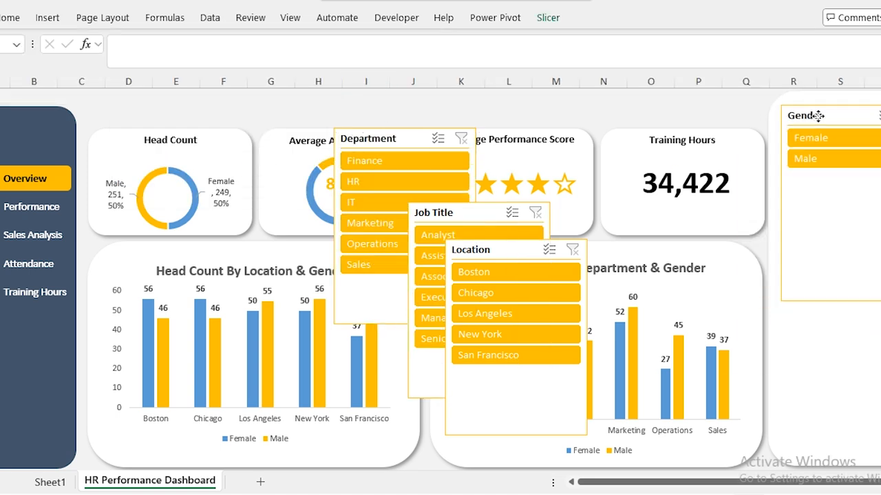
click(549, 20)
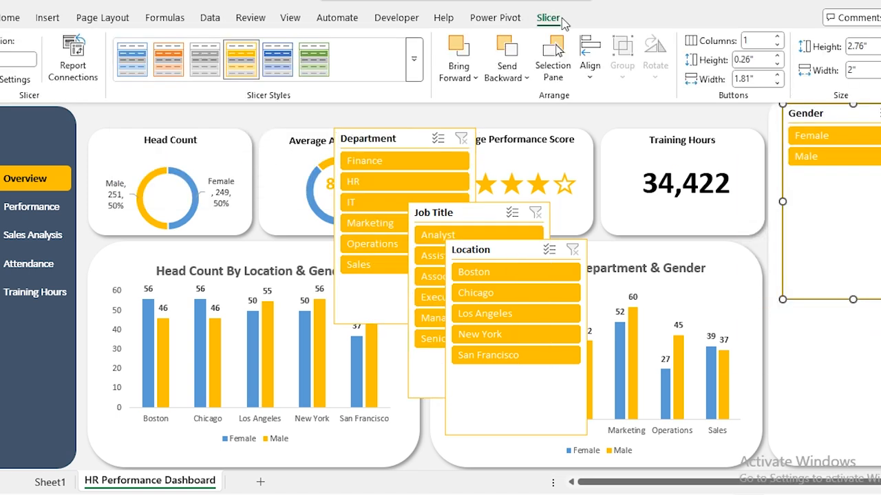
click(754, 40)
text(2)
key(Return)
Trim Gender, then stack Department beneath it with 2 button columns, trimmed to fit.
drag(852, 300, 851, 154)
drag(375, 138, 825, 172)
drag(765, 171, 764, 170)
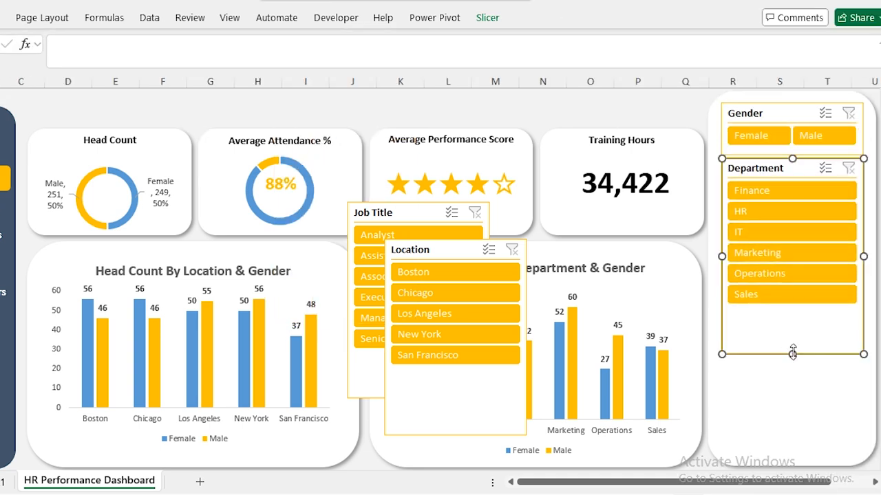
click(487, 17)
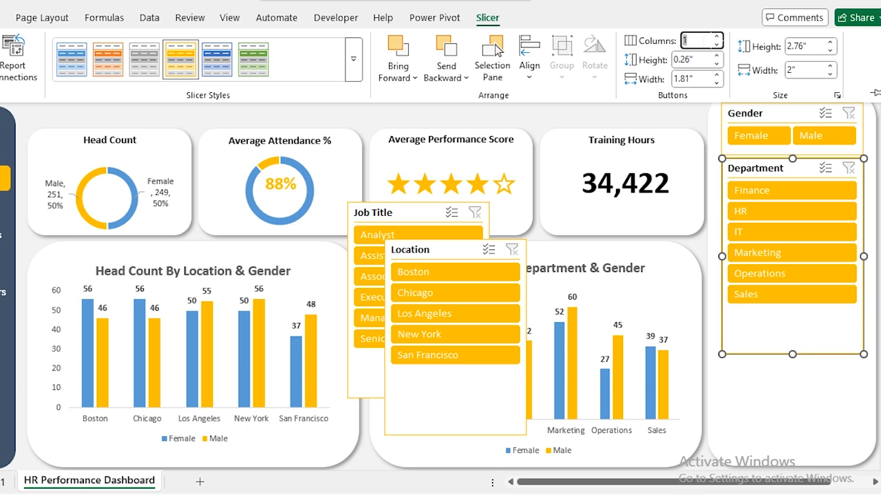
text(2)
key(Return)
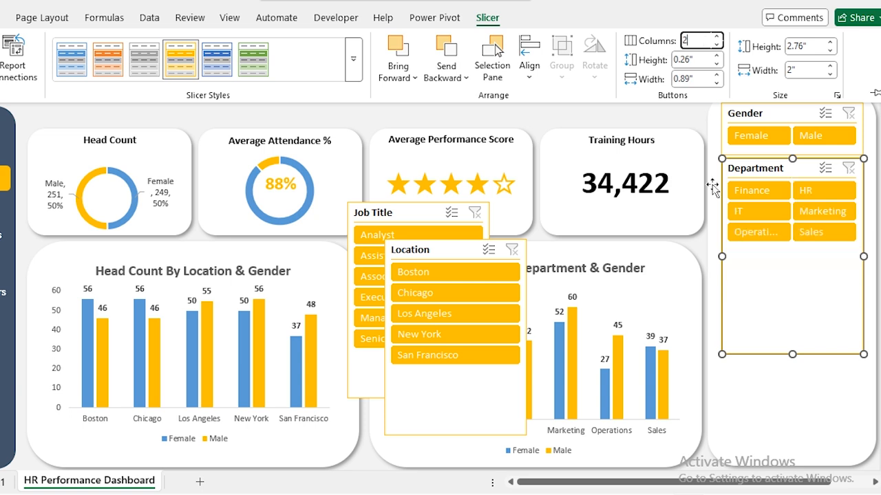
drag(793, 353, 793, 256)
Move Job Title below Department, set 2 button columns and trim it to fit.
drag(399, 212, 773, 265)
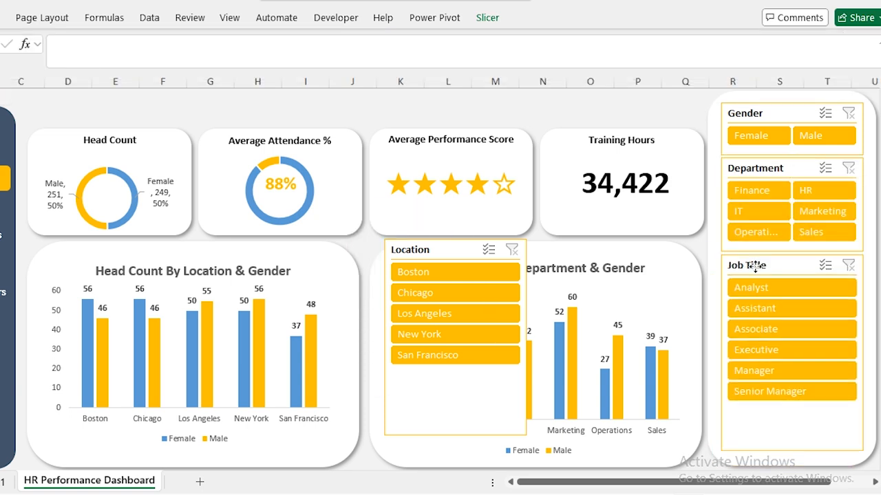
click(486, 18)
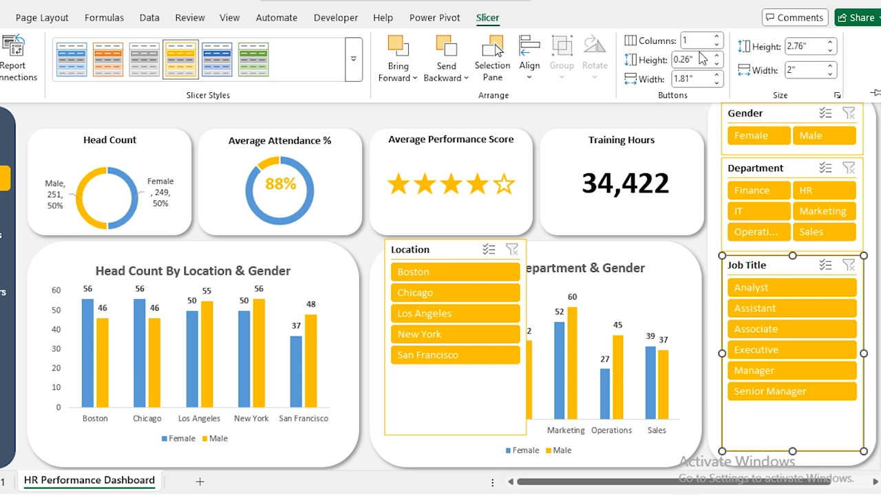
text(2)
key(Return)
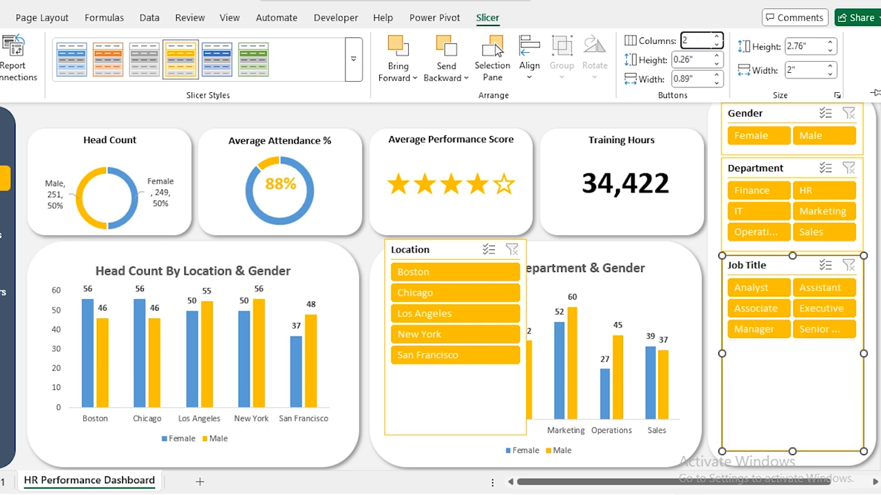
drag(795, 449, 793, 348)
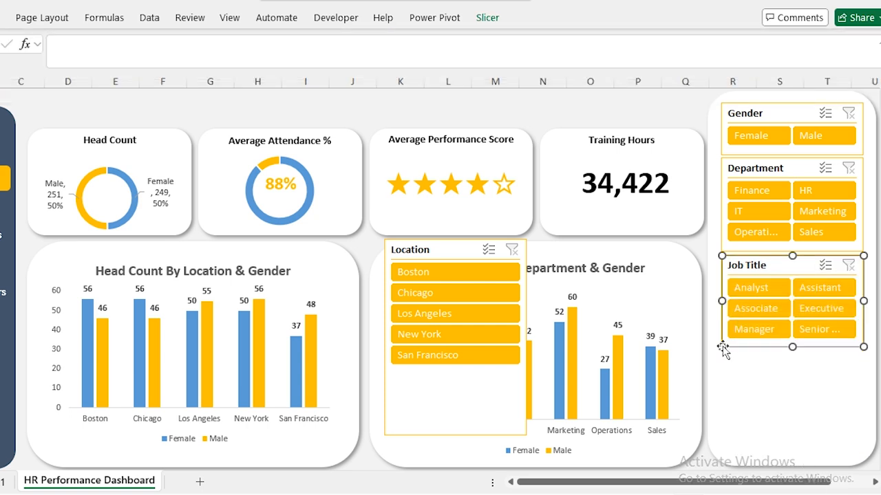
Give the Location slicer 2 button columns and move it below Job Title.
click(416, 247)
click(489, 18)
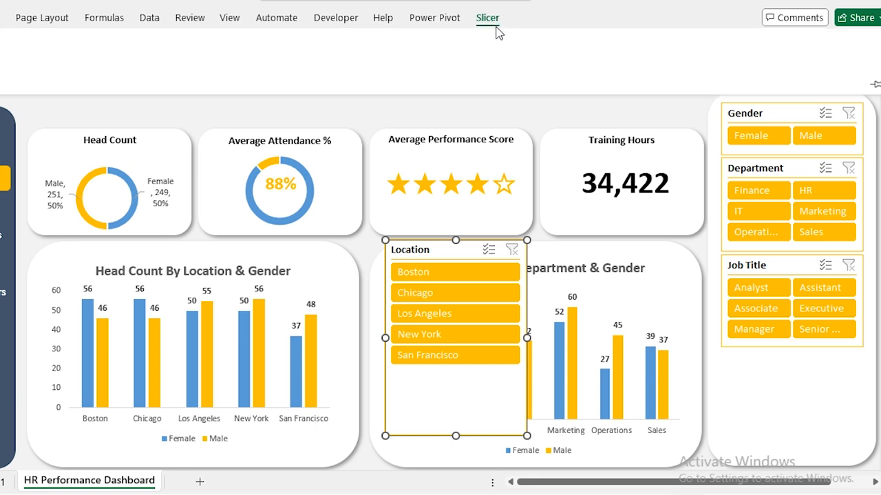
click(696, 40)
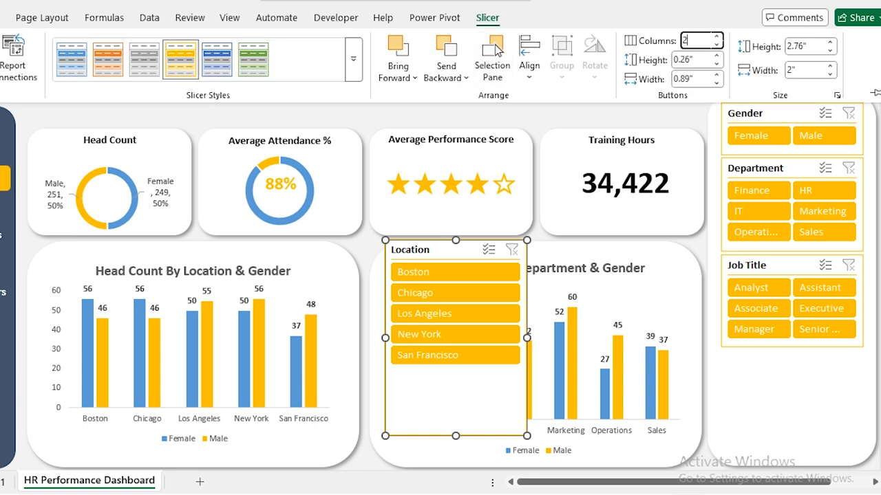
key(Return)
drag(412, 268, 749, 377)
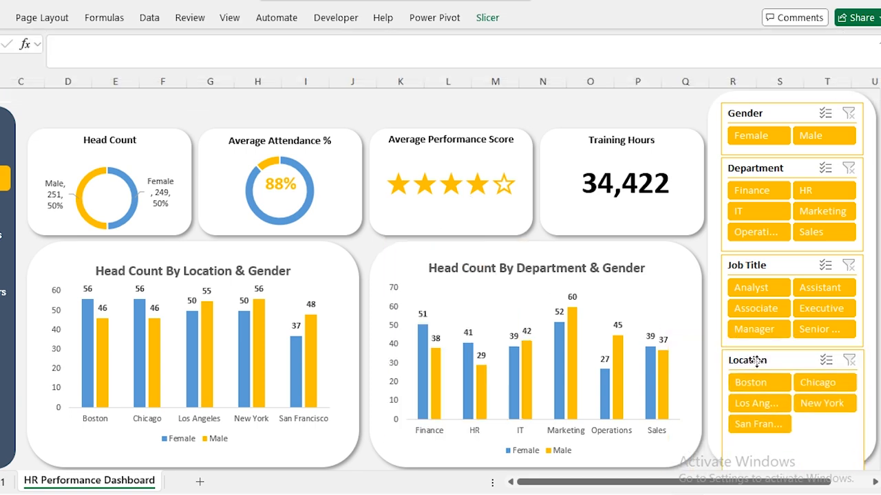
Shorten the Location slicer, then select all four slicers together.
click(682, 111)
scroll(682, 184, down, 3)
click(793, 406)
drag(793, 413, 793, 314)
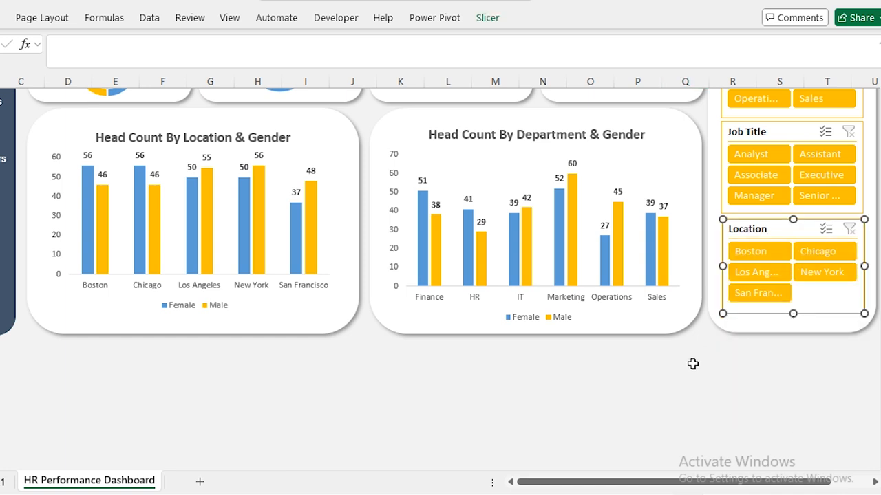
click(745, 403)
scroll(745, 403, up, 3)
click(748, 363)
ctrl+click(750, 261)
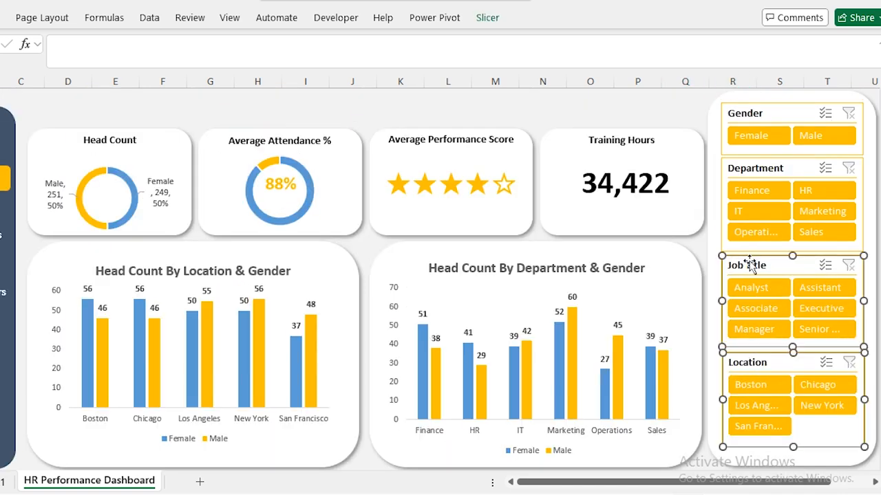
ctrl+click(753, 170)
ctrl+click(745, 121)
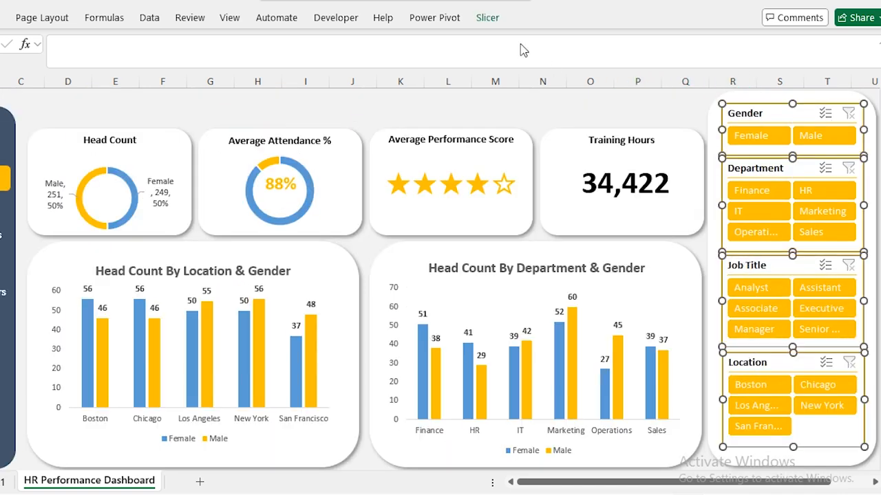
click(487, 18)
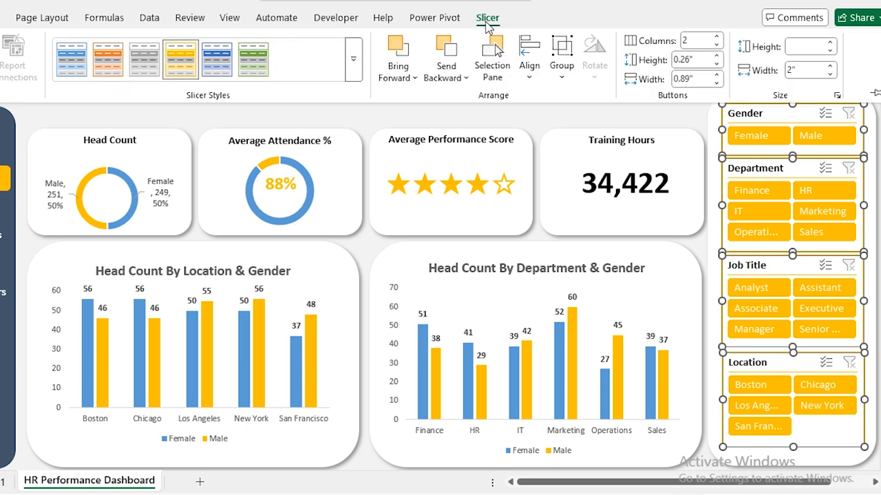
Left-align the four slicers and distribute them evenly from top to bottom.
click(530, 69)
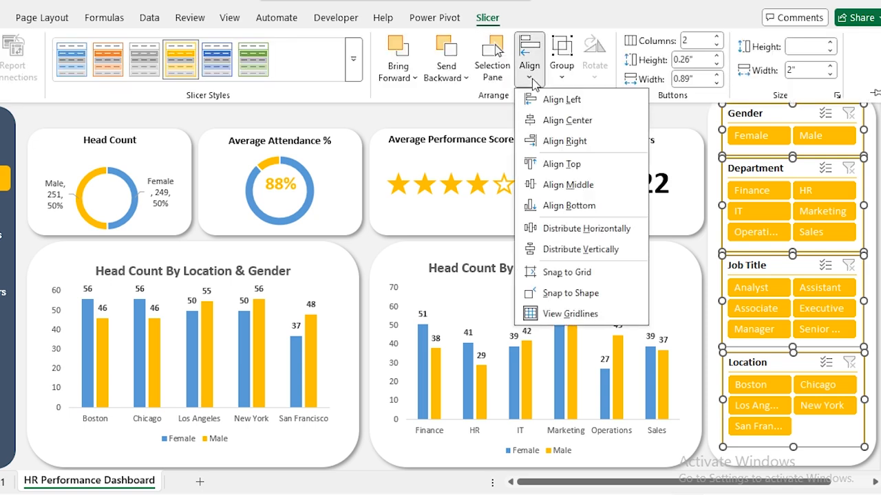
click(603, 105)
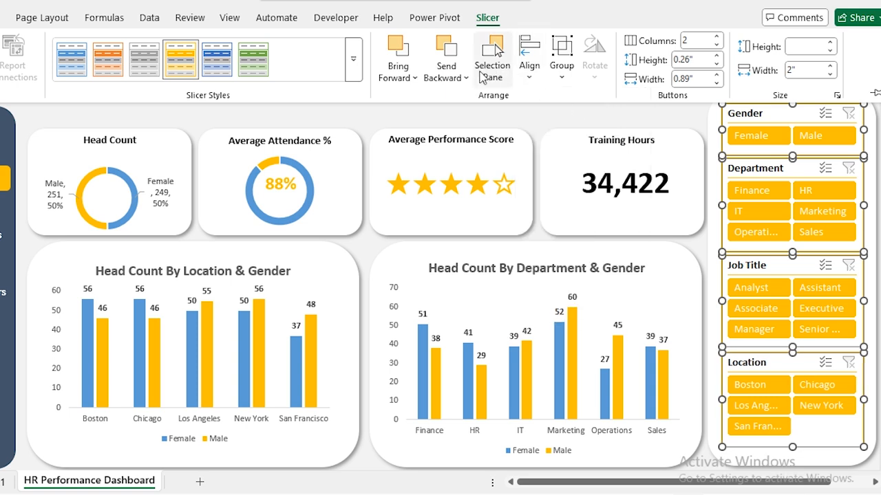
click(529, 66)
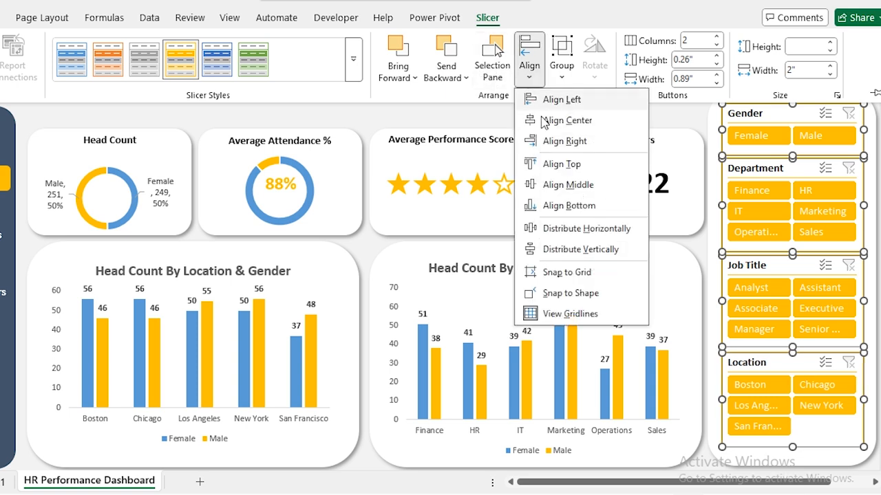
click(578, 250)
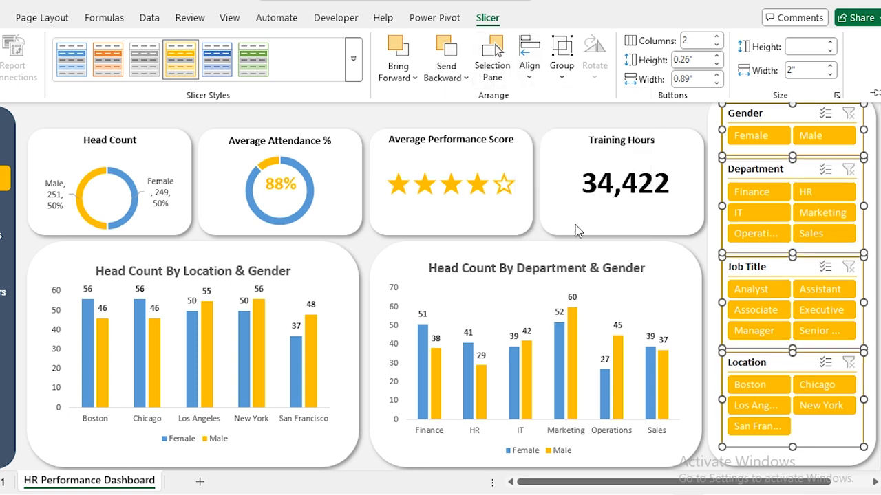
click(543, 110)
Paste the 'HR Performance Dashboard' title at the top and line it up with the KPI cards.
click(60, 102)
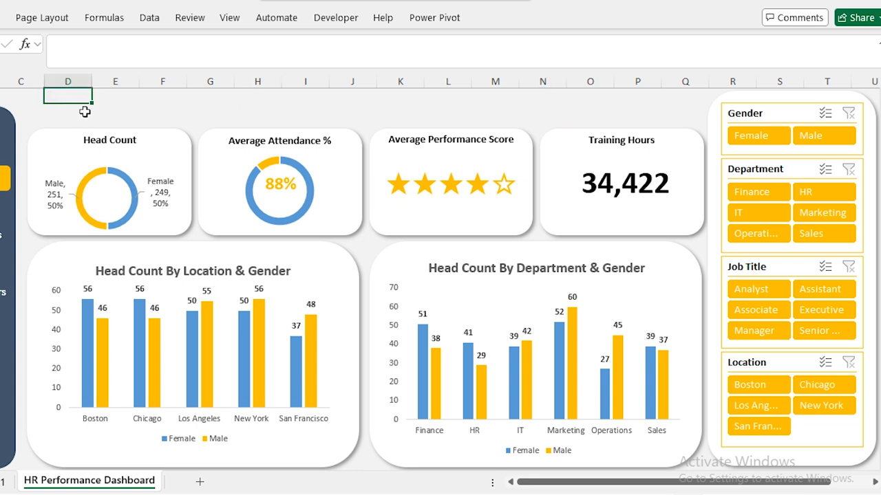
key(ctrl+v)
drag(100, 124, 86, 126)
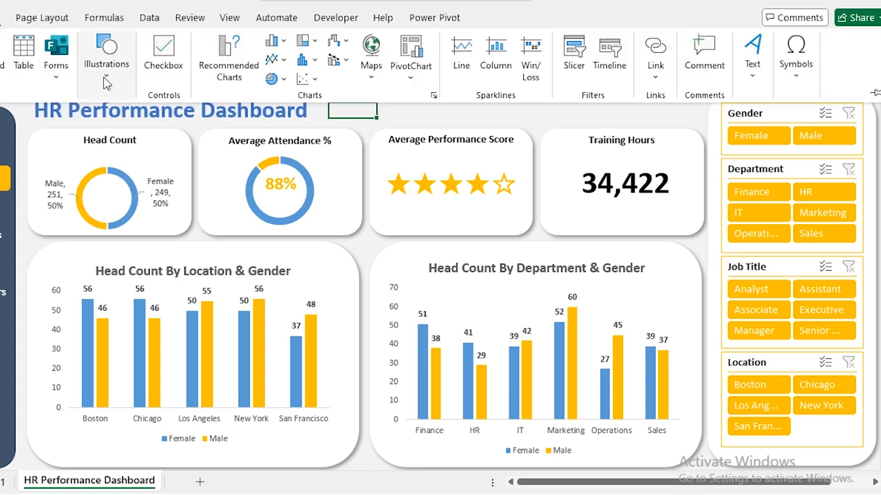
click(106, 83)
click(98, 149)
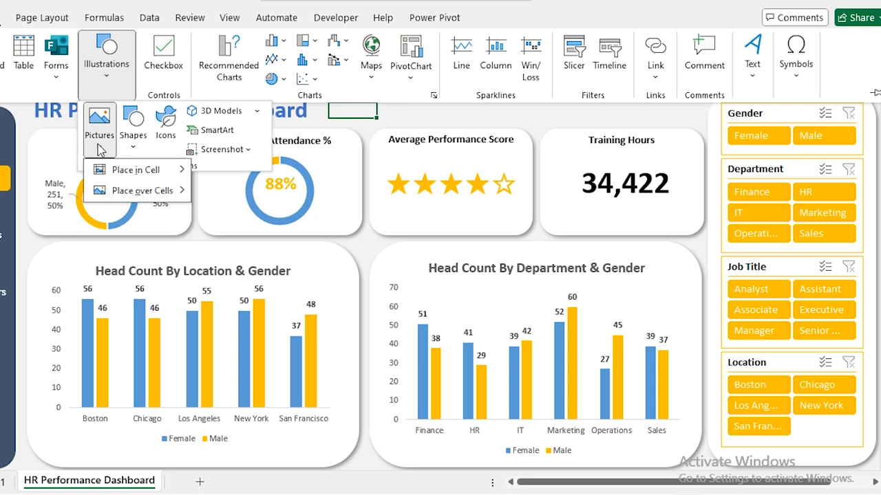
Insert the 'dashboard' icon picture from this device.
mouse_move(121, 191)
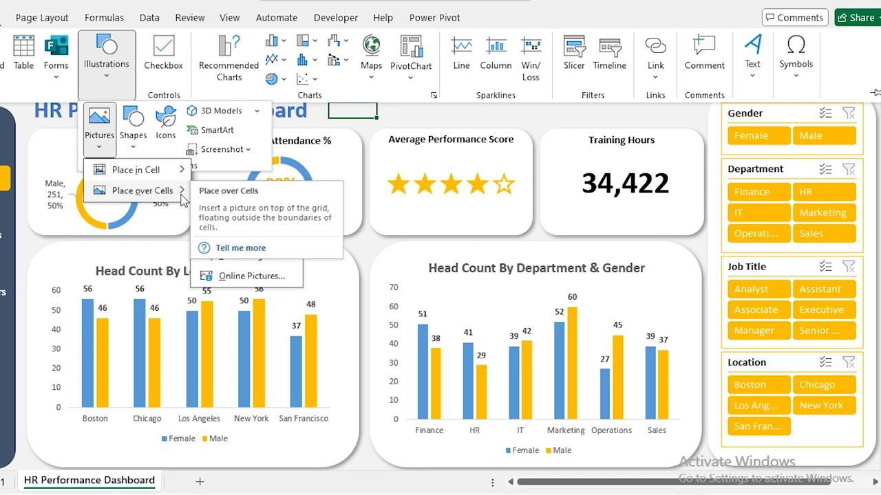
click(234, 214)
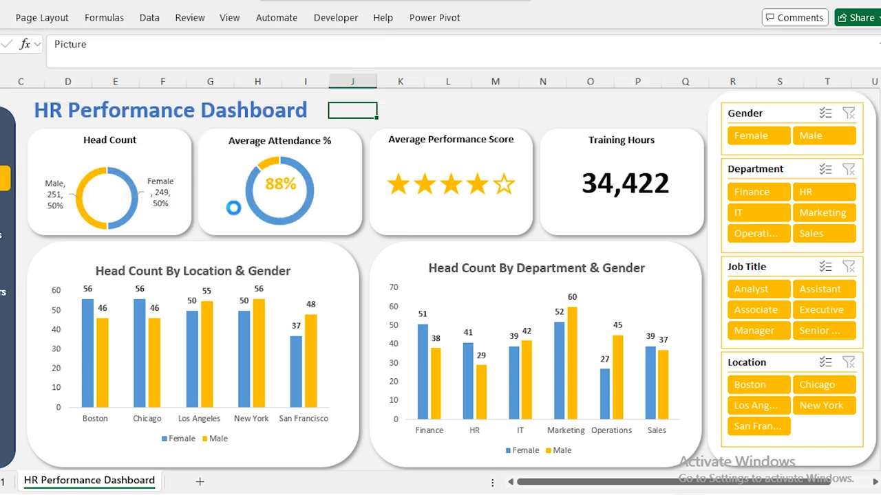
drag(378, 112, 384, 201)
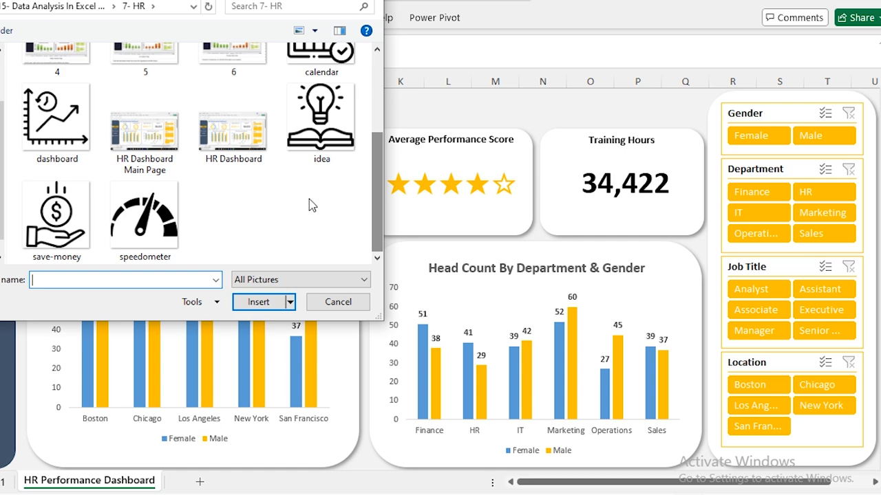
click(55, 118)
click(258, 303)
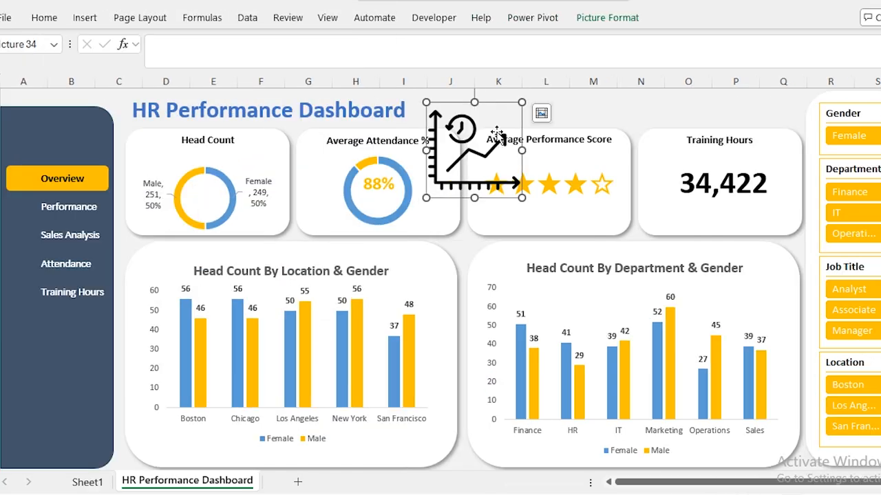
Shrink the dashboard icon and place it on the sidebar's Overview button.
drag(495, 136, 73, 174)
drag(5, 140, 21, 177)
click(131, 113)
click(479, 115)
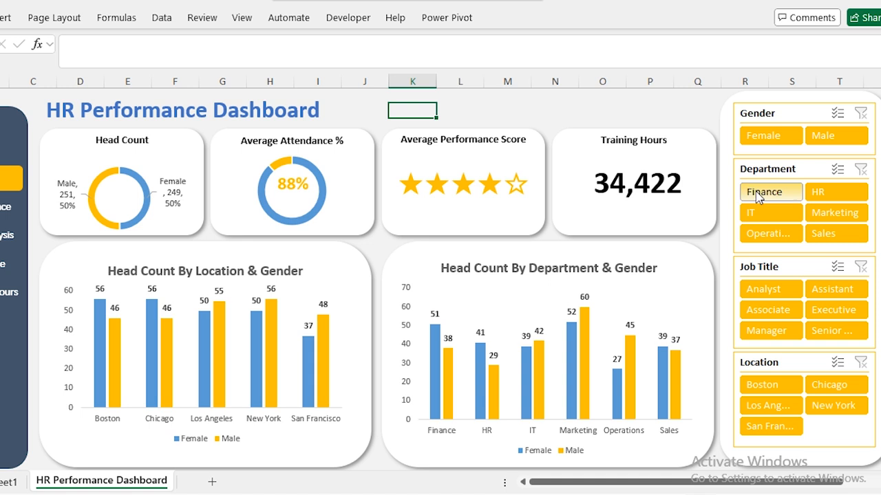
Test-filter to Finance and Analyst, then clear the Job Title and Department filters.
click(845, 196)
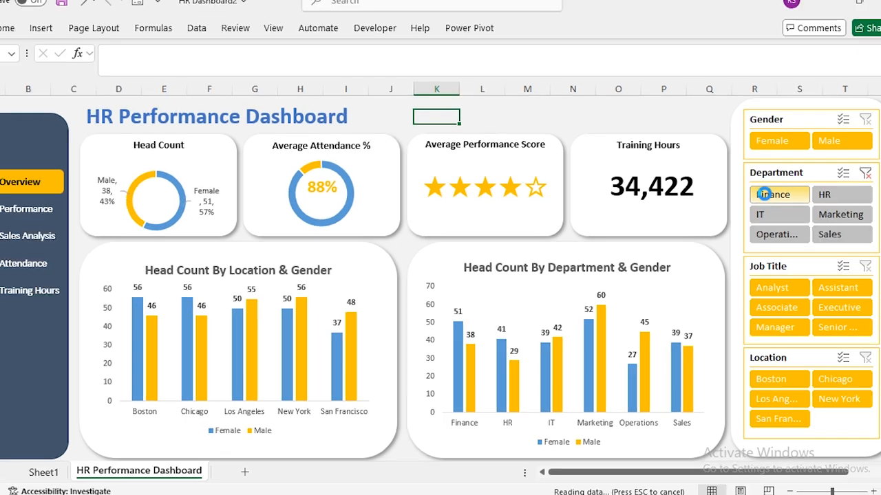
click(767, 289)
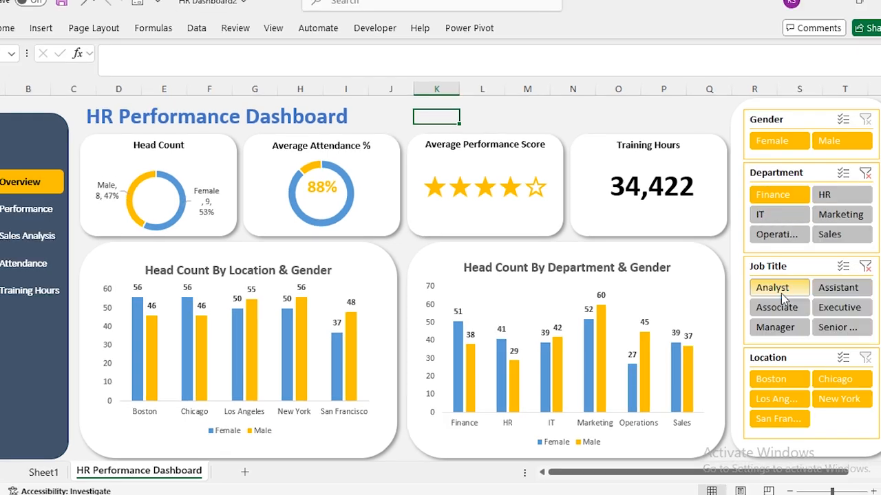
click(864, 266)
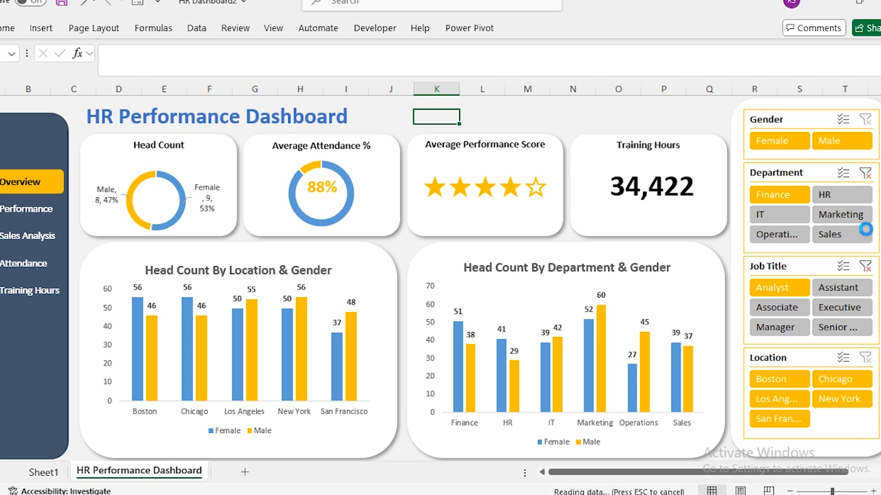
click(864, 173)
click(770, 119)
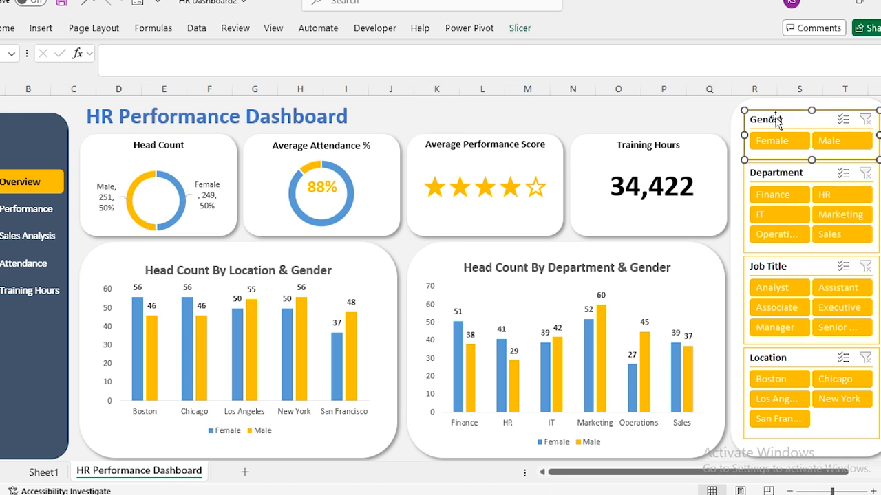
Connect the Gender slicer to PivotTable1 through PivotTable6 via Report Connections.
click(519, 28)
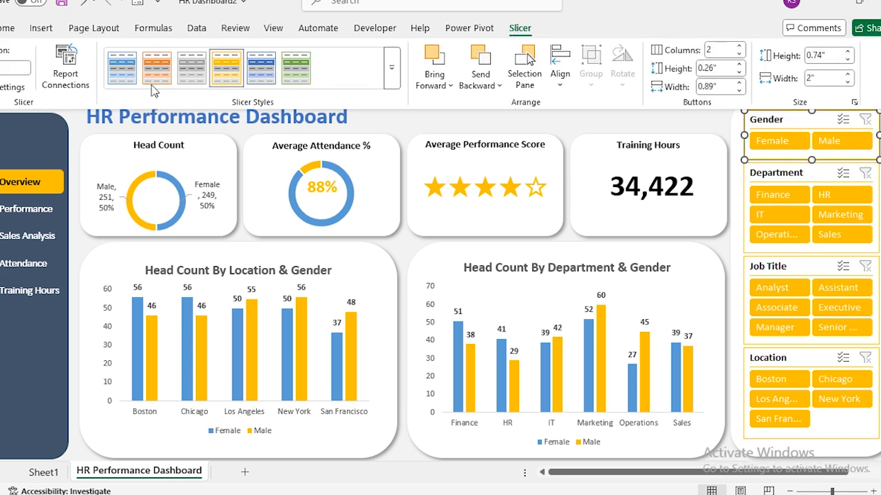
click(66, 79)
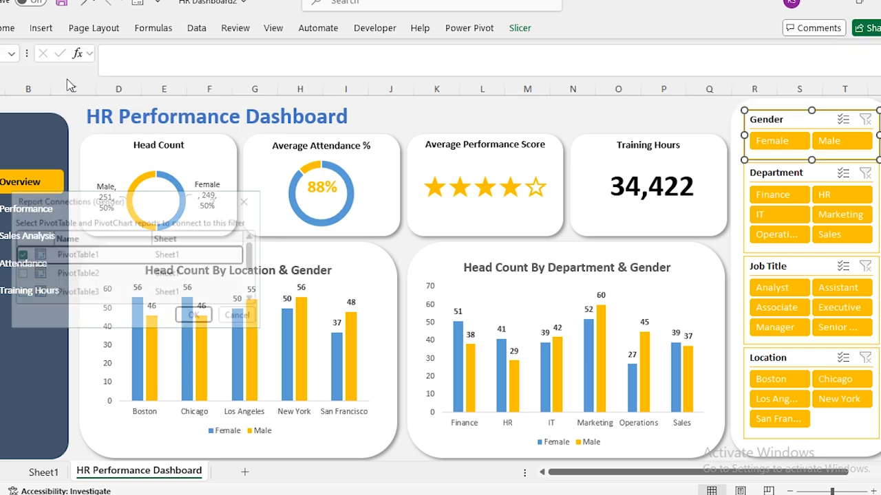
click(19, 273)
click(19, 293)
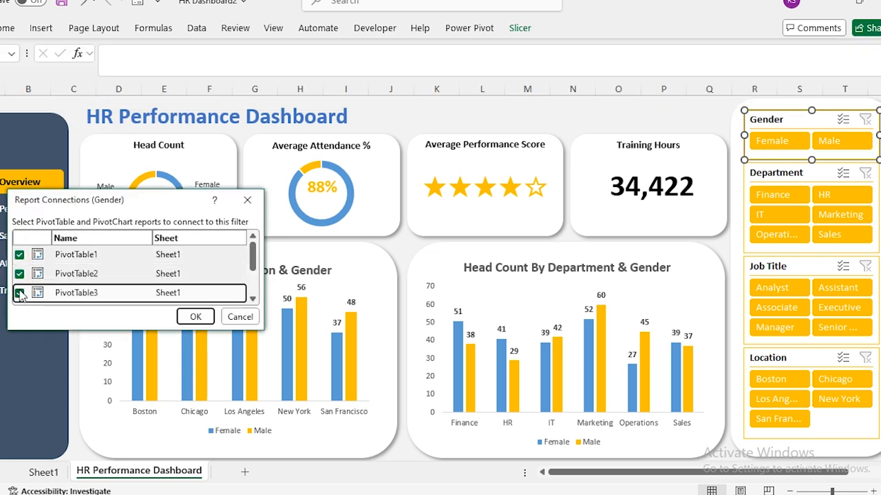
scroll(19, 285, down, 1)
click(19, 278)
click(20, 296)
scroll(23, 297, down, 1)
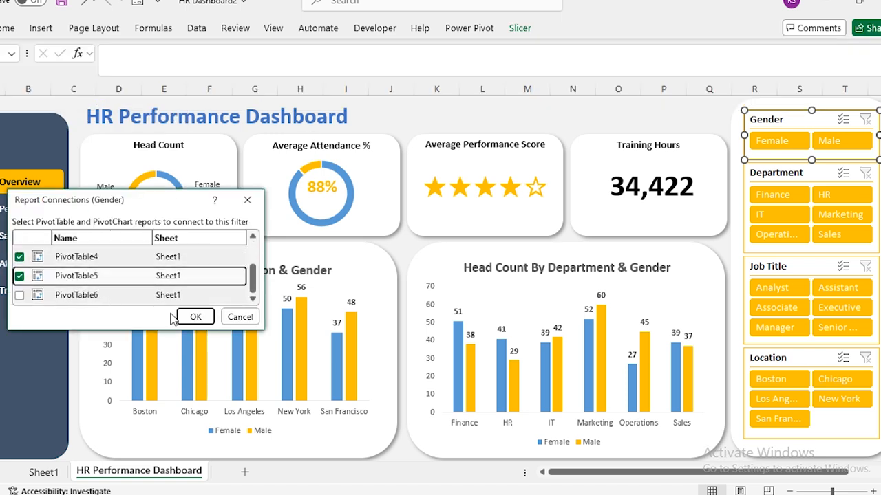
click(18, 295)
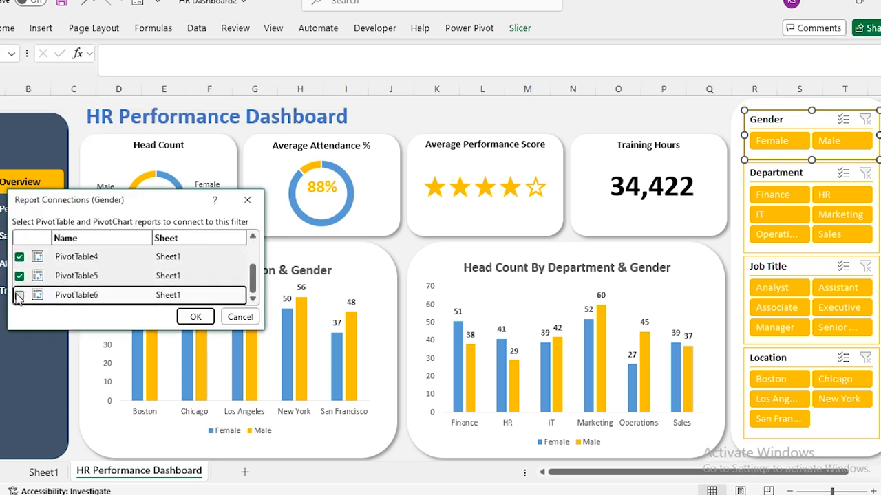
click(195, 317)
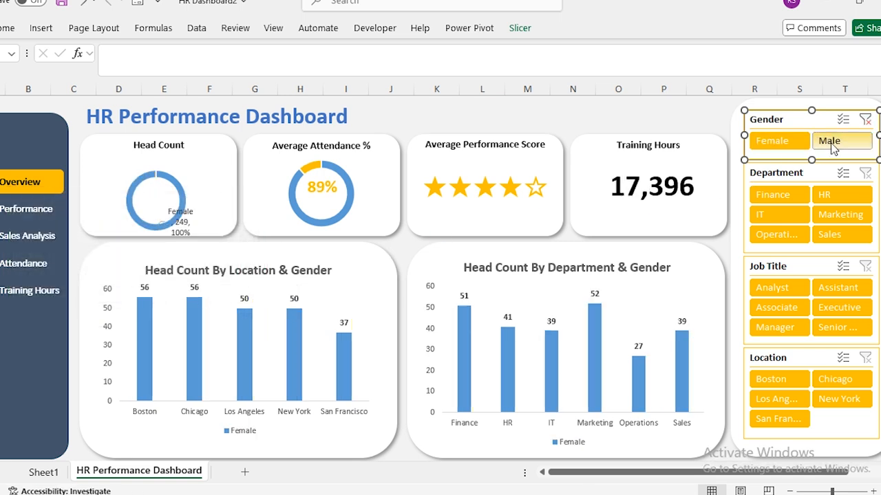
Clear the Gender filter so both genders show, and select the Department slicer.
click(868, 119)
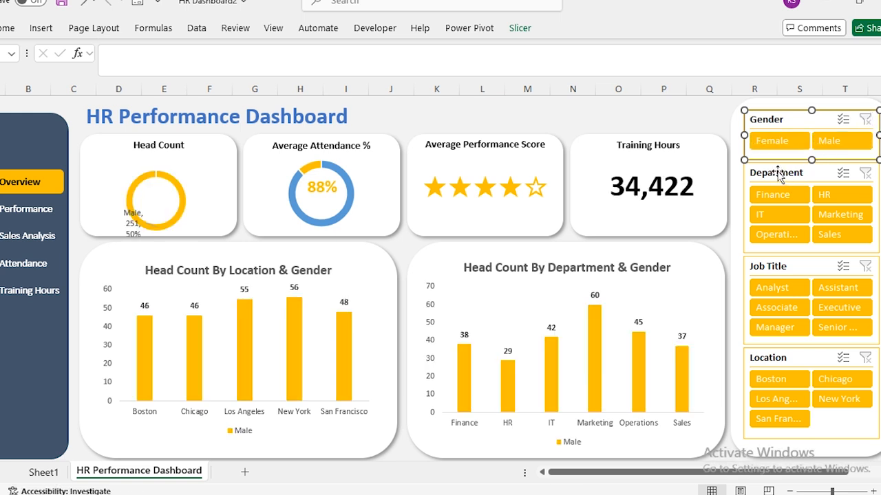
click(746, 158)
click(520, 28)
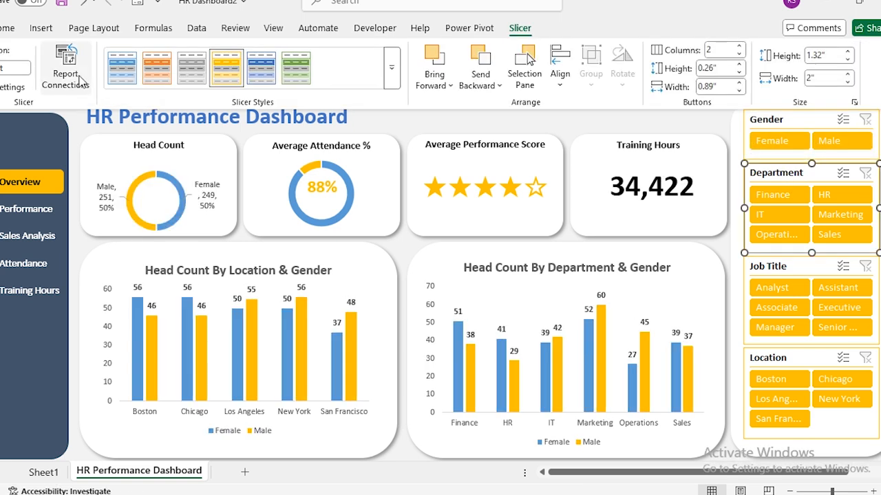
Connect the Department slicer to PivotTable2 through PivotTable6.
click(66, 69)
click(19, 274)
click(19, 293)
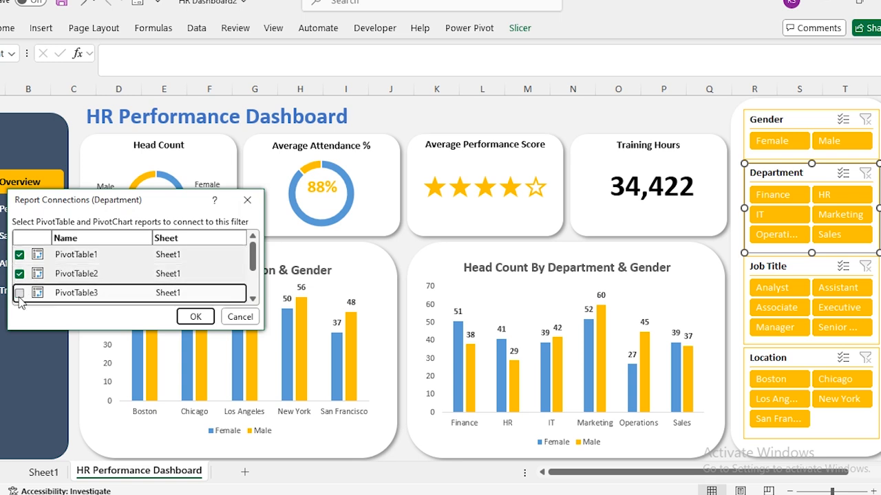
scroll(20, 289, down, 1)
click(19, 278)
click(19, 296)
scroll(37, 293, down, 1)
click(19, 294)
click(195, 316)
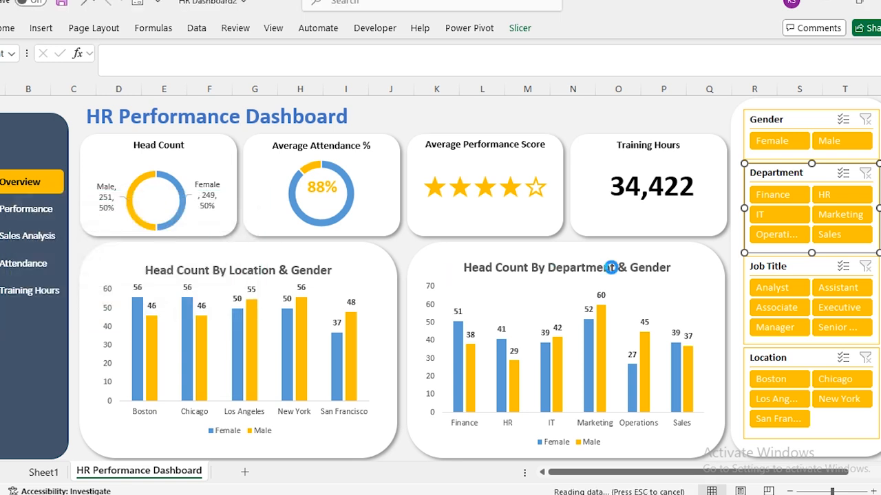
Connect the Job Title slicer to PivotTable2, PivotTable3 and PivotTable4.
click(771, 267)
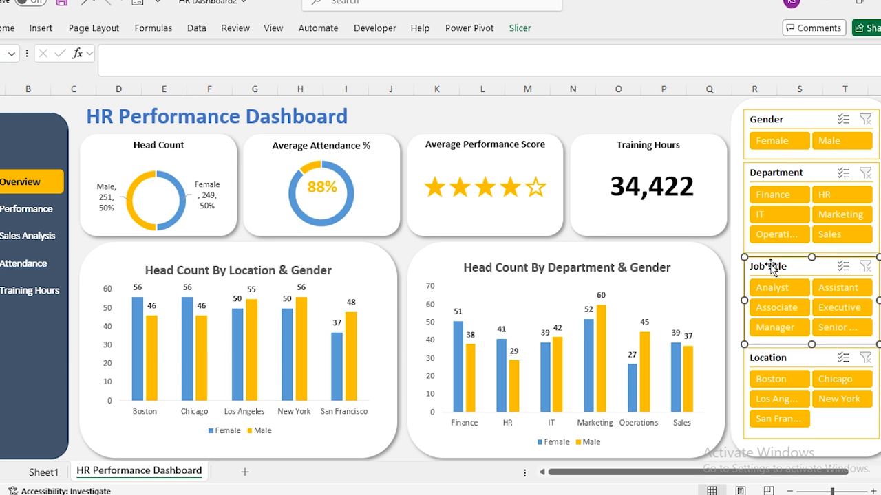
click(520, 29)
click(69, 73)
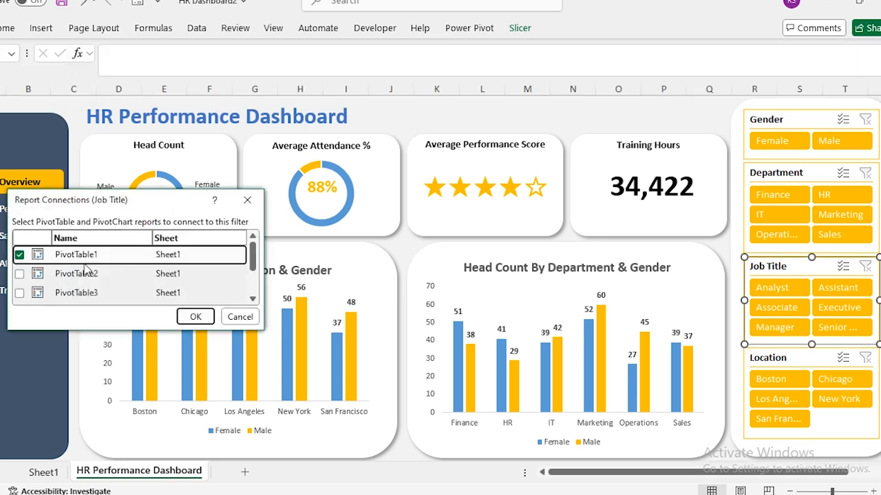
click(19, 274)
click(20, 293)
scroll(40, 275, down, 1)
scroll(39, 275, up, 1)
click(20, 275)
scroll(19, 275, up, 1)
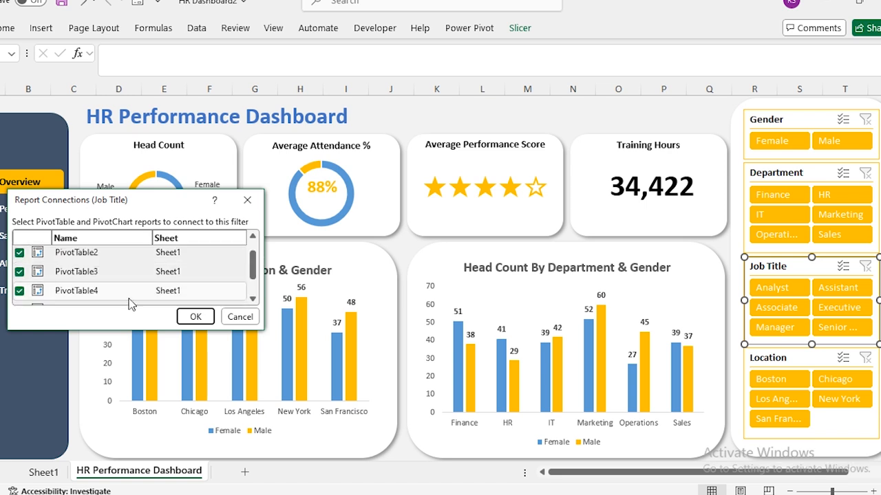
click(193, 316)
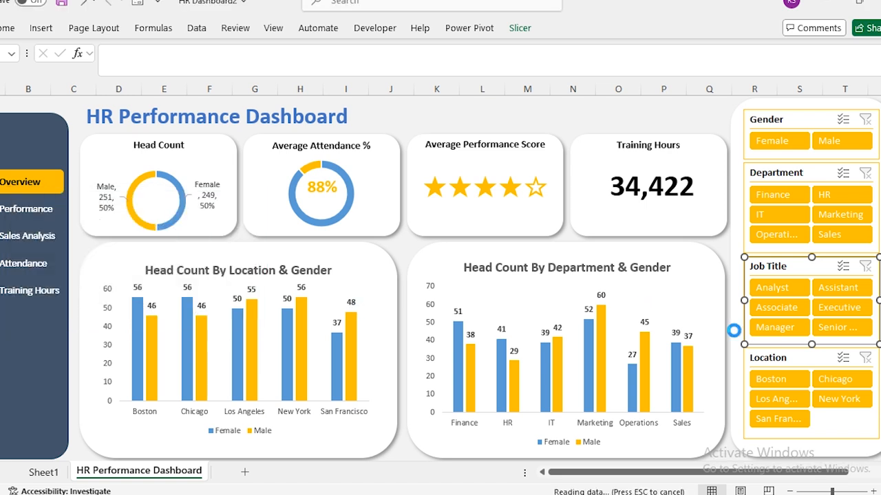
click(796, 363)
Link the Location slicer to PivotTable2 through PivotTable6, then deselect it.
click(529, 36)
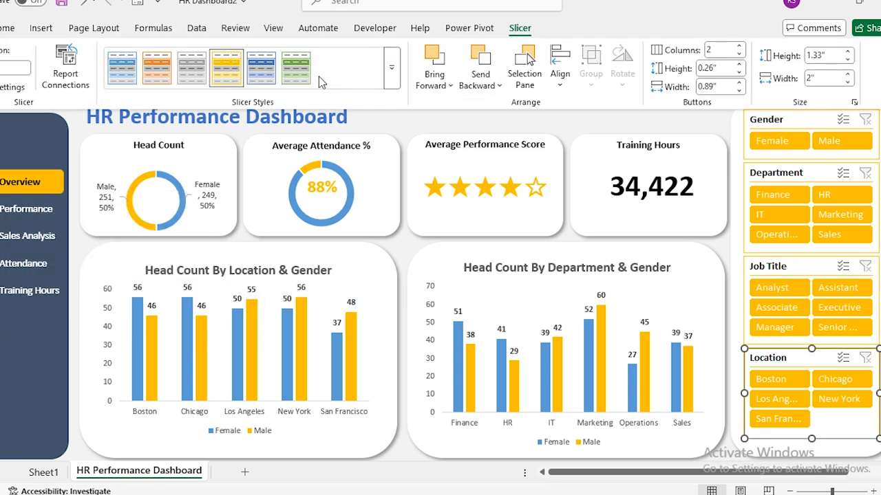
click(64, 65)
click(20, 274)
click(20, 294)
scroll(47, 273, down, 2)
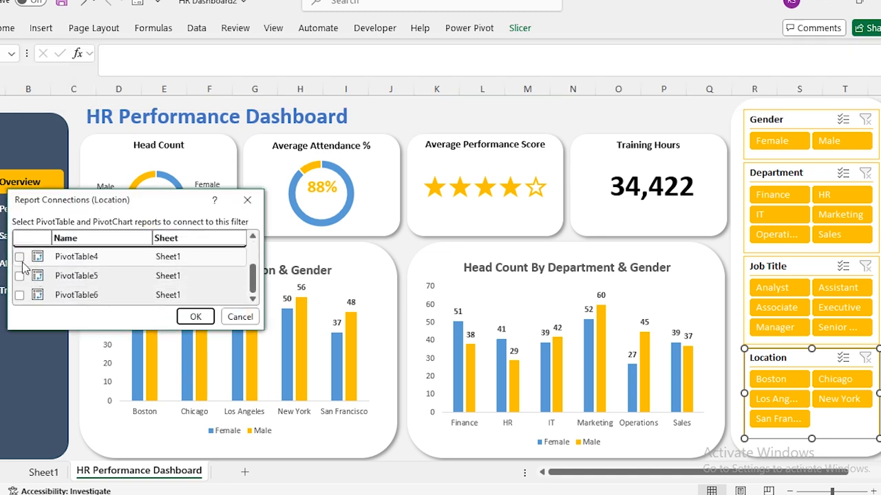
click(21, 257)
click(21, 276)
click(20, 295)
scroll(29, 283, up, 2)
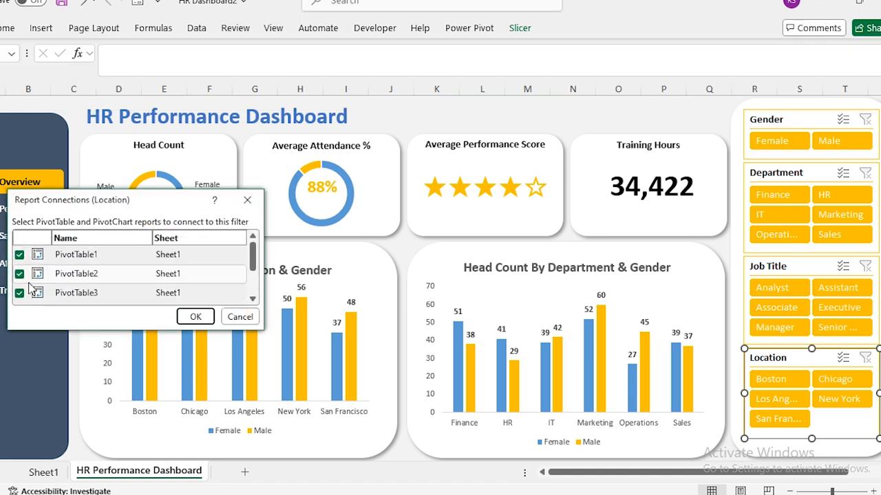
click(196, 317)
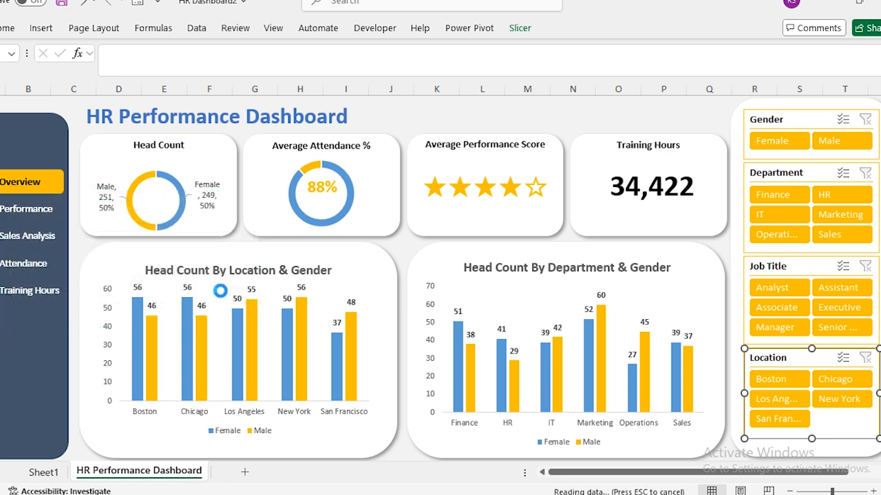
click(613, 115)
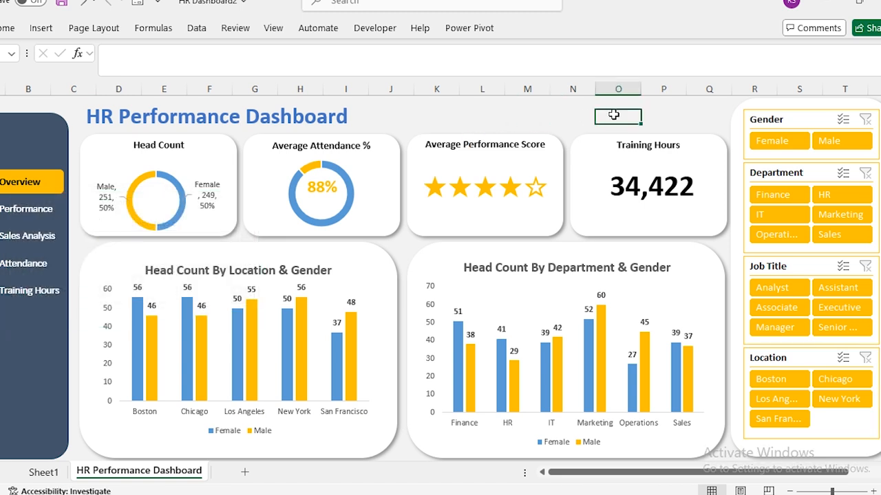
Filter the dashboard by Sales, IT, Finance and finally HR in the Department slicer.
click(836, 235)
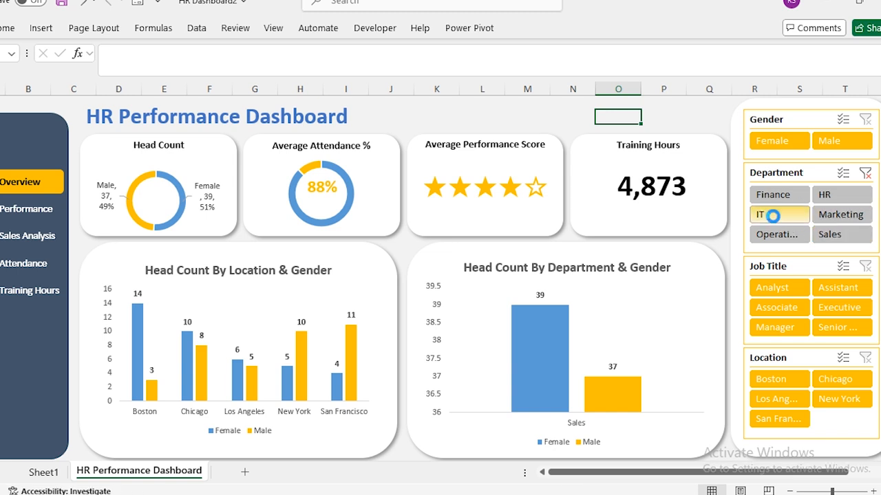
click(773, 215)
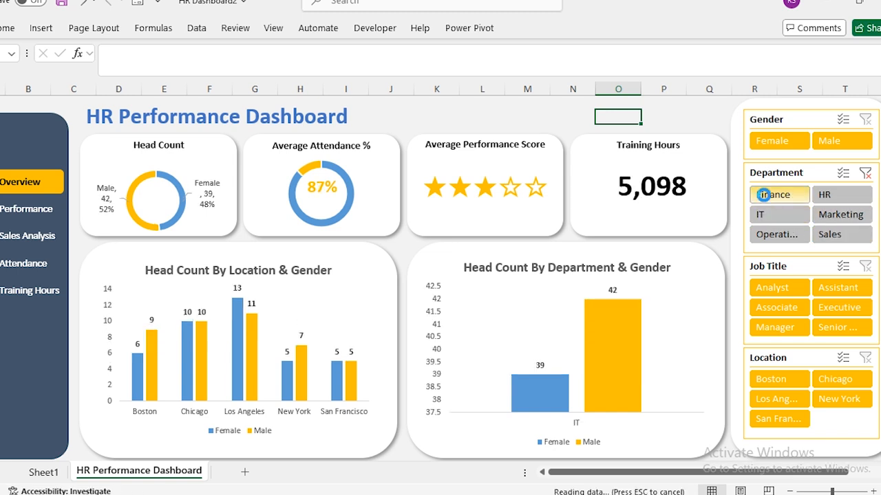
click(763, 195)
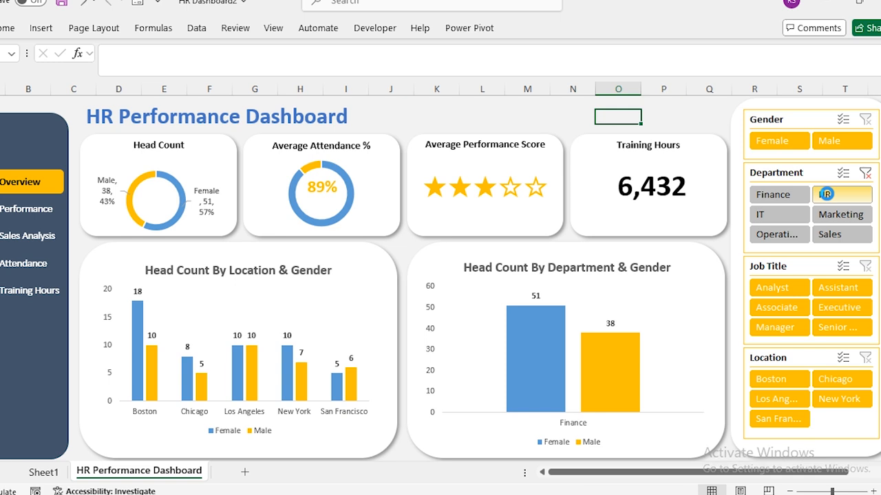
click(829, 197)
Narrow HR to Assistant and one city, then clear the Location and Job Title filters.
click(822, 284)
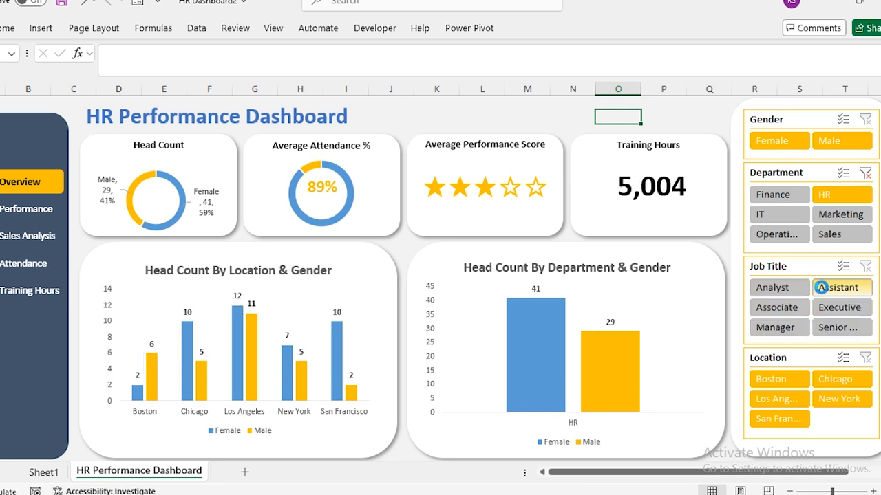
click(780, 379)
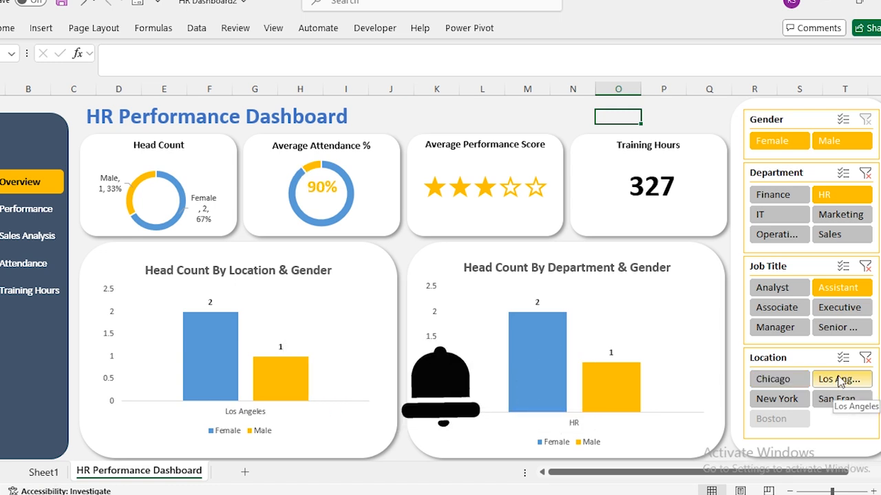
click(865, 359)
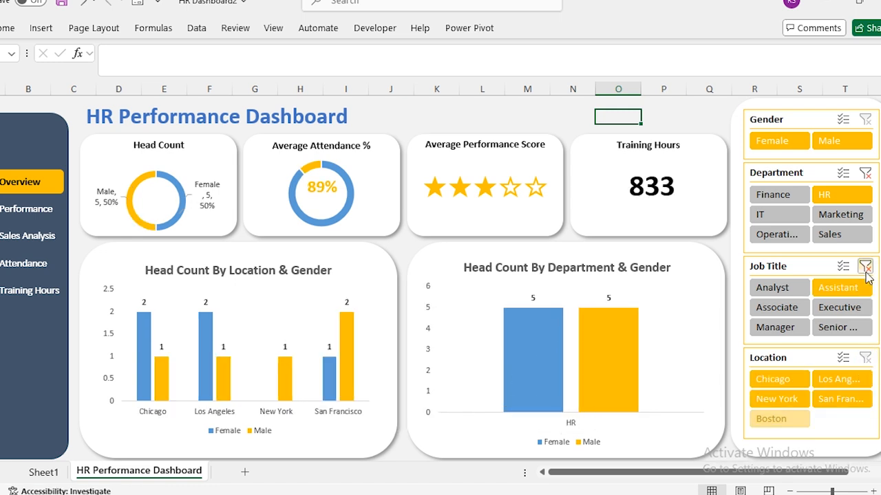
click(865, 173)
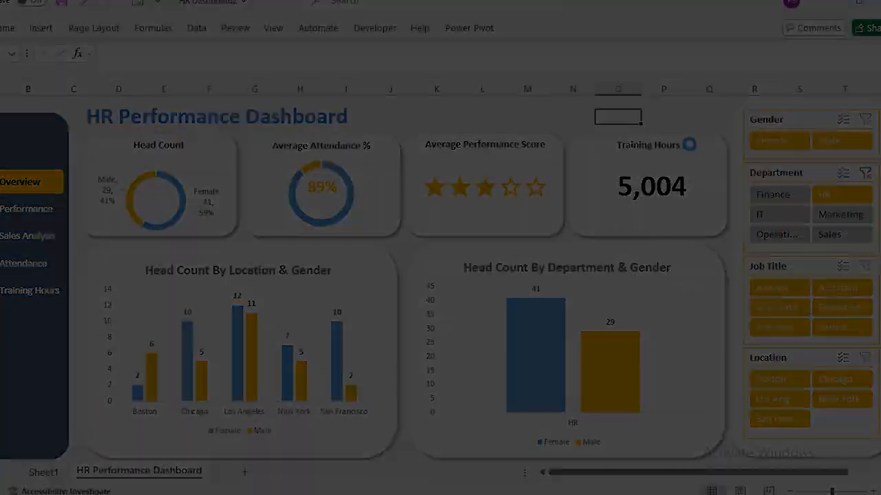